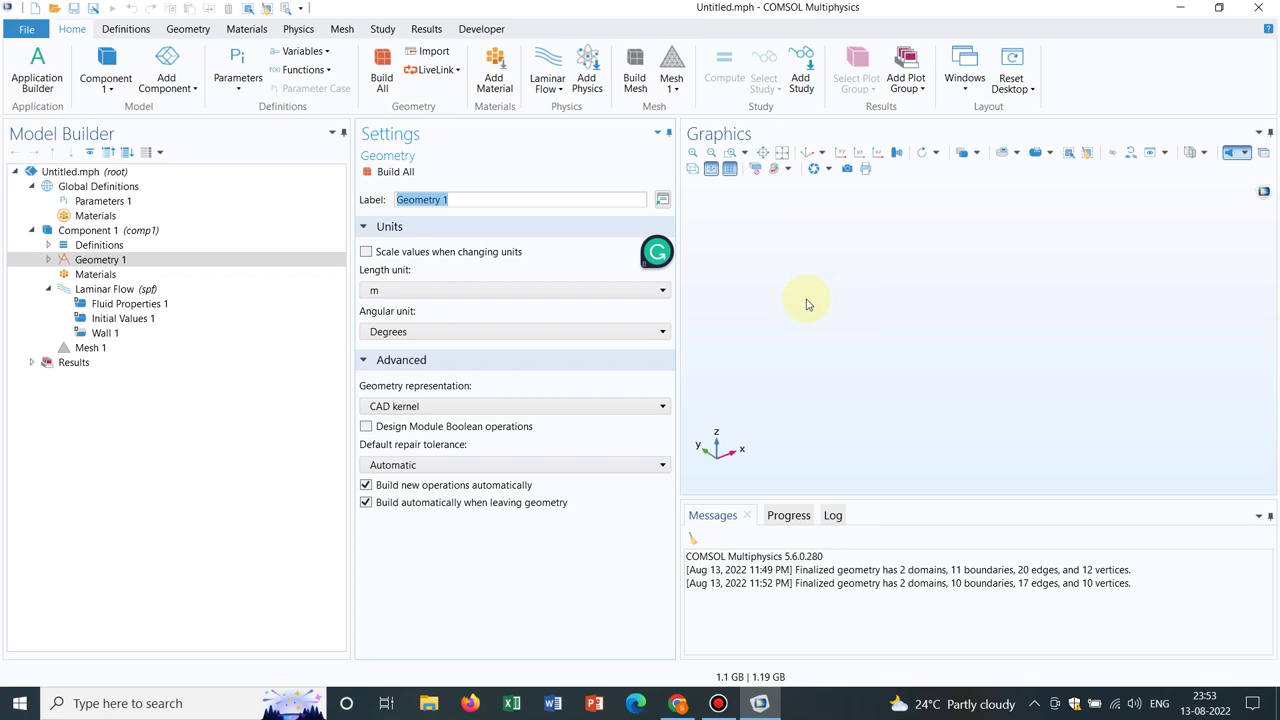
Step: Add an xy-plane work plane to Geometry 1
click(47, 260)
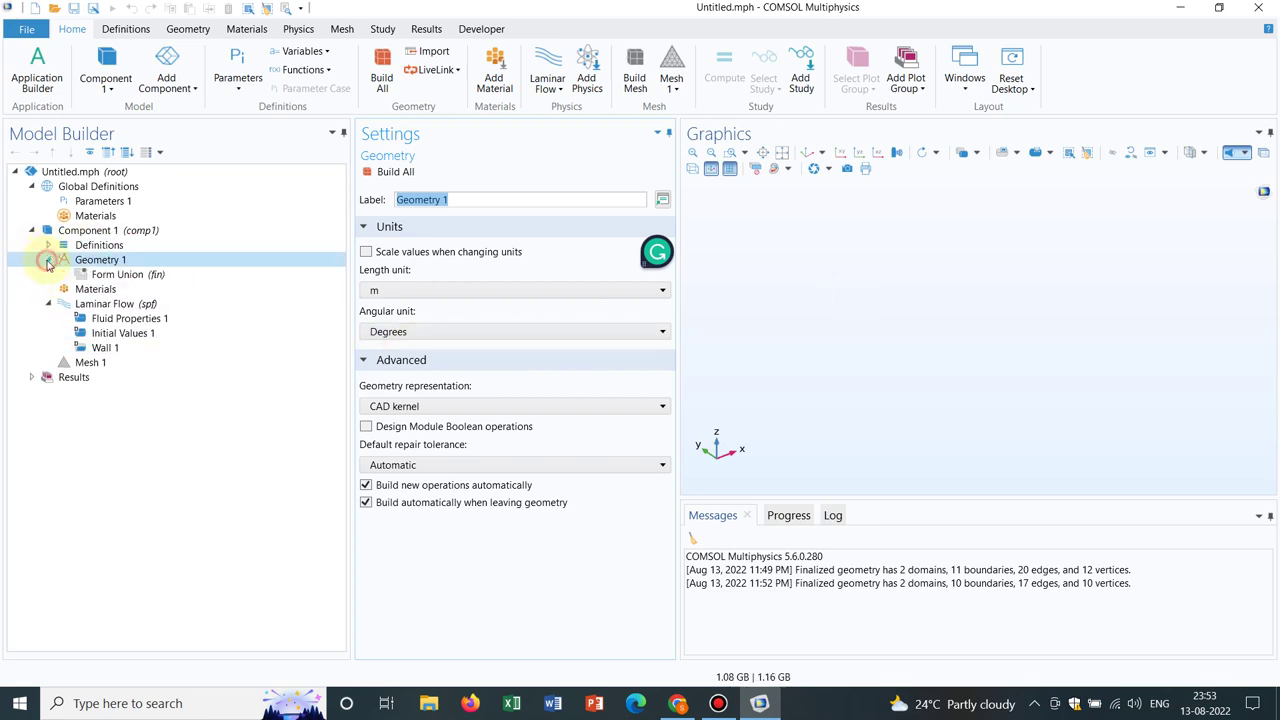
right_click(157, 260)
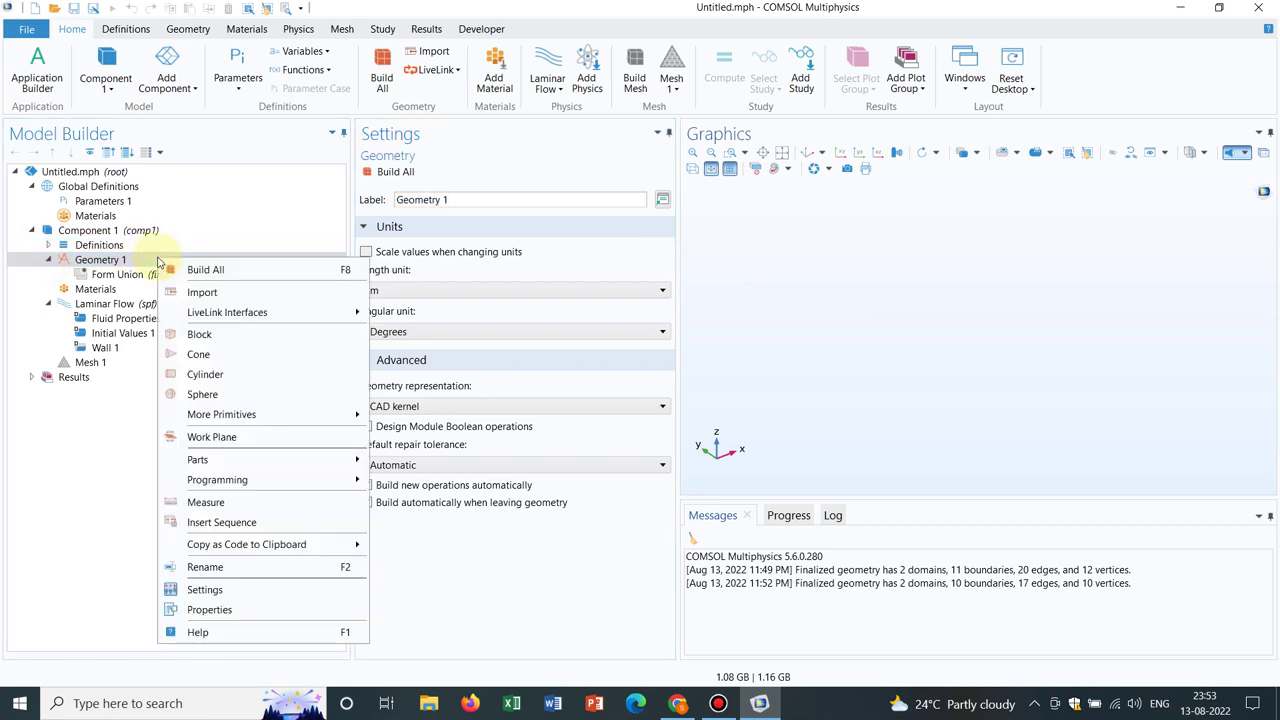
click(234, 437)
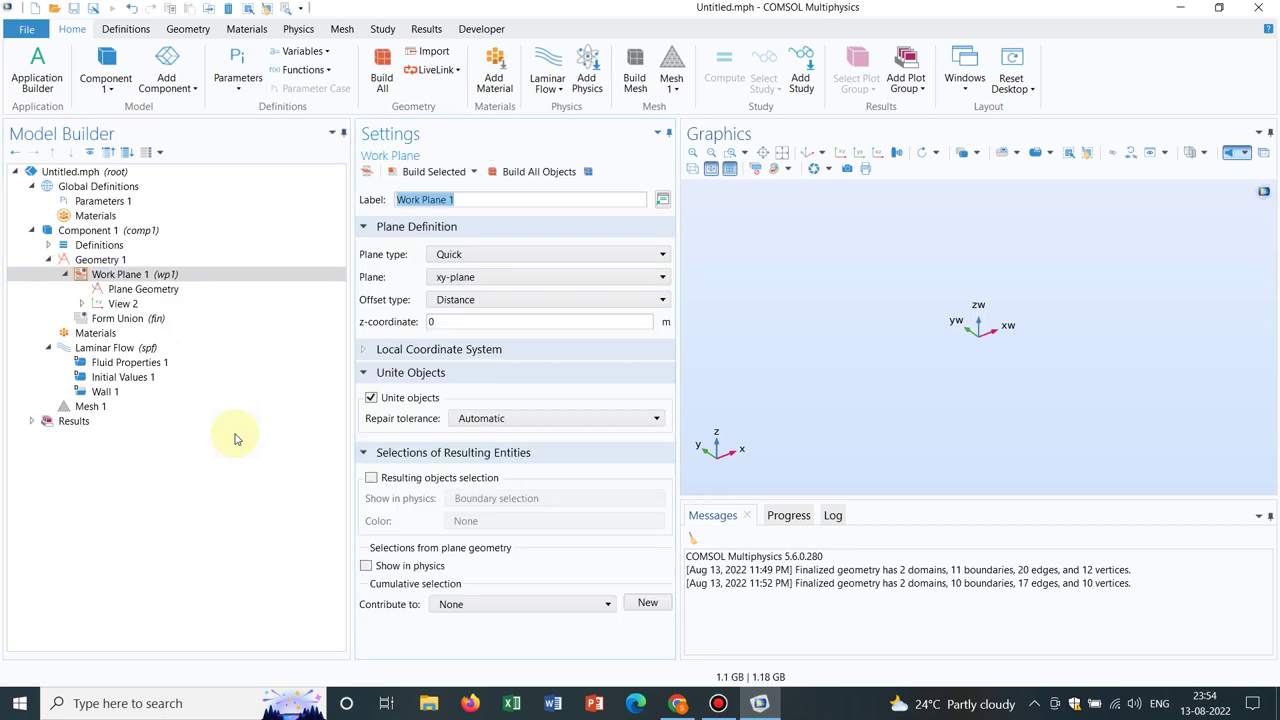
Step: Create a solid rectangle 2 m wide and 4 m high in the work plane's plane geometry and build it
click(143, 289)
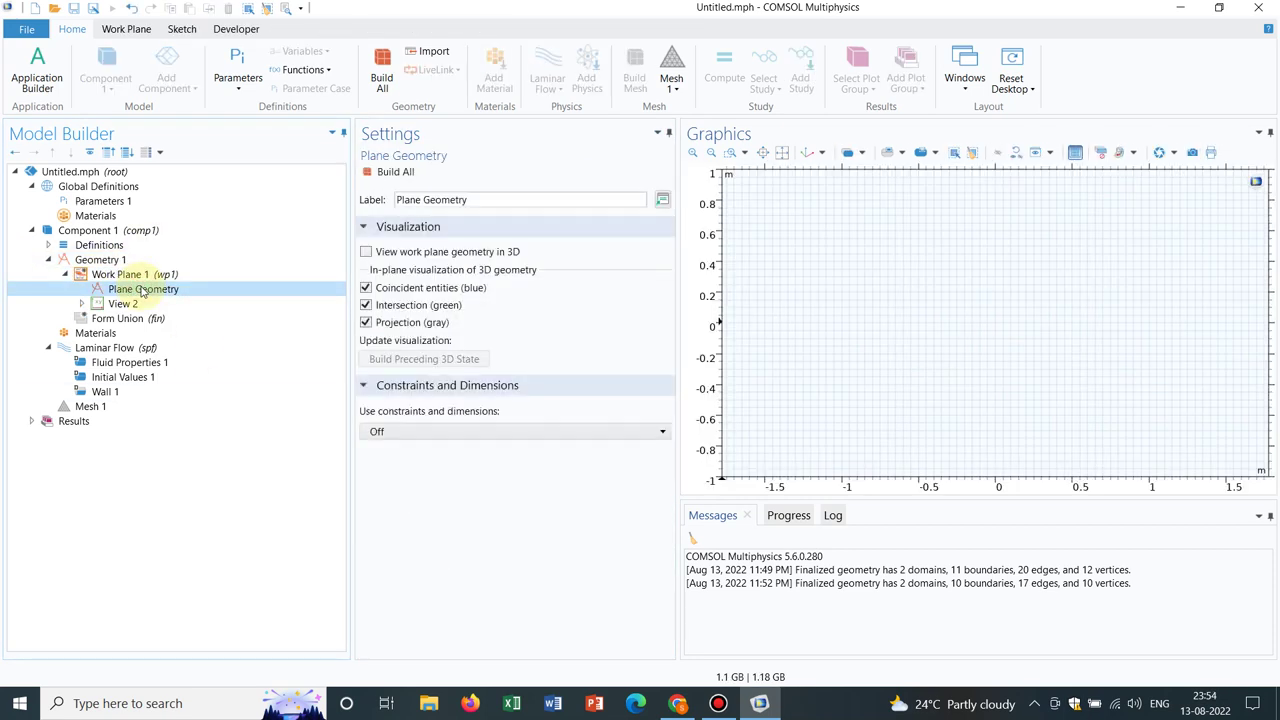
right_click(143, 290)
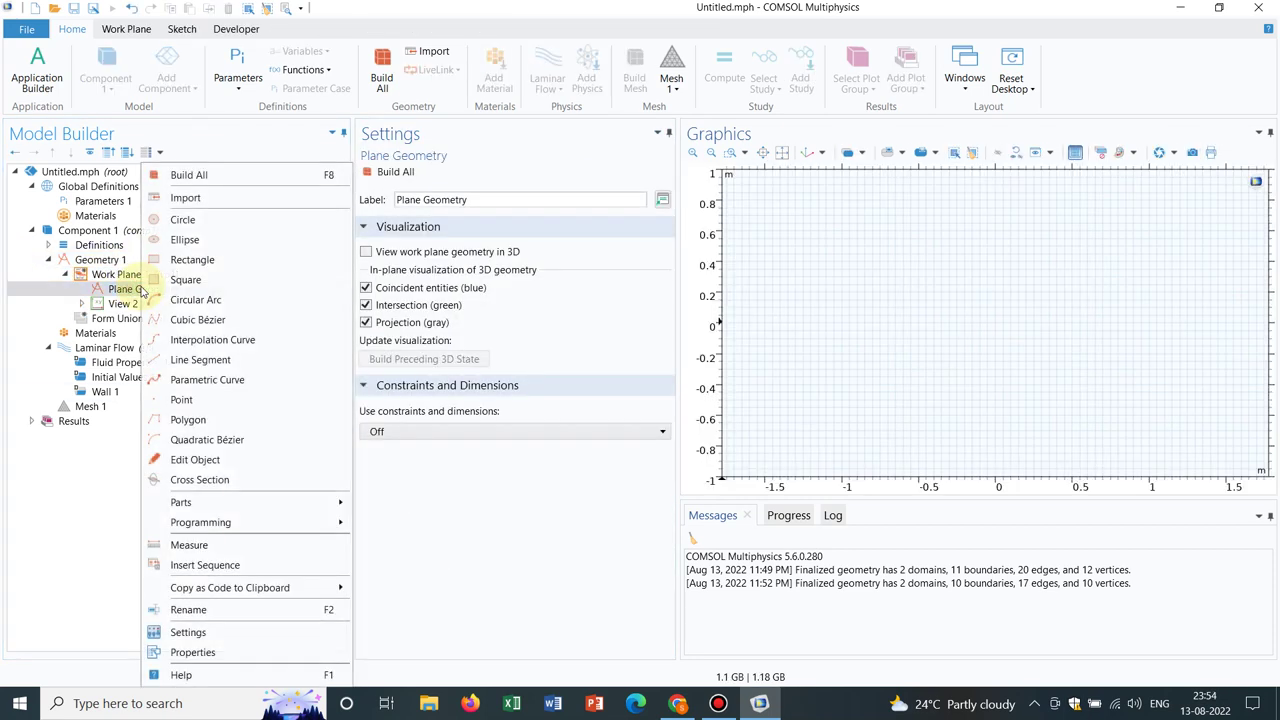
click(192, 260)
click(405, 312)
double_click(412, 311)
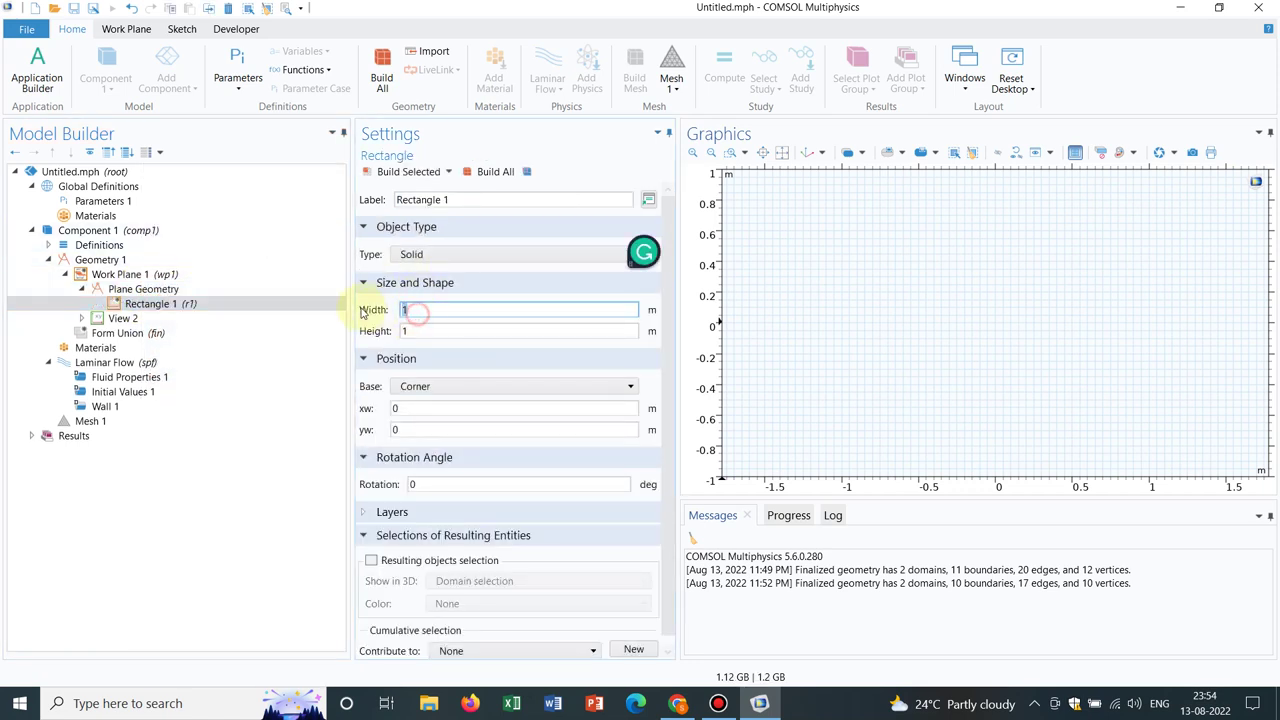
double_click(410, 331)
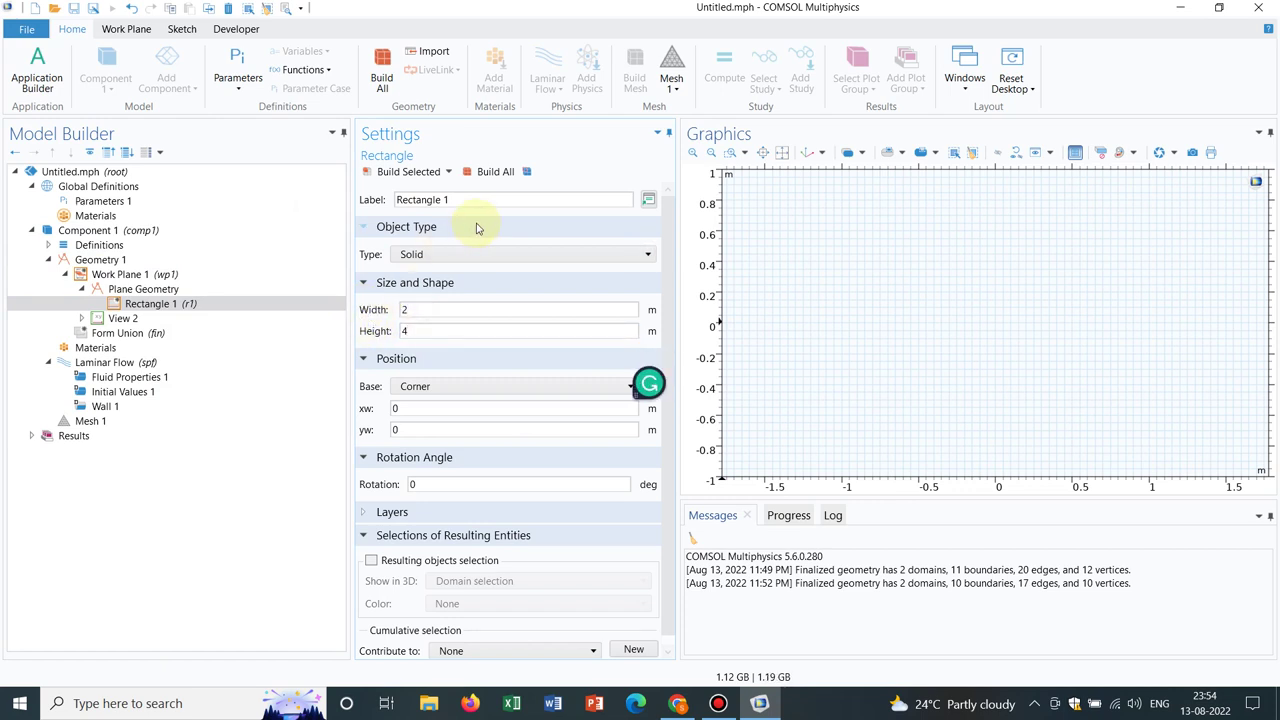
click(492, 172)
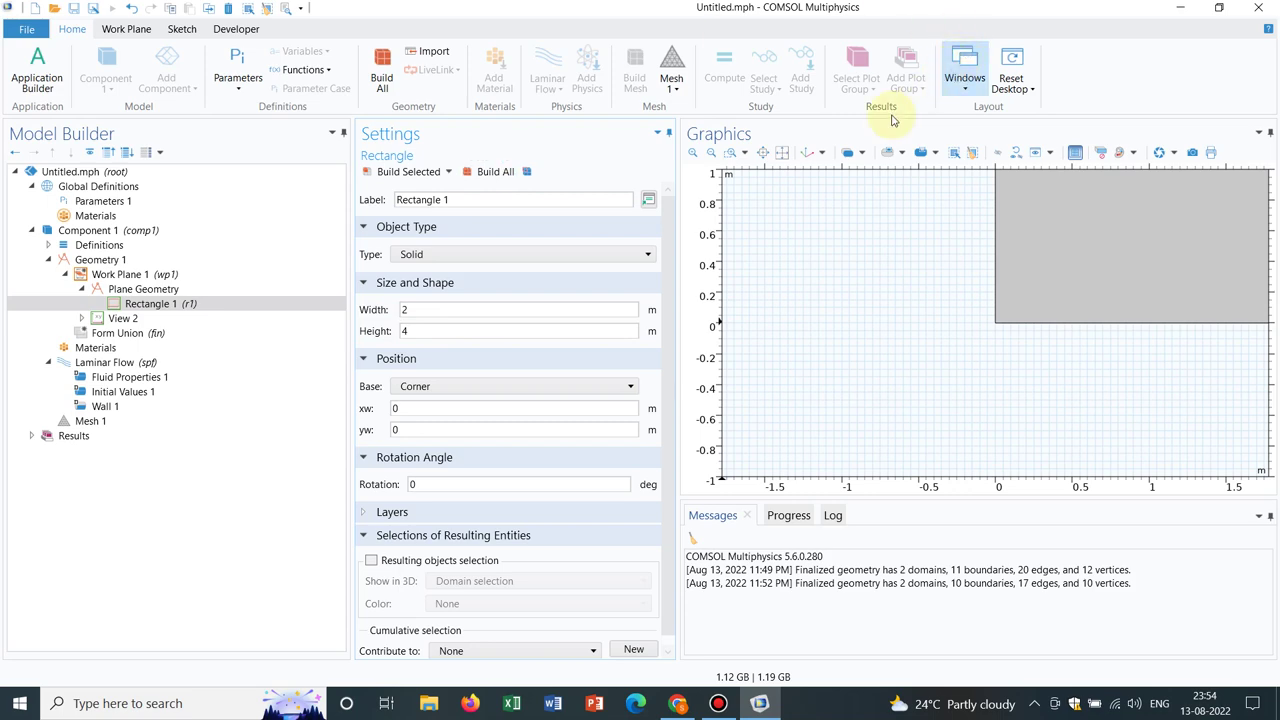
click(786, 152)
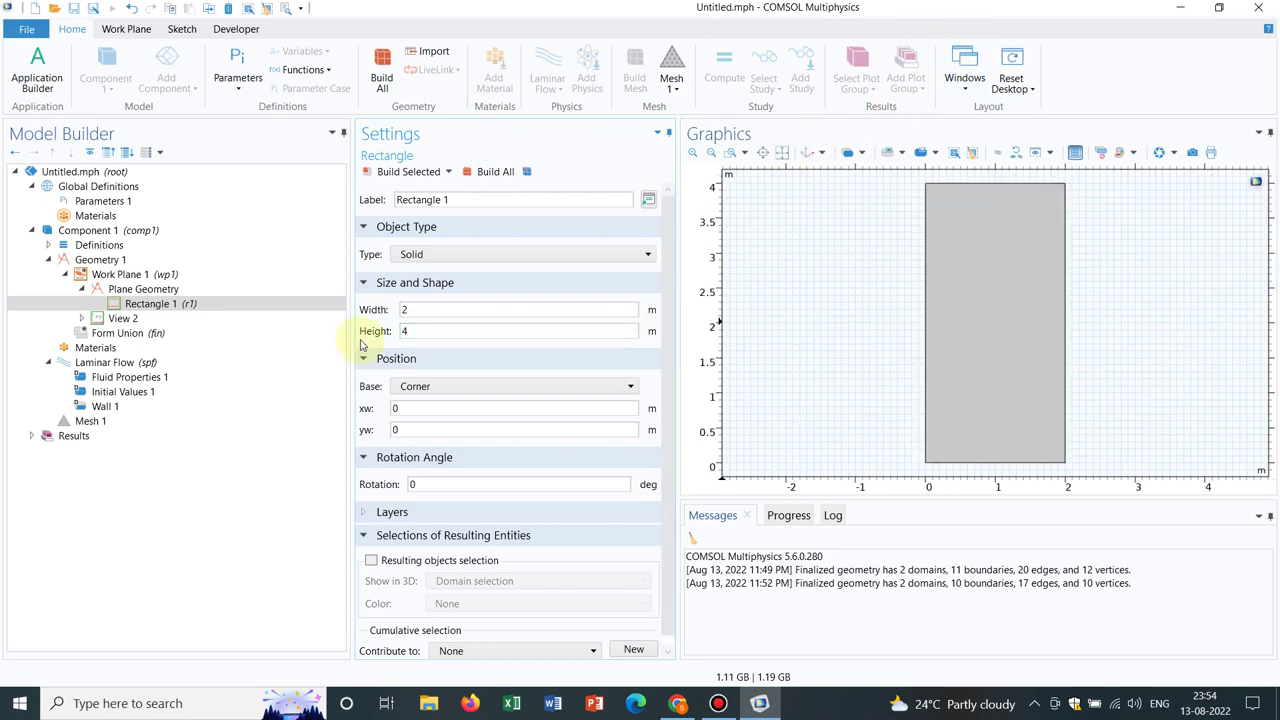
Step: Add a solid circle with a 180-degree sector angle and 1 m radius to the plane geometry and build it
click(202, 290)
right_click(202, 290)
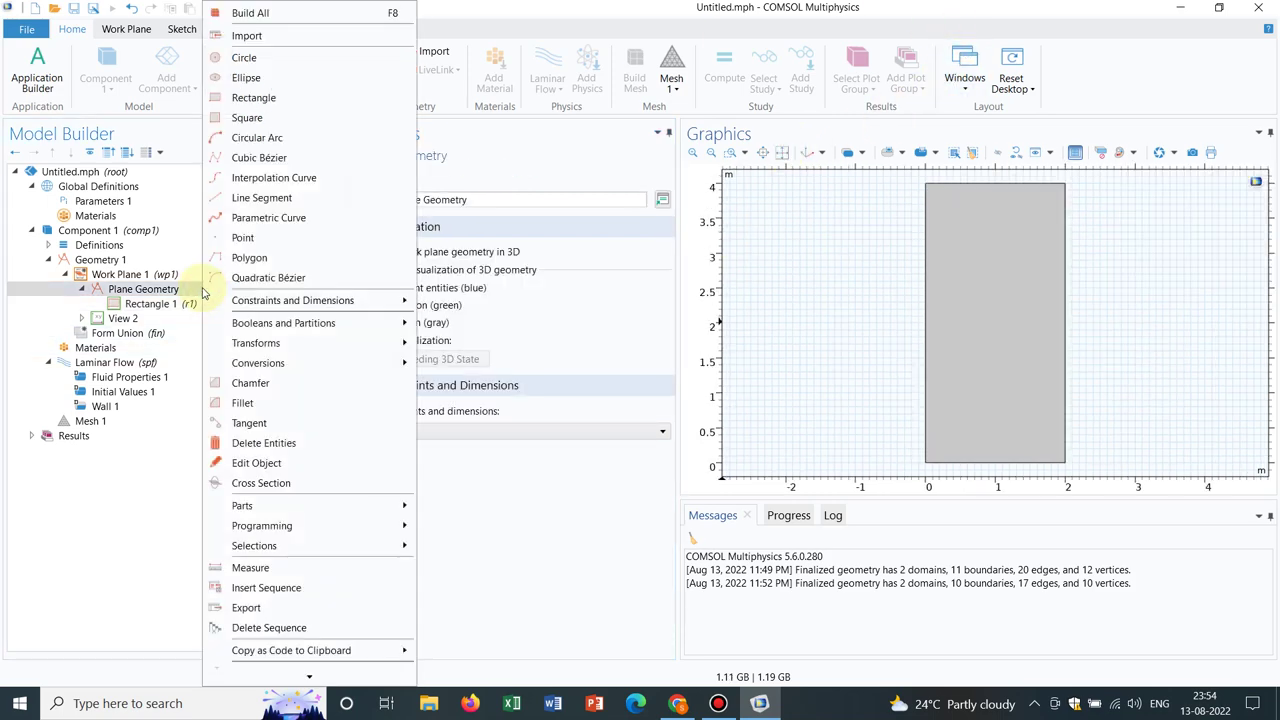
click(245, 58)
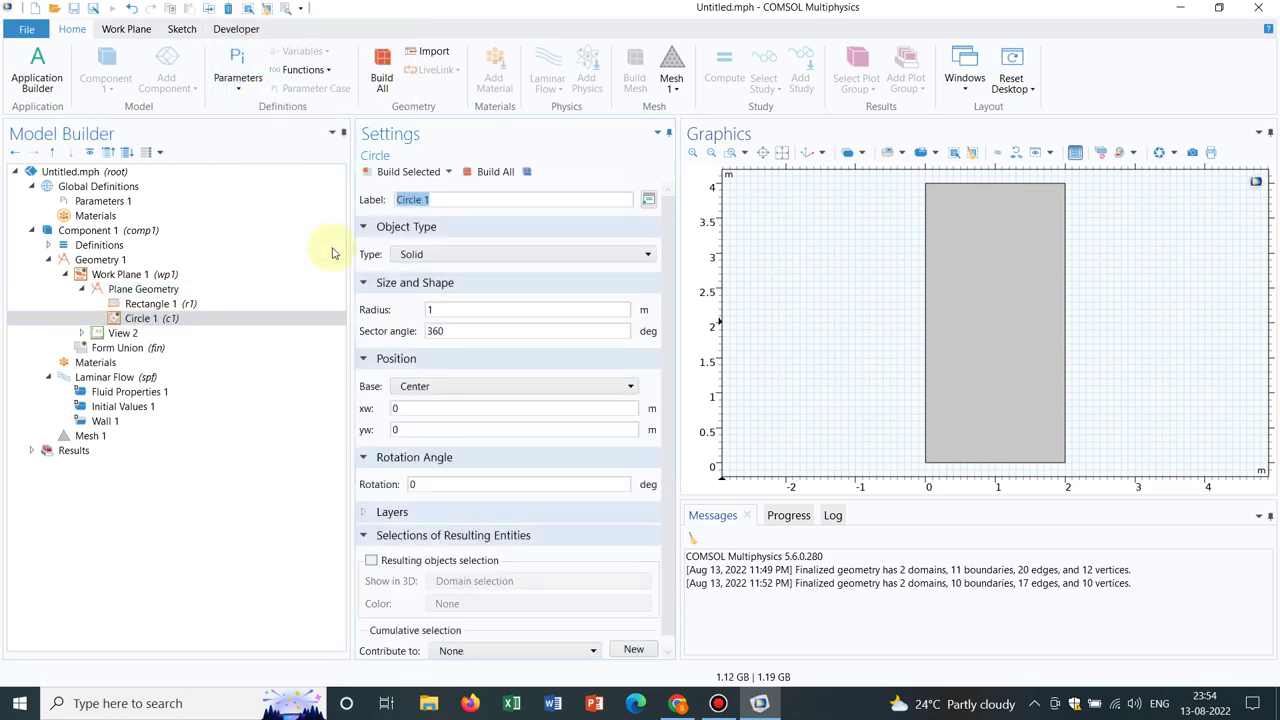
click(466, 331)
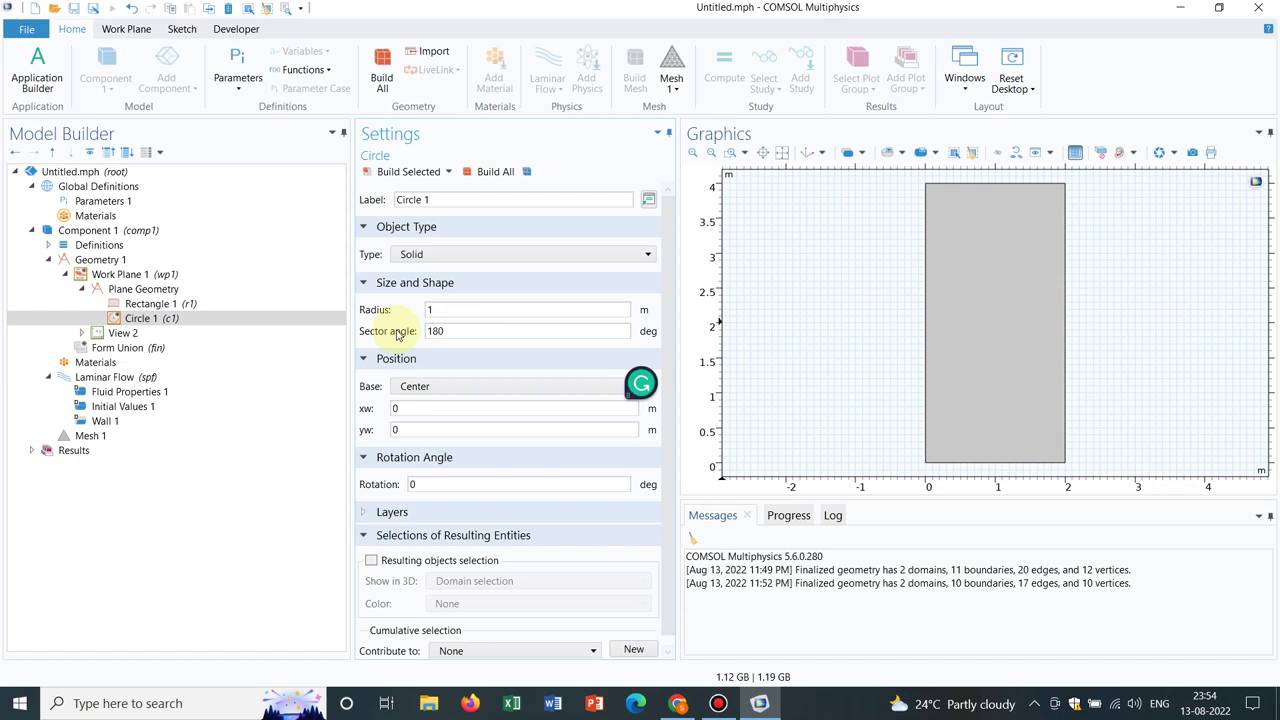
click(397, 409)
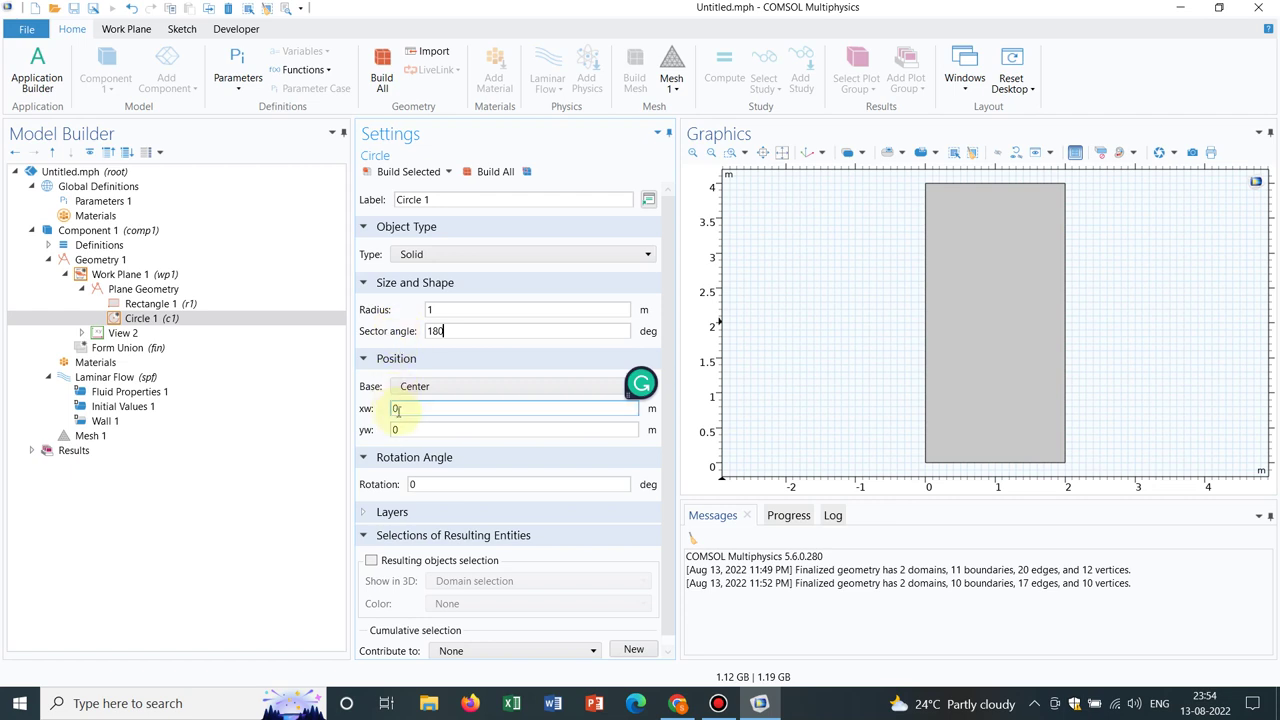
click(468, 176)
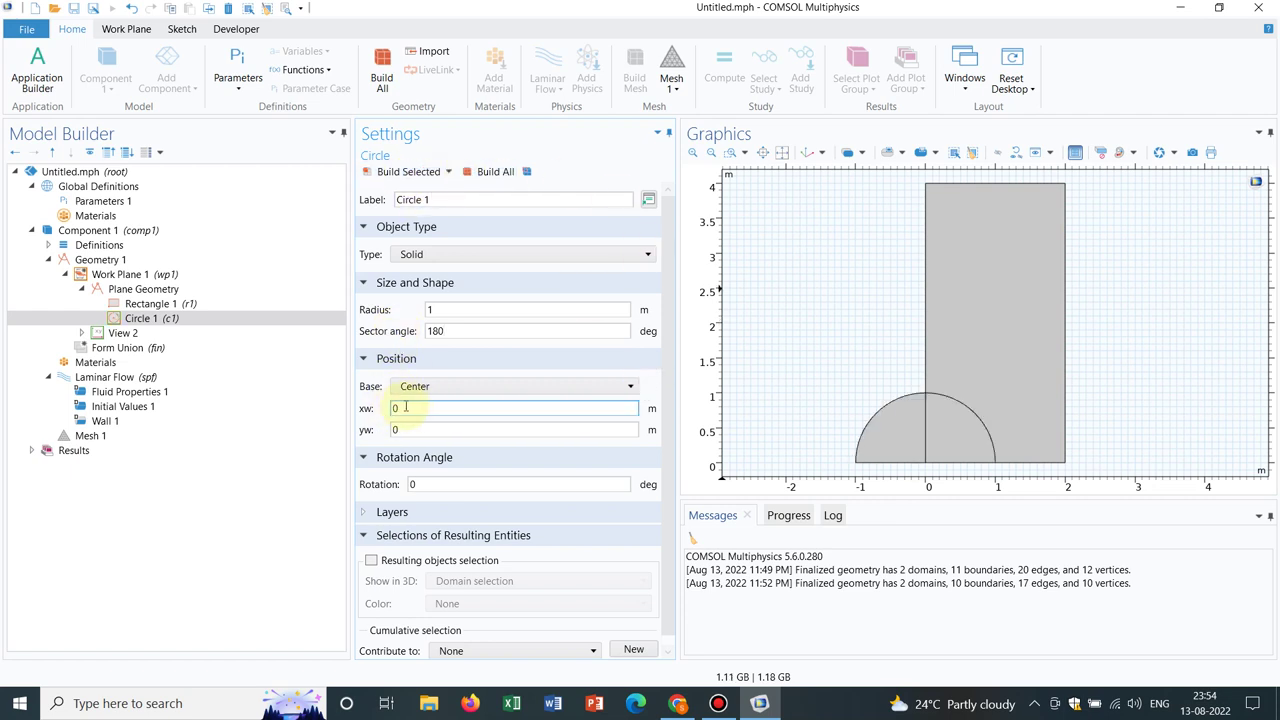
Step: Change the half circle's position base to Corner and rebuild the plane geometry
click(467, 388)
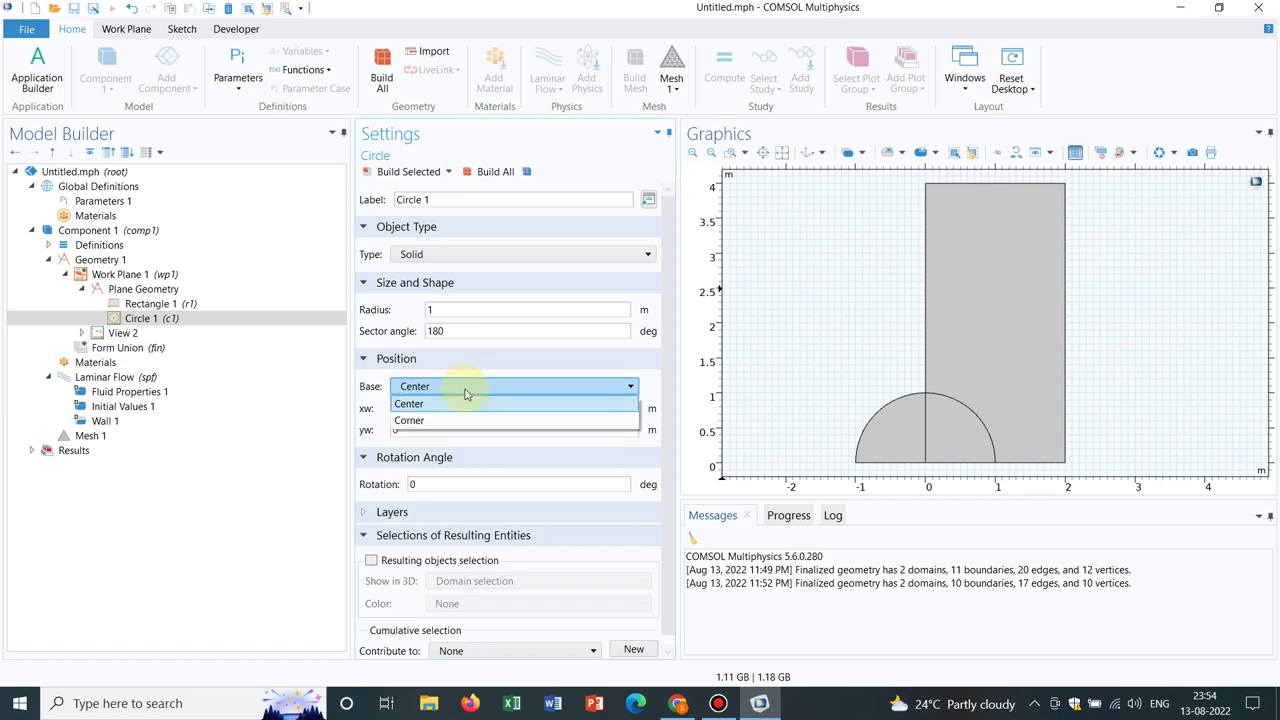
click(445, 420)
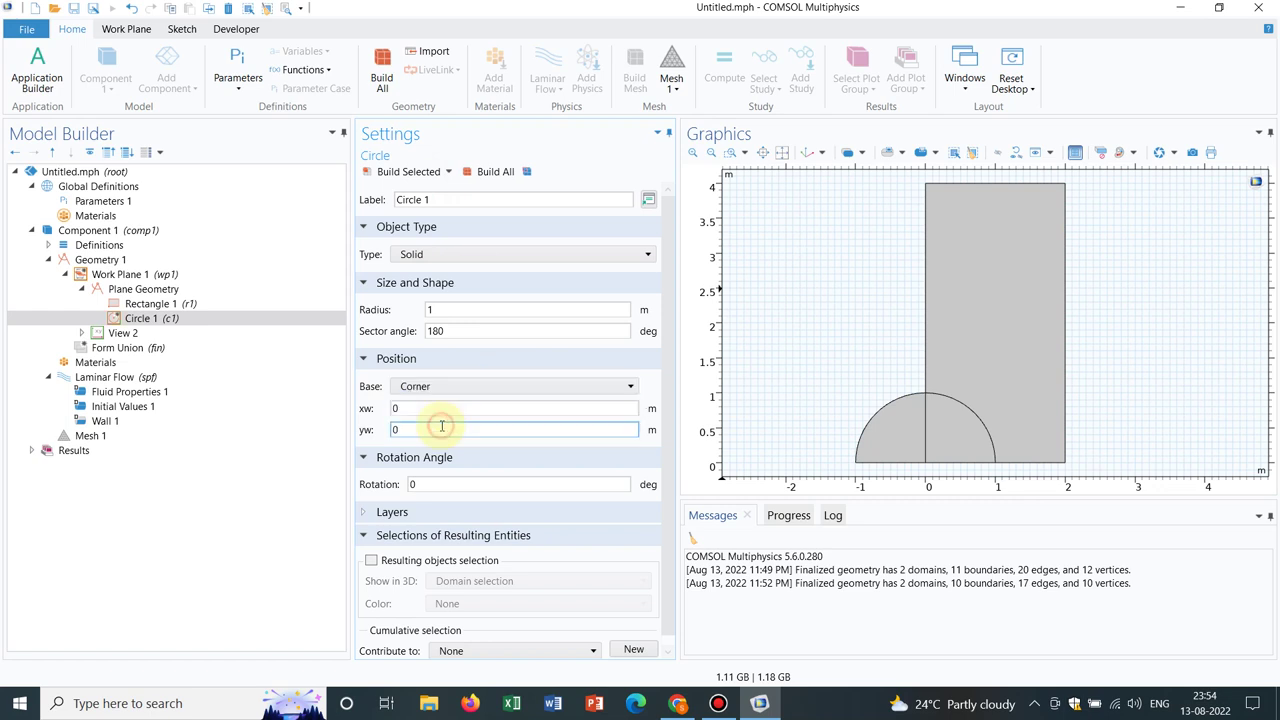
click(487, 174)
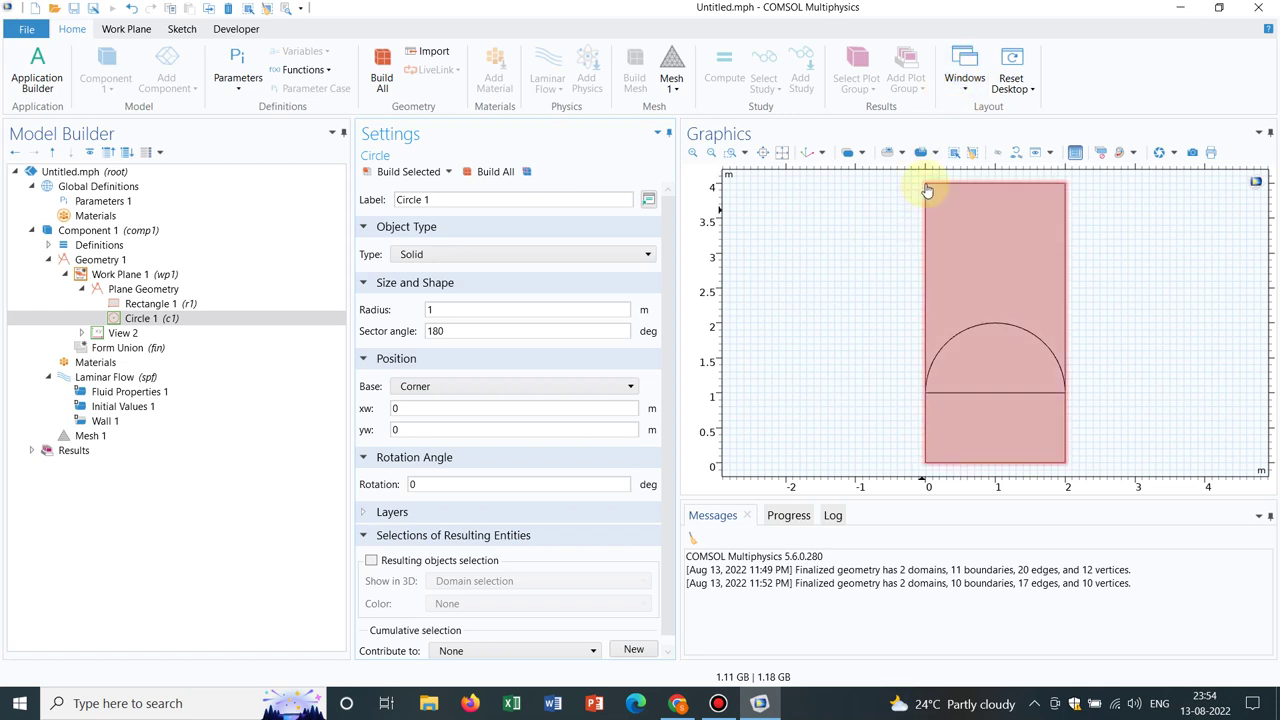
Step: Set the half circle's yw position to 3 m and rebuild the plane geometry
click(434, 428)
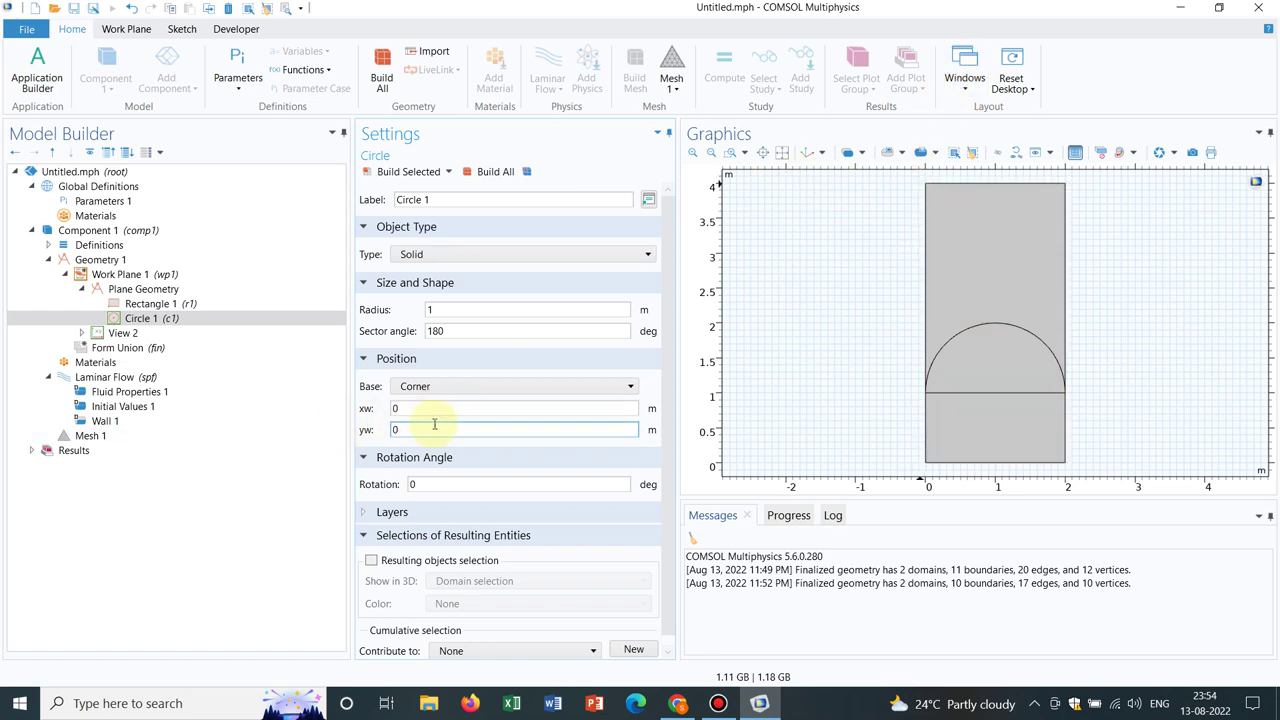
drag(422, 428, 362, 438)
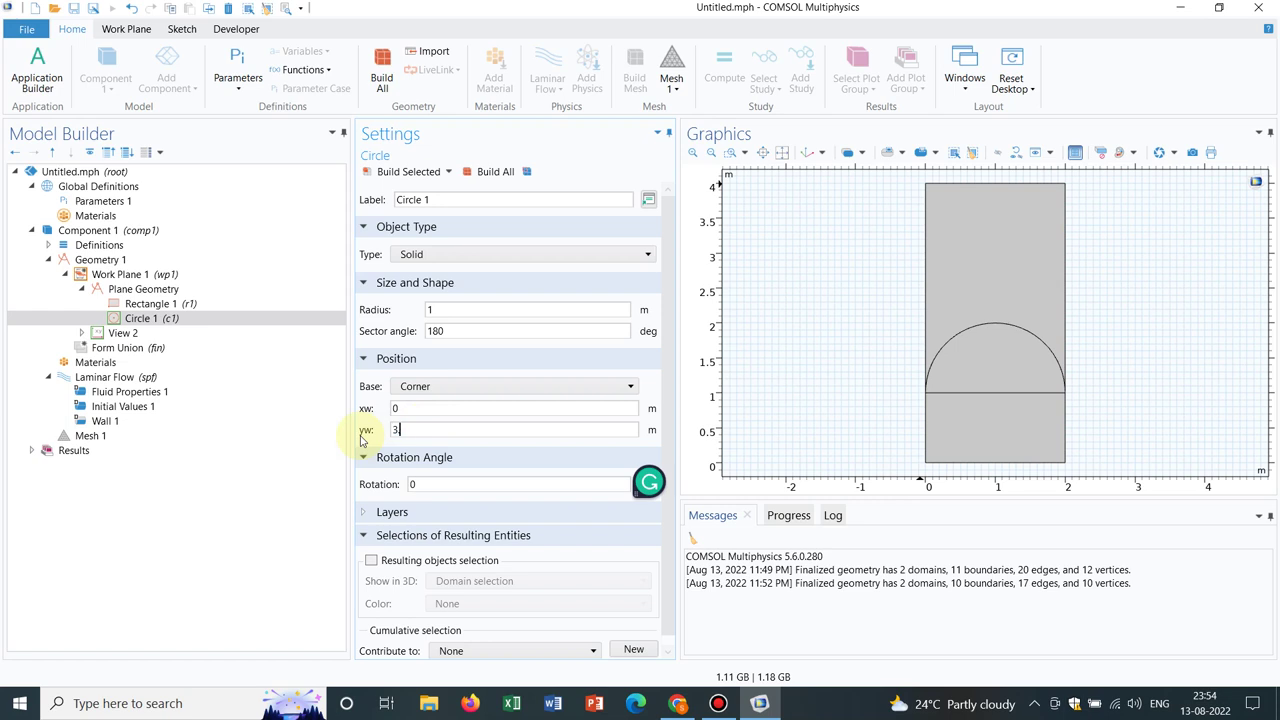
text(3)
click(497, 172)
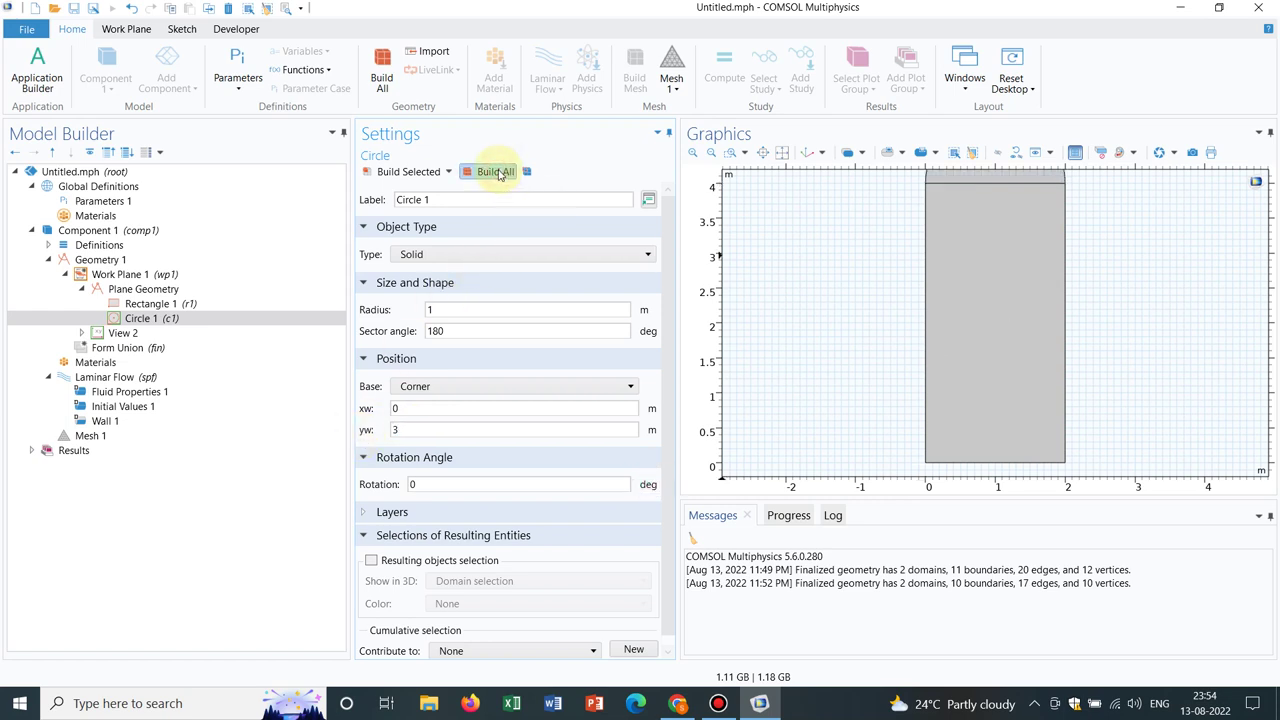
click(781, 153)
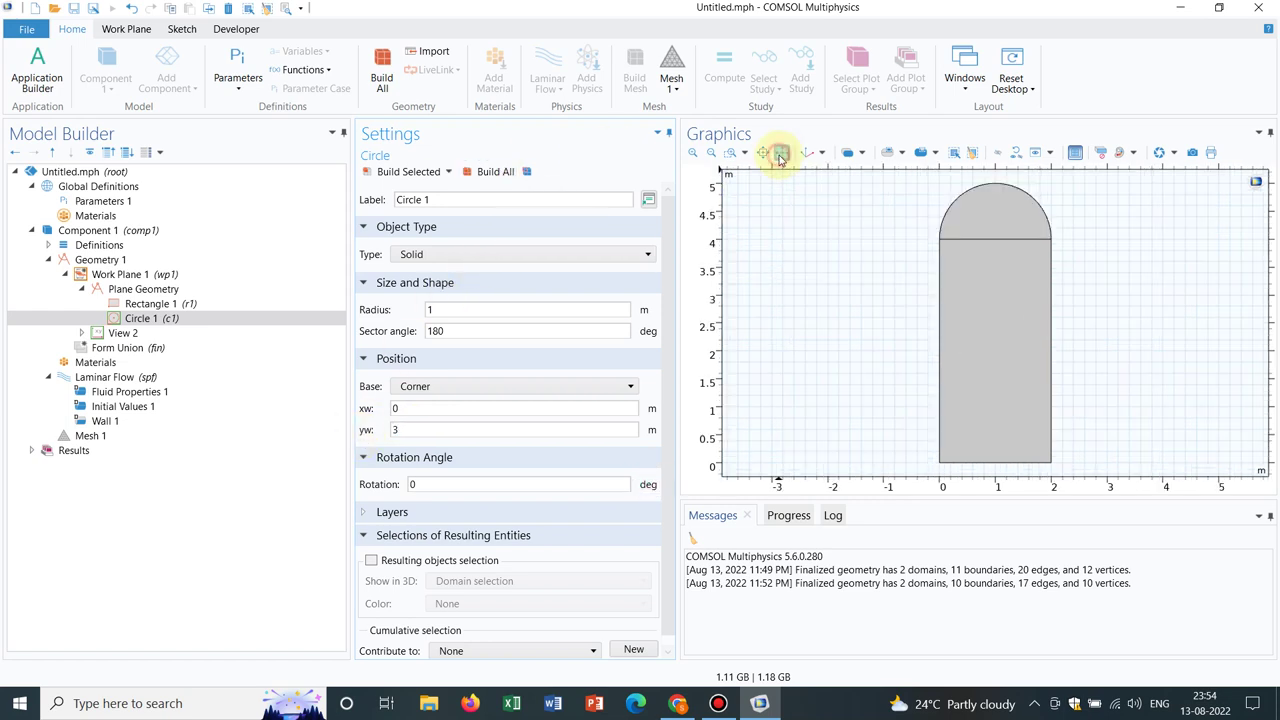
click(1000, 250)
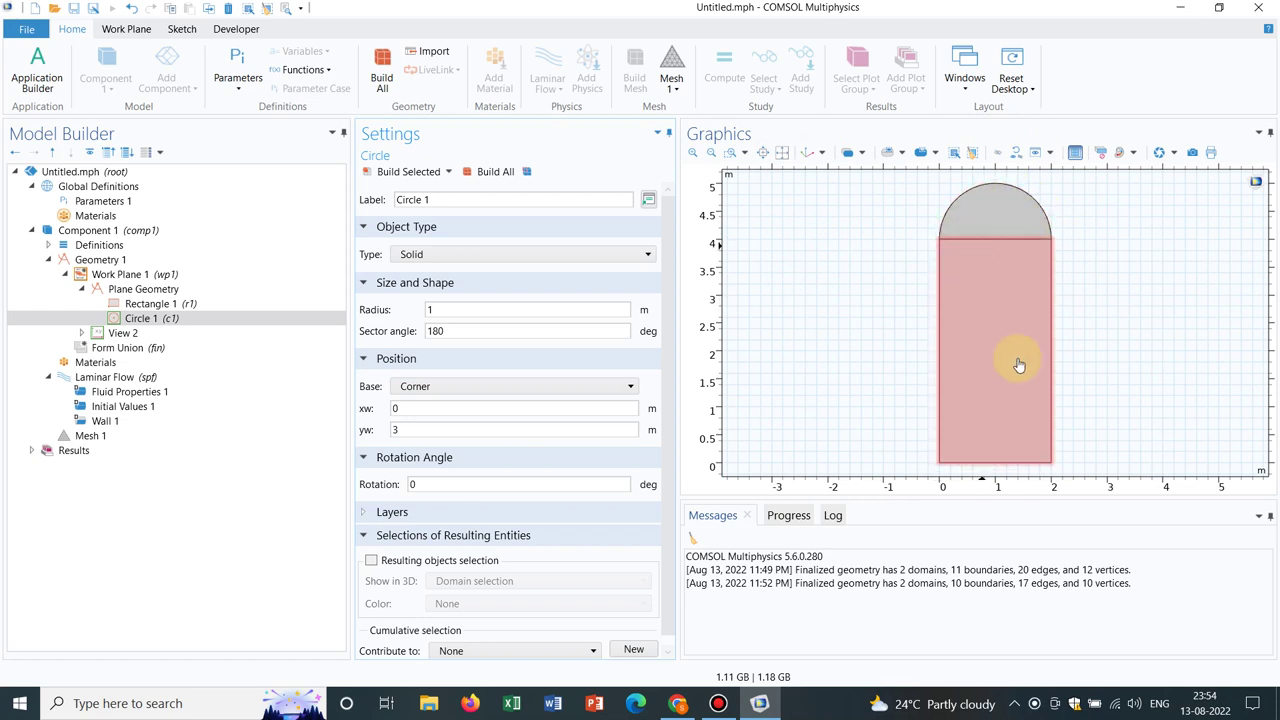
Step: Extrude the Work Plane 1 profile by 1 m and build all objects
click(138, 260)
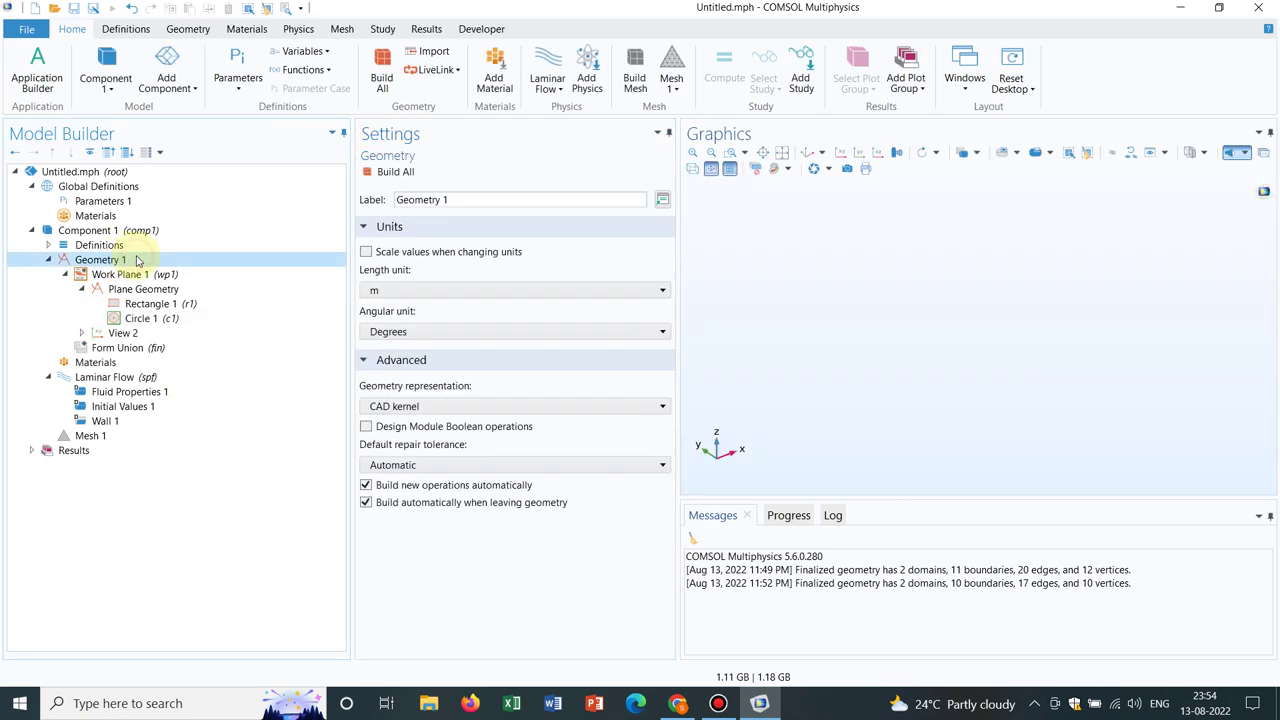
right_click(138, 260)
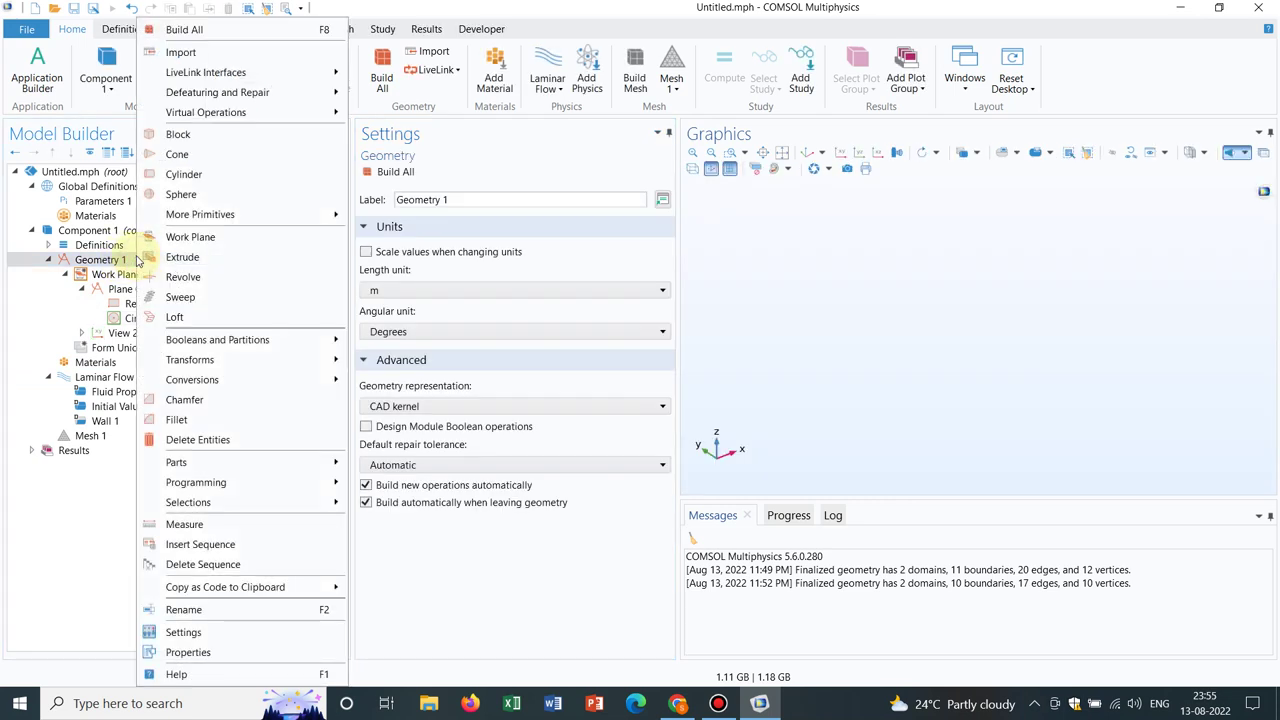
click(182, 257)
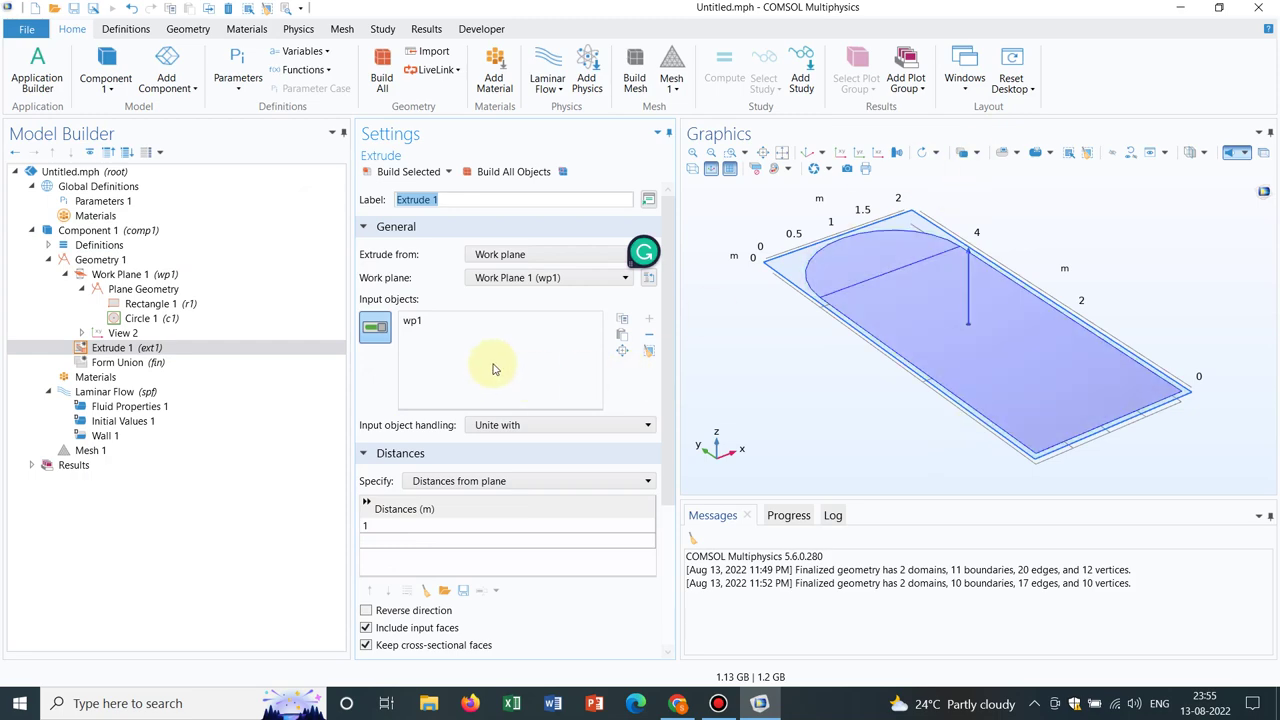
click(510, 171)
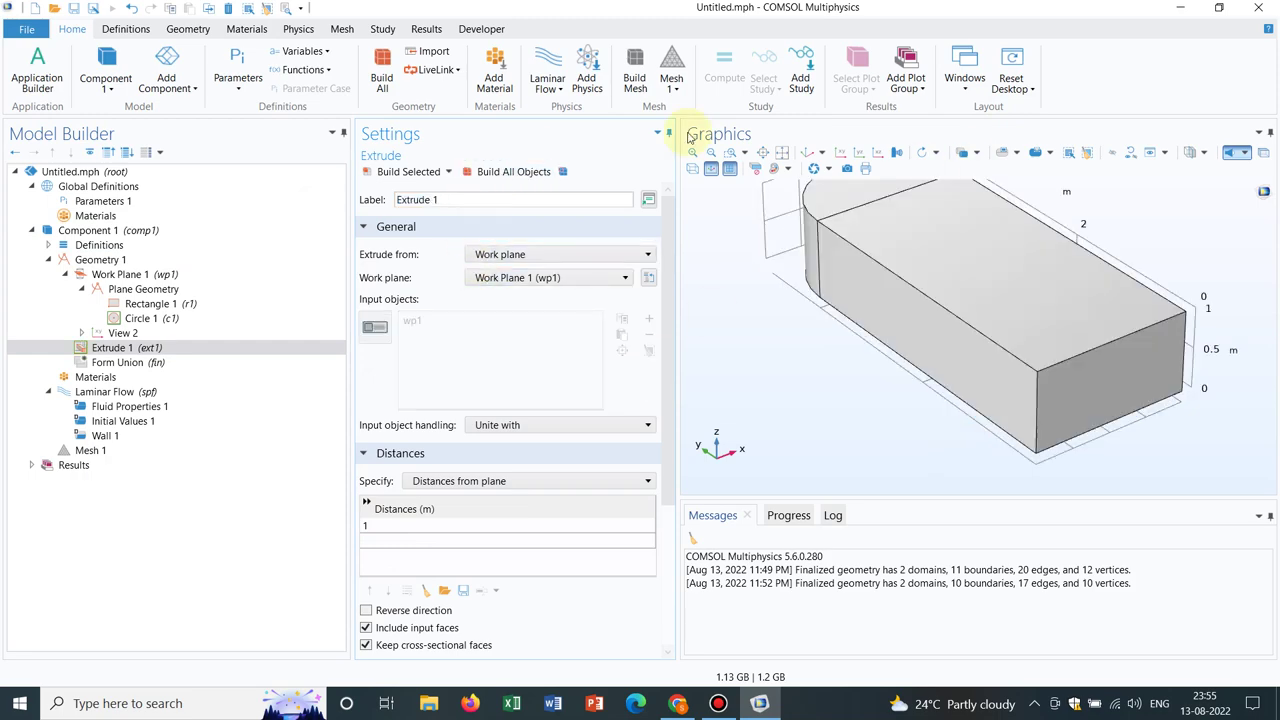
drag(1082, 260, 1110, 434)
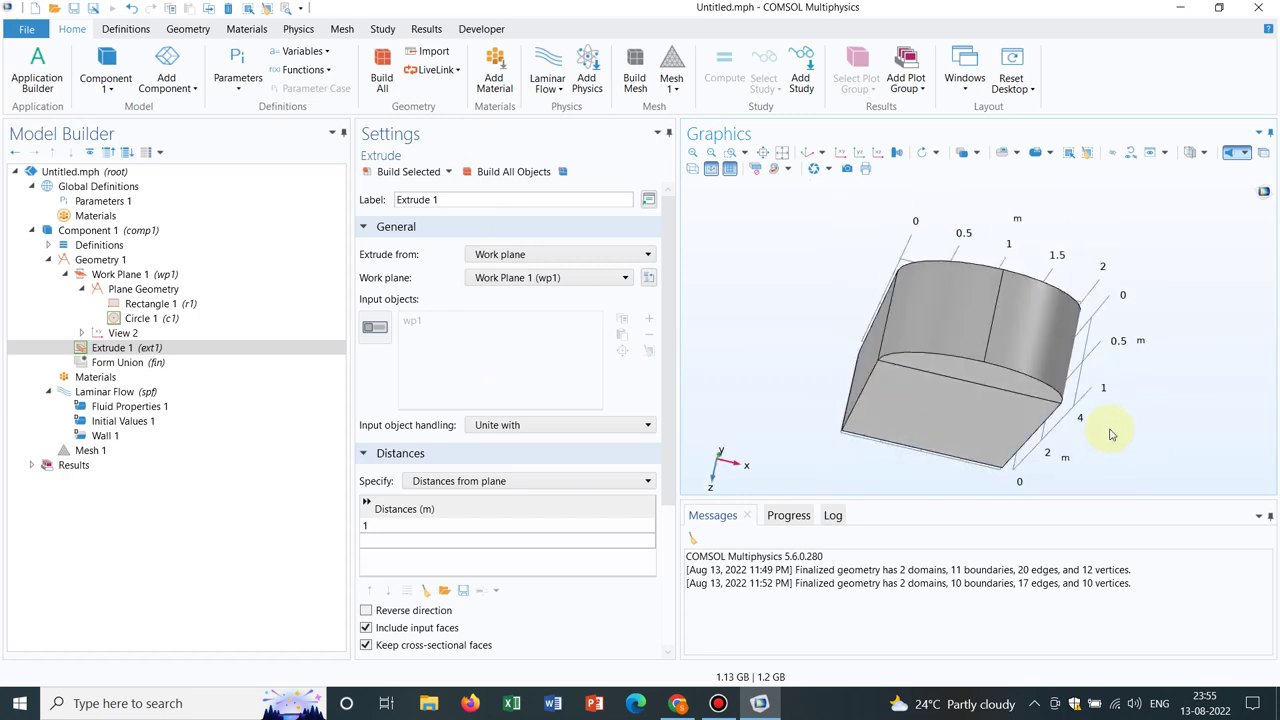
Step: Add an Inlet boundary condition to the Laminar Flow physics
click(92, 393)
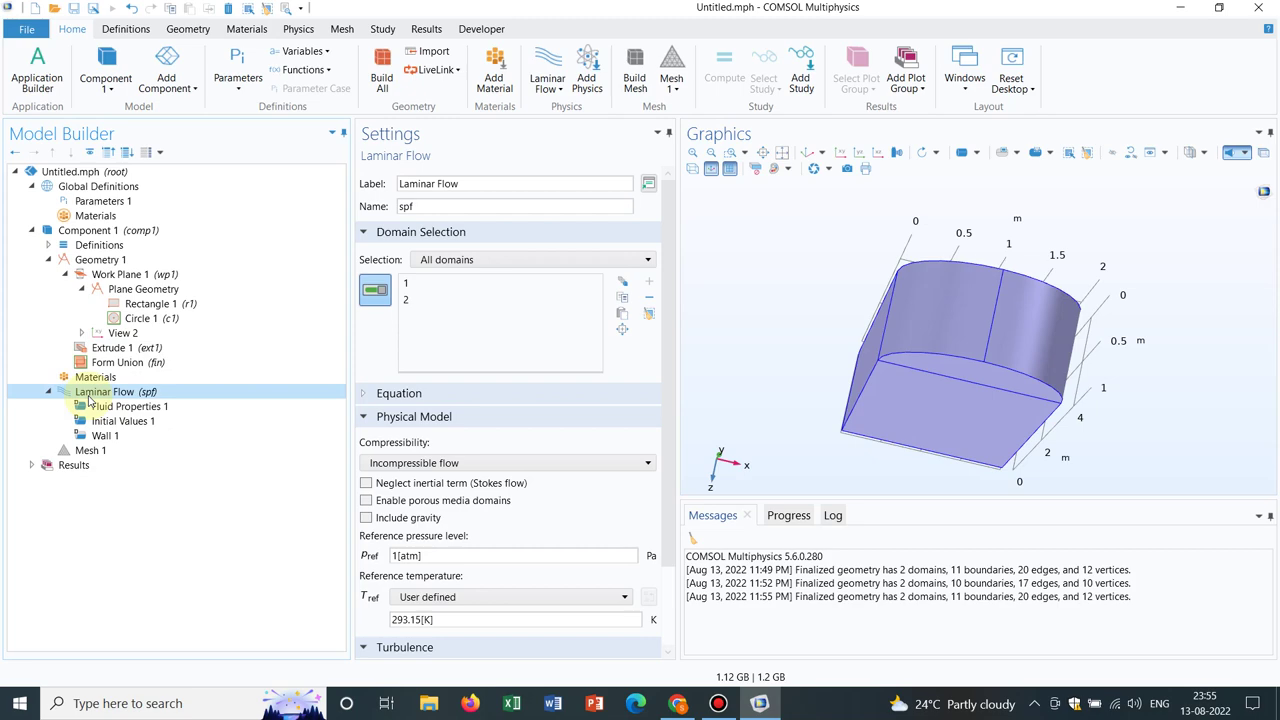
right_click(88, 400)
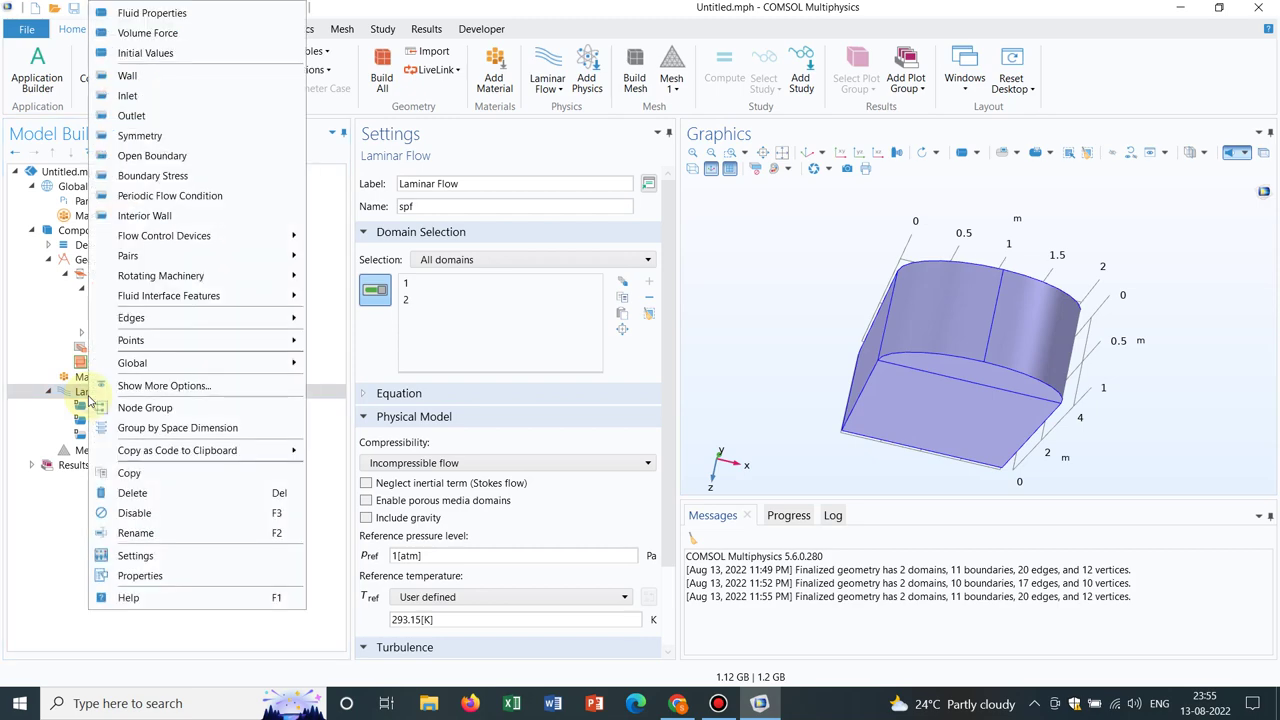
click(174, 92)
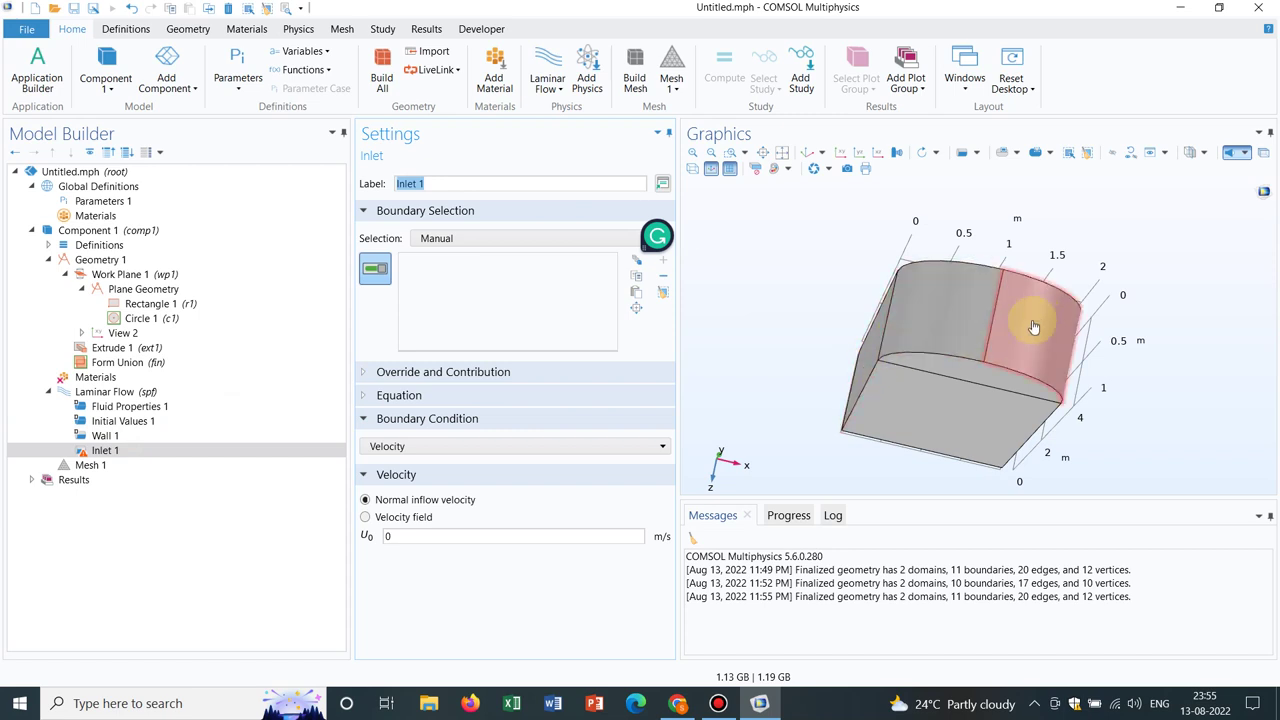
drag(1006, 343, 963, 363)
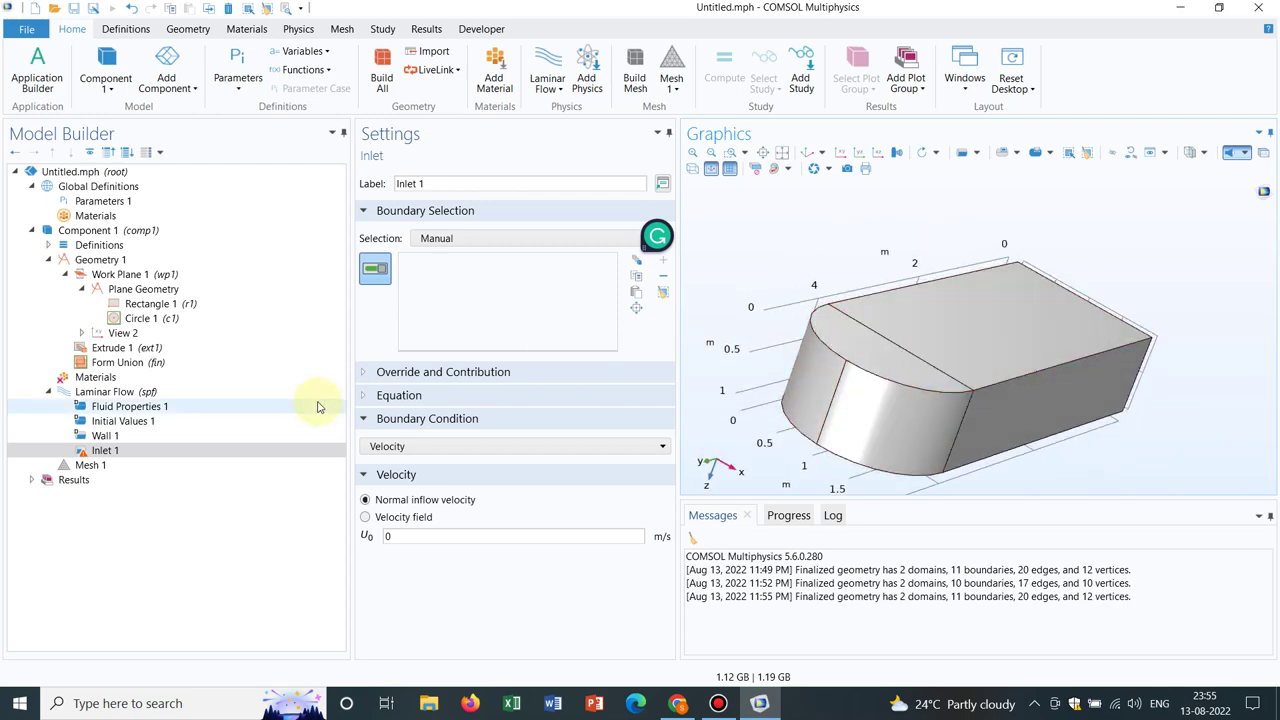
Step: Add a Form Composite Faces operation to Geometry 1 and try to pick the half cylinder's split curved faces
click(110, 261)
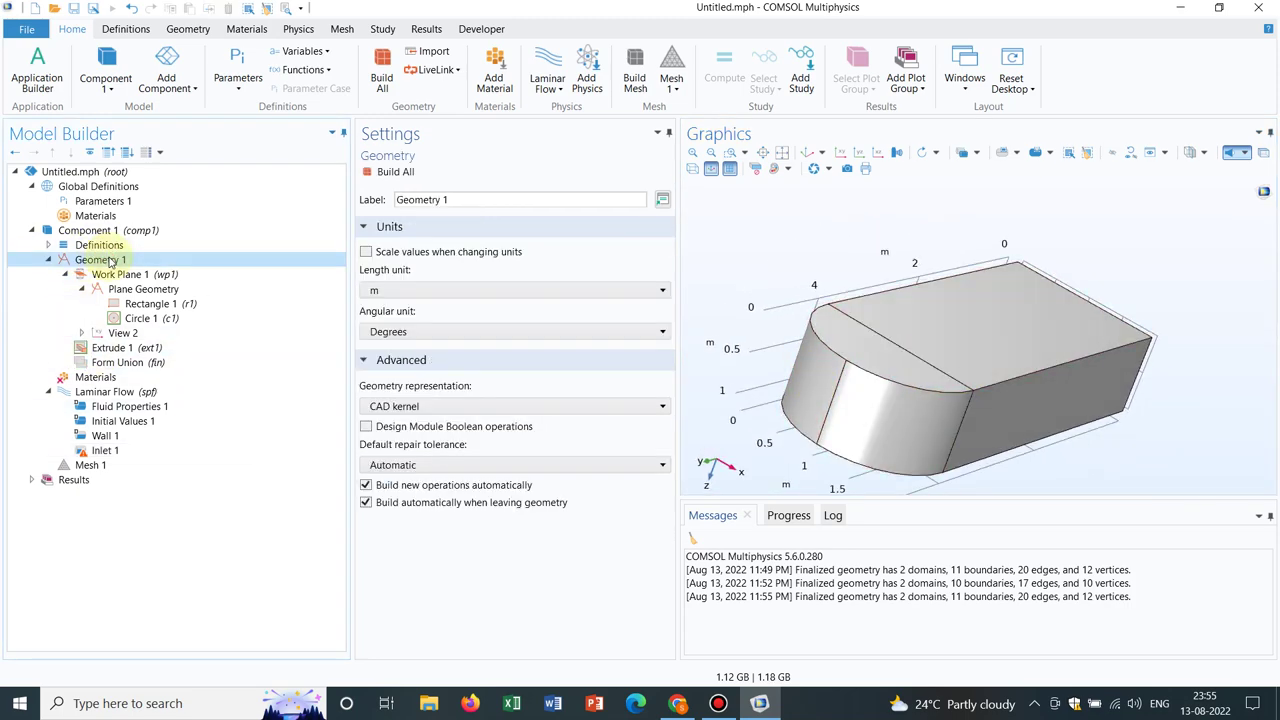
right_click(110, 261)
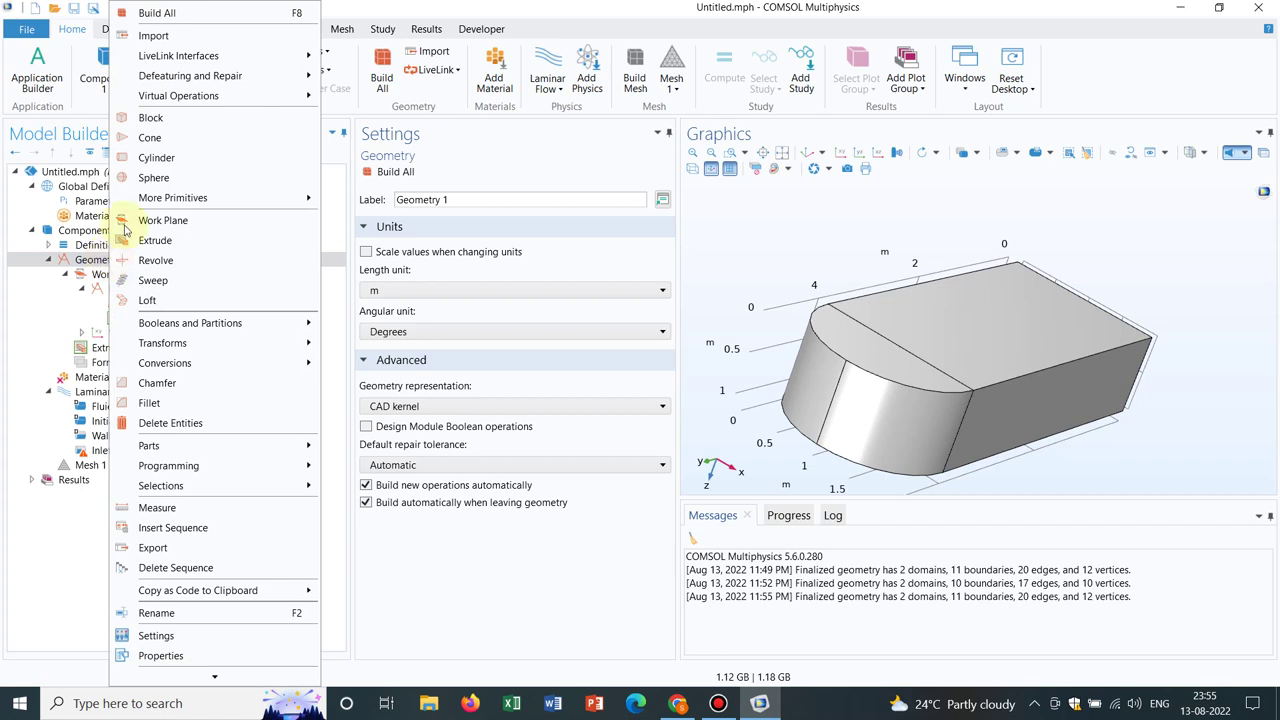
mouse_move(257, 98)
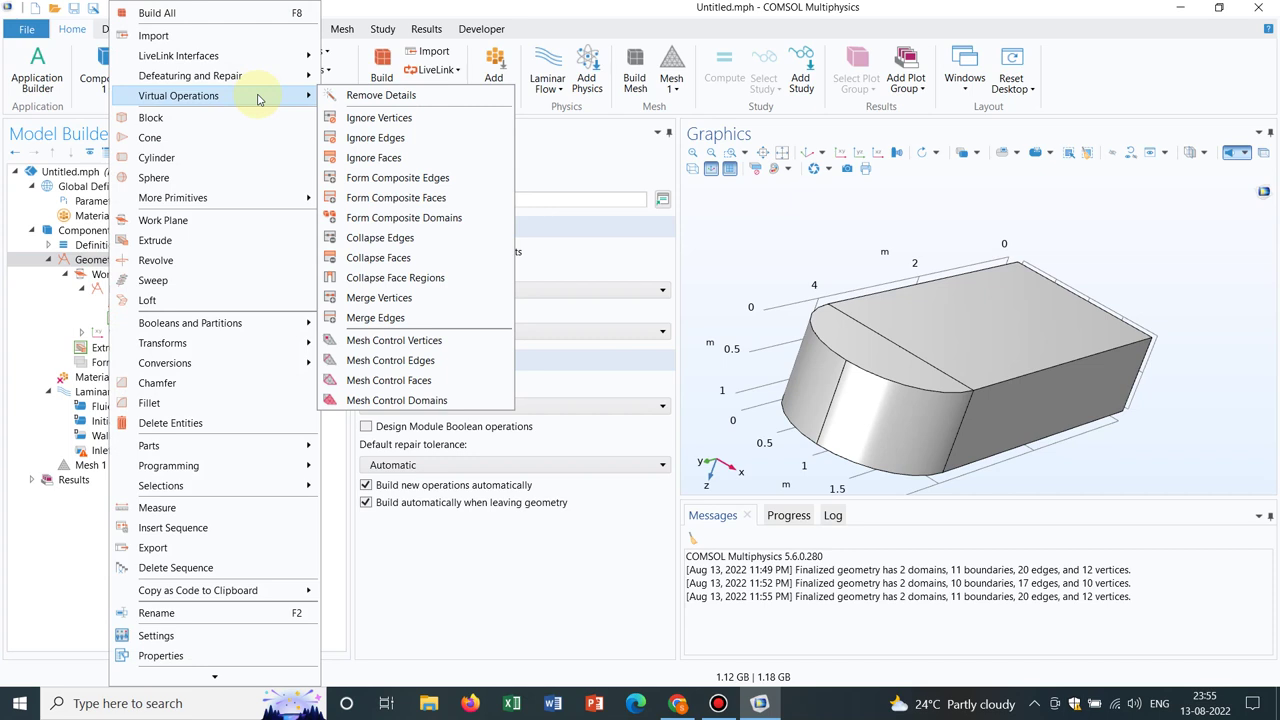
click(388, 199)
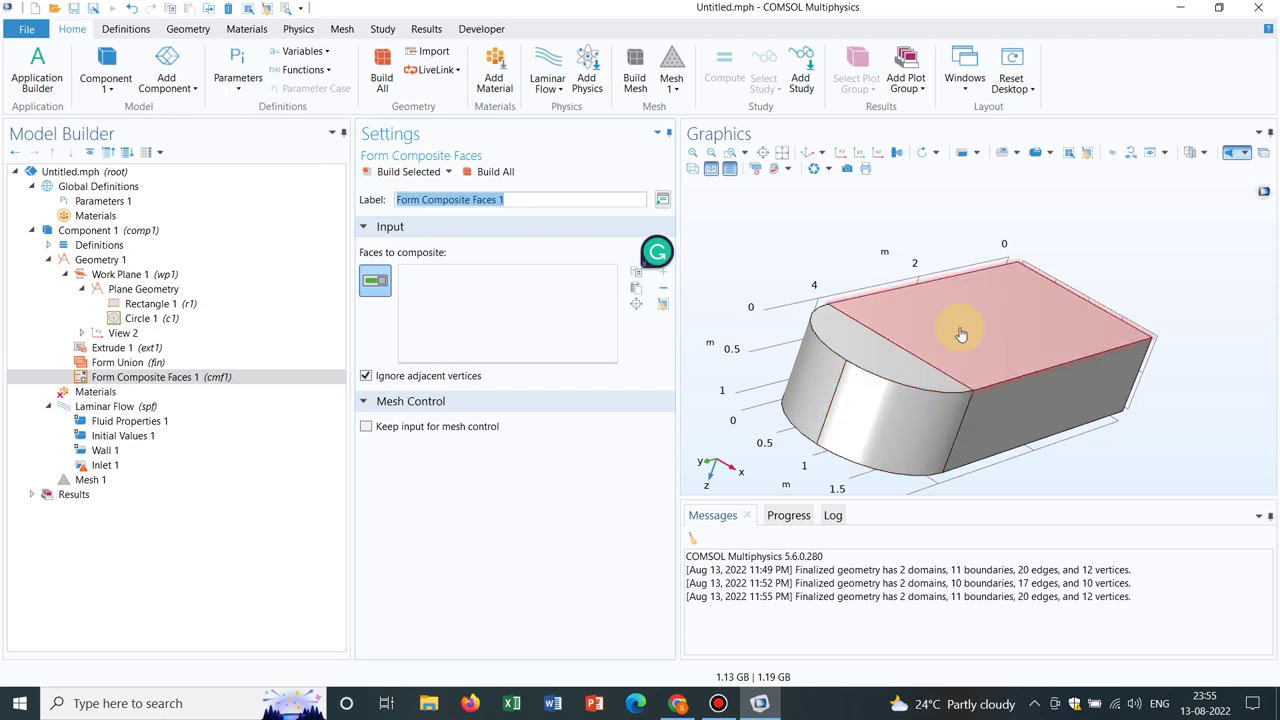
click(821, 432)
click(795, 398)
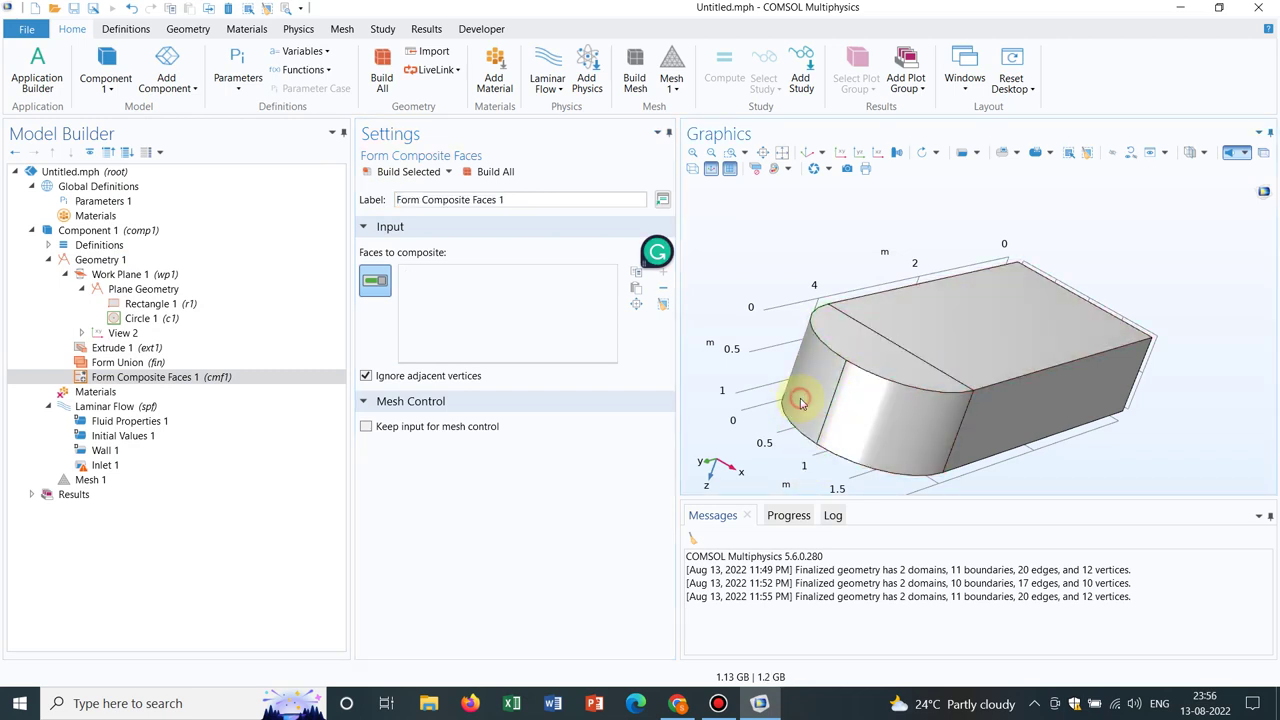
Step: Disable the Form Composite Faces 1 operation in the geometry sequence
click(203, 377)
right_click(201, 377)
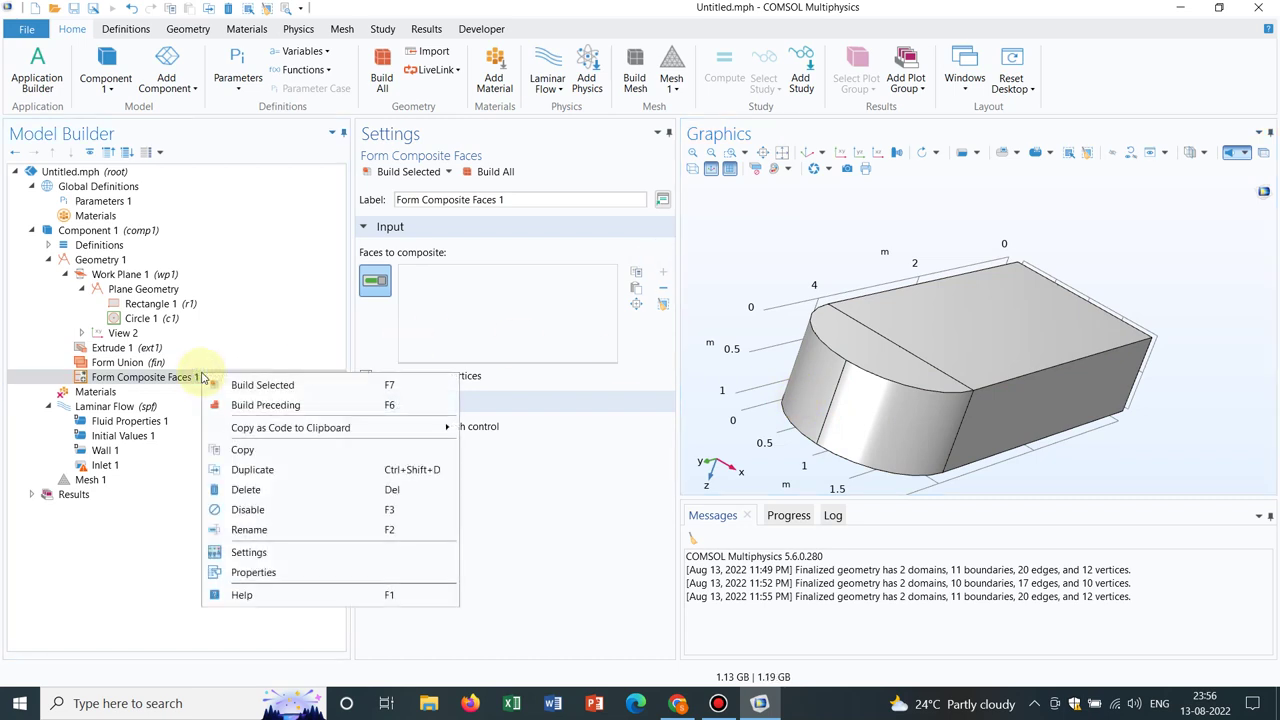
click(250, 510)
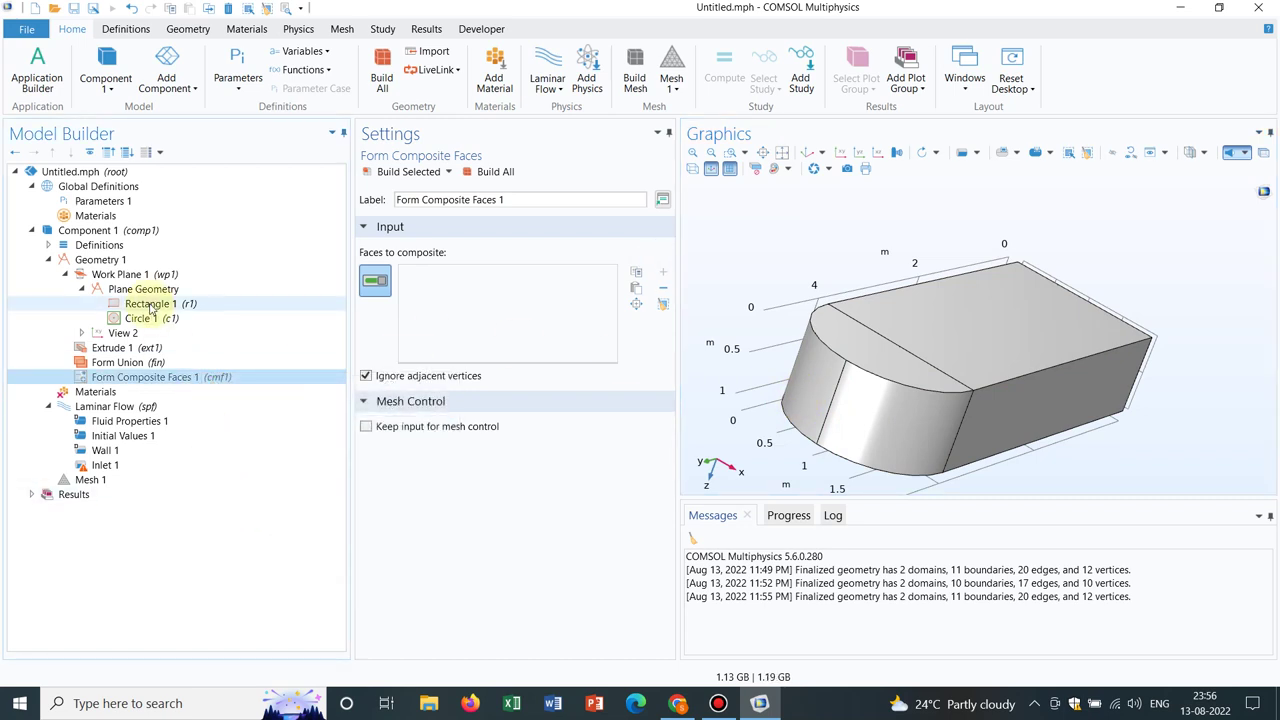
Step: Merge the half circle's two arc edges, 8 and 15, with a Form Composite Edges operation and build all objects
click(117, 262)
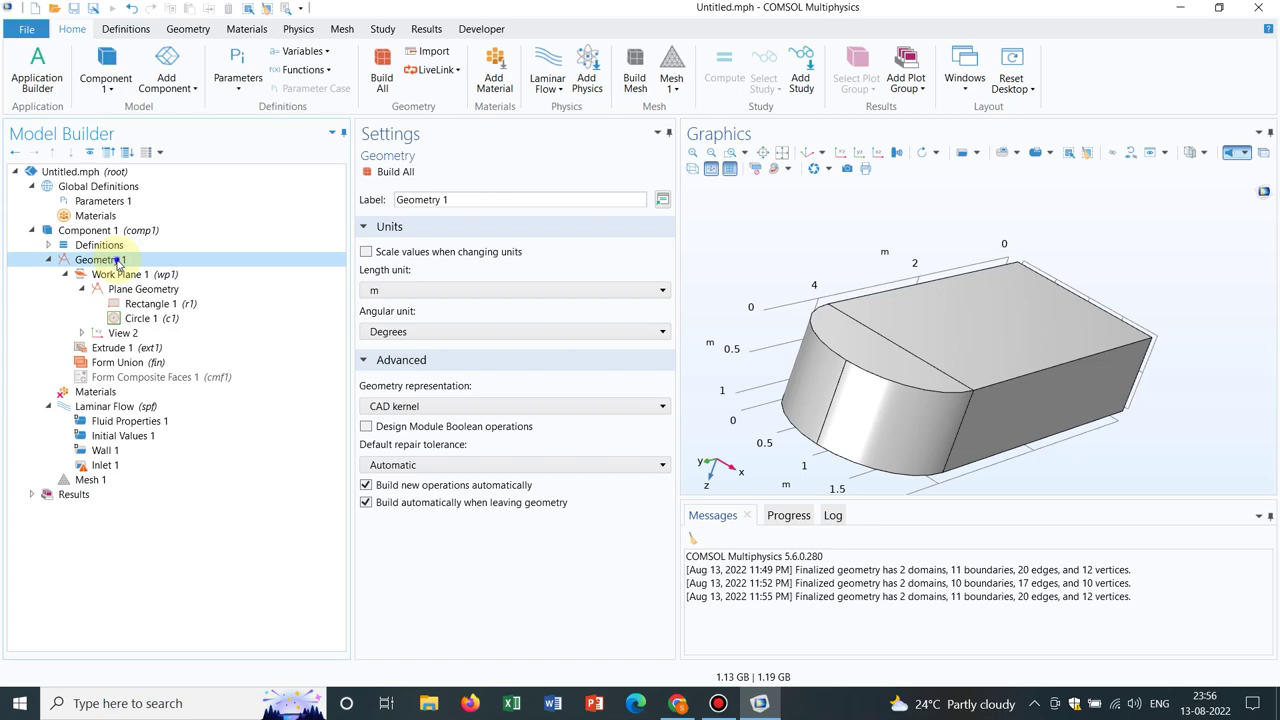
right_click(117, 262)
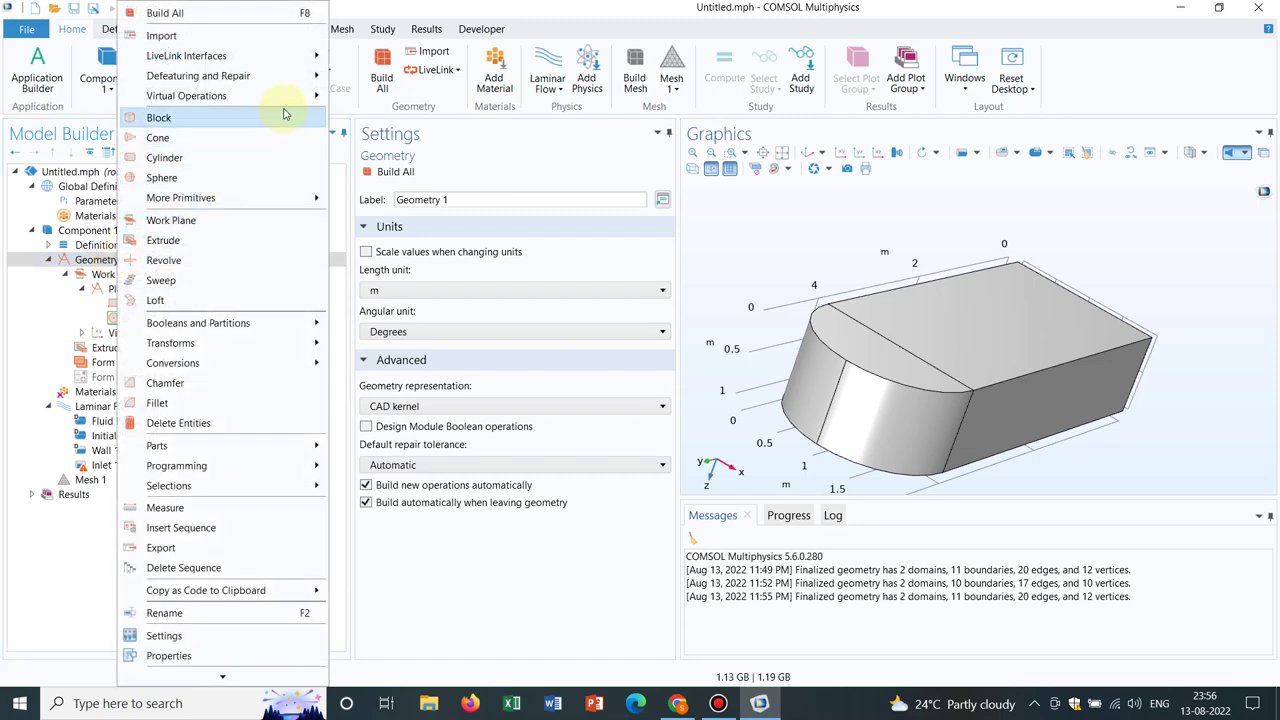
mouse_move(300, 100)
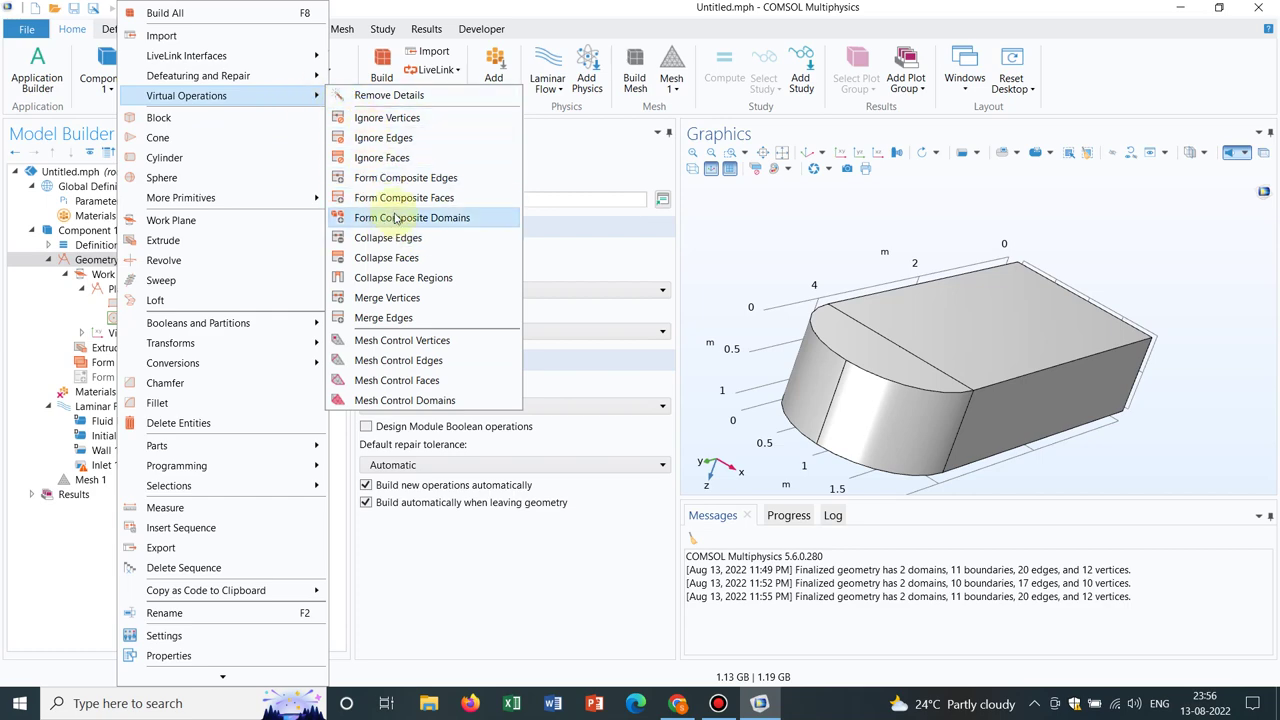
click(405, 178)
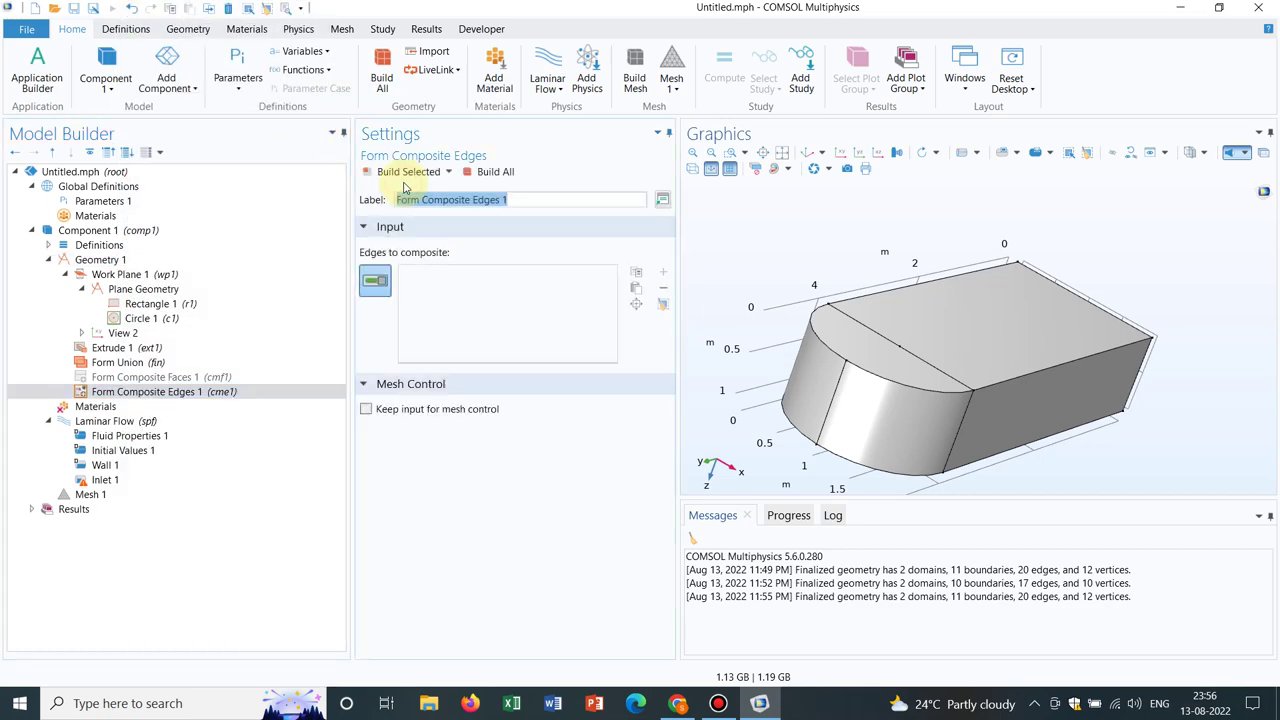
click(822, 347)
click(920, 394)
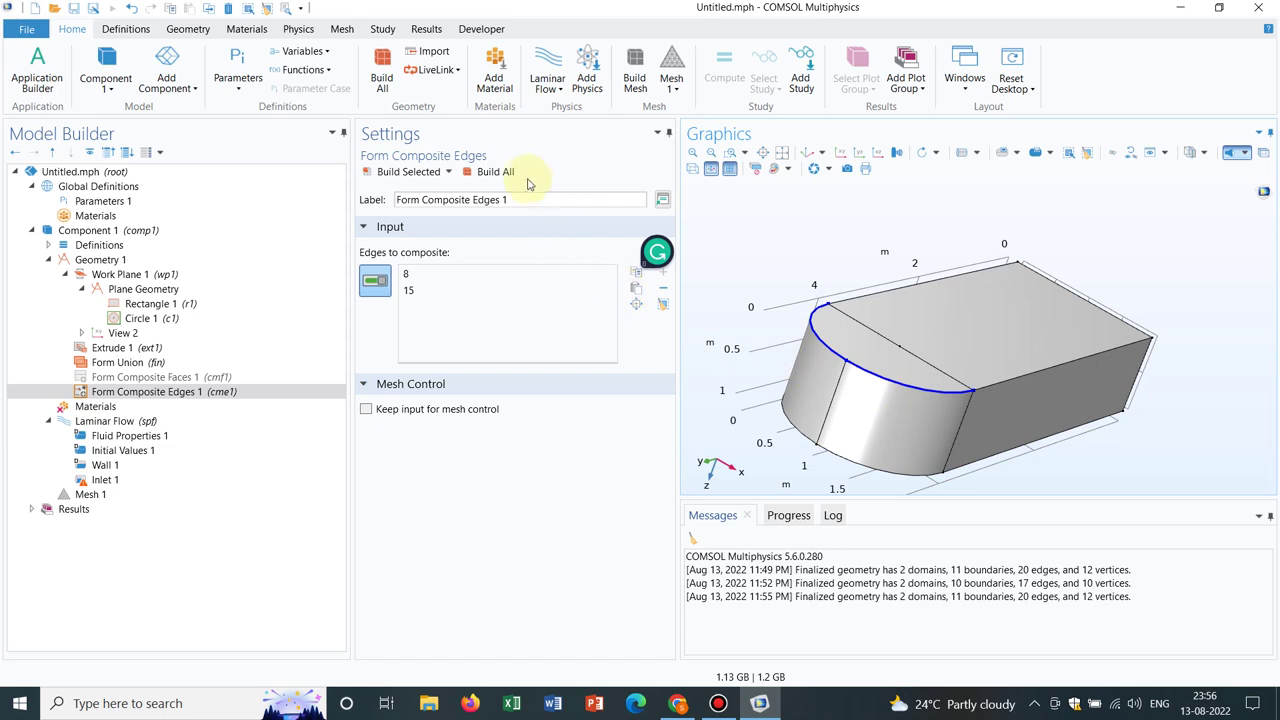
click(496, 172)
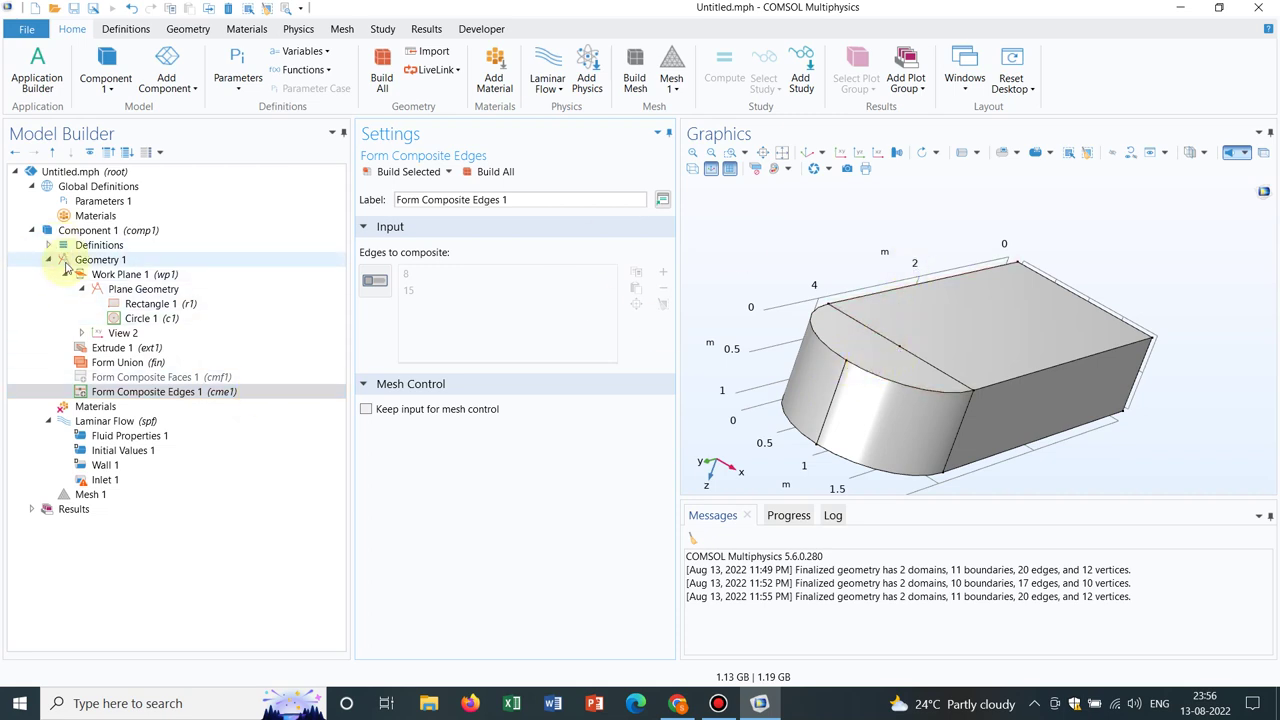
Step: Merge the half cylinder's two curved faces, 6 and 10, with a new Form Composite Faces operation and build all objects
click(109, 260)
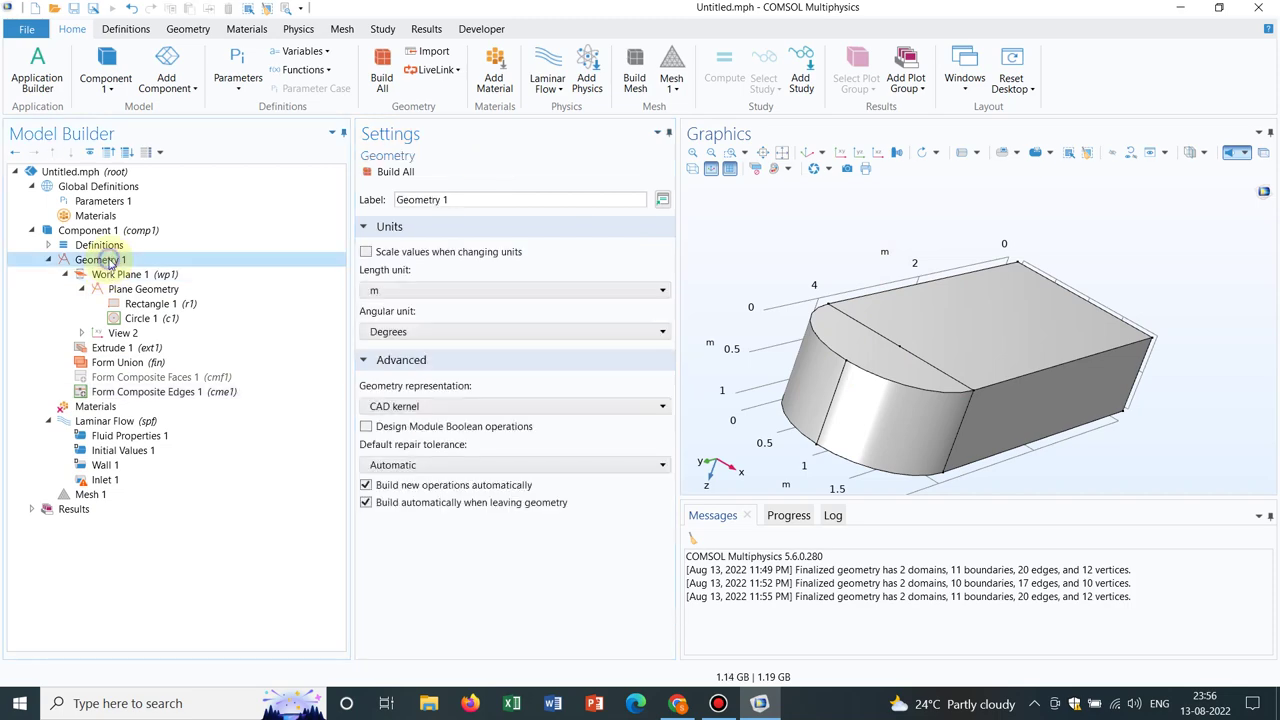
right_click(111, 262)
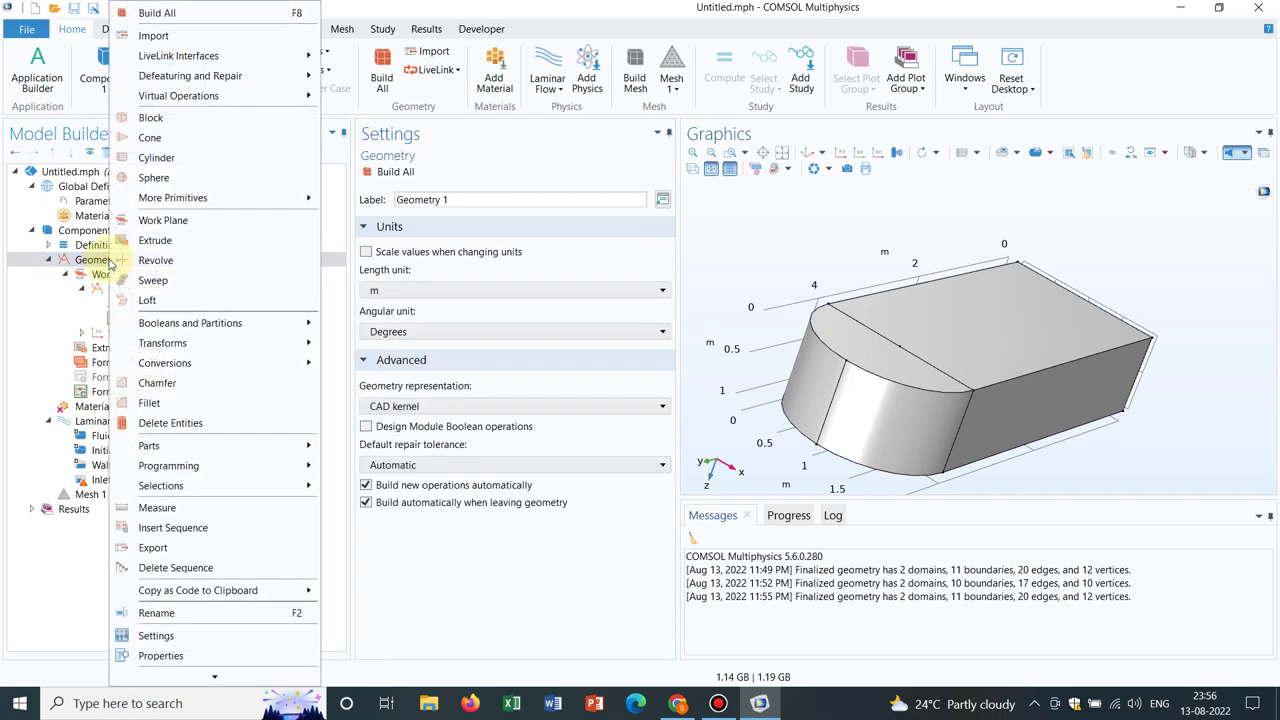
mouse_move(252, 104)
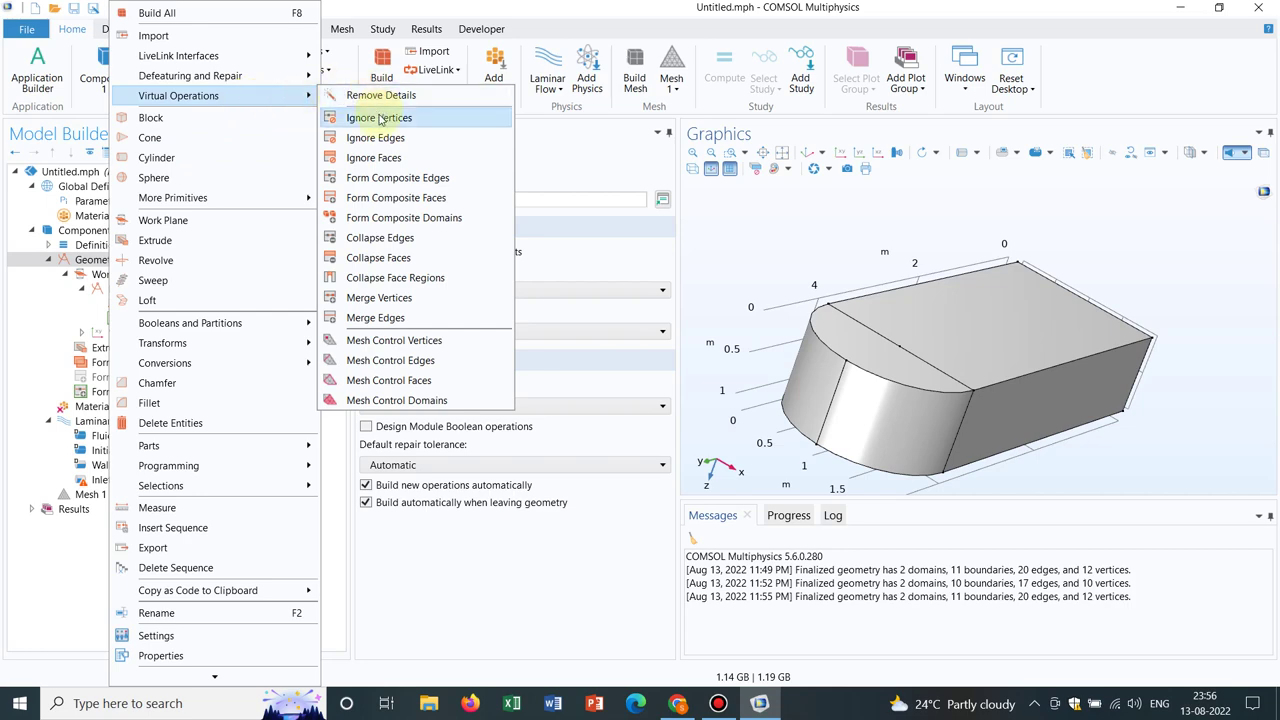
click(391, 205)
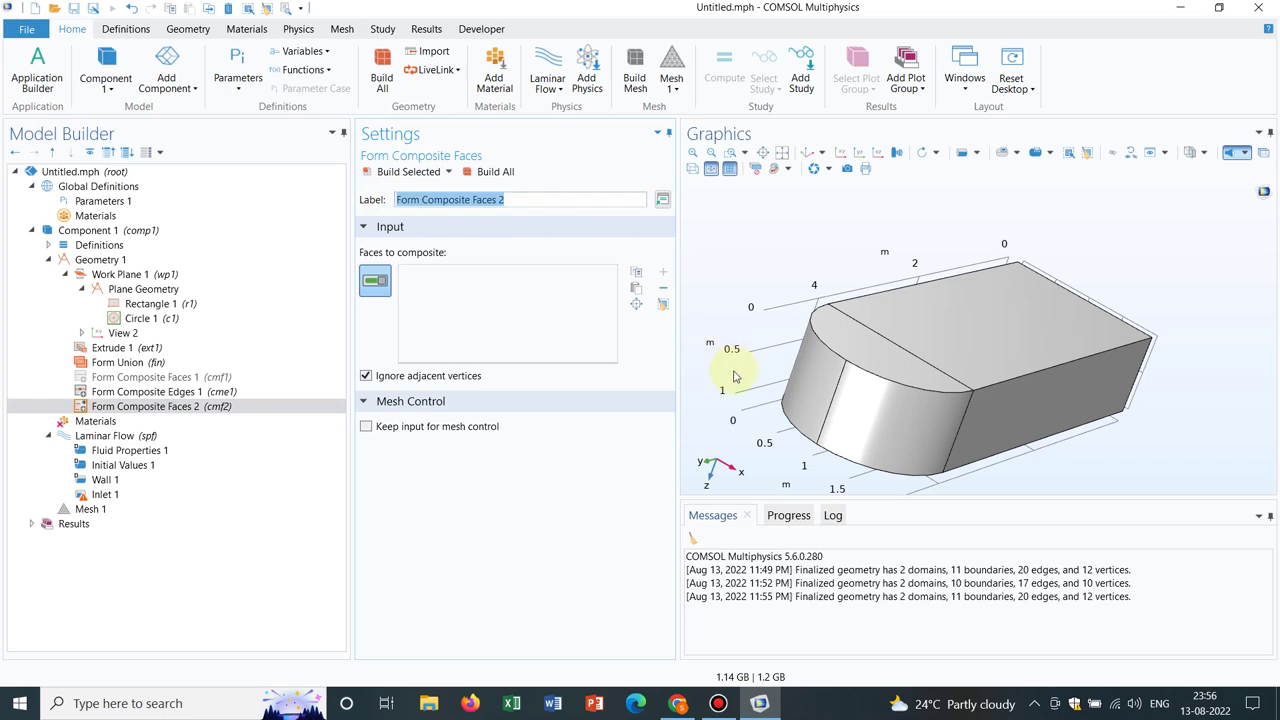
click(822, 383)
click(901, 404)
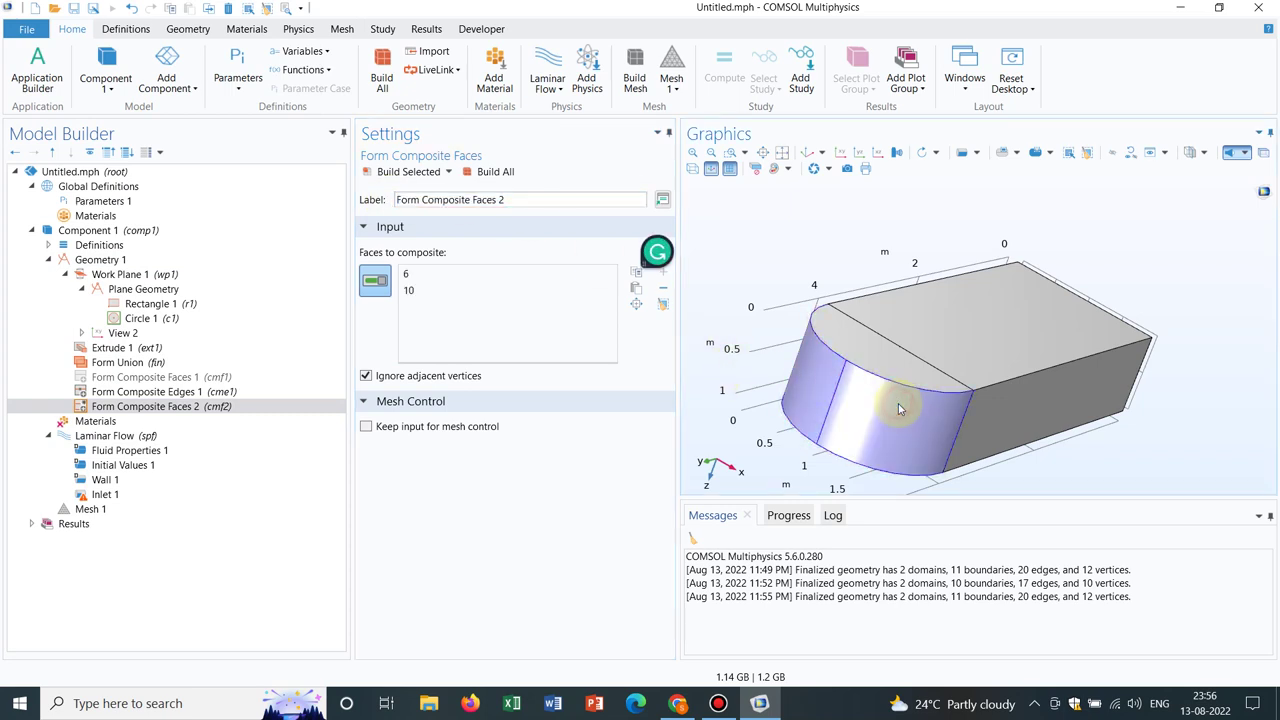
click(474, 180)
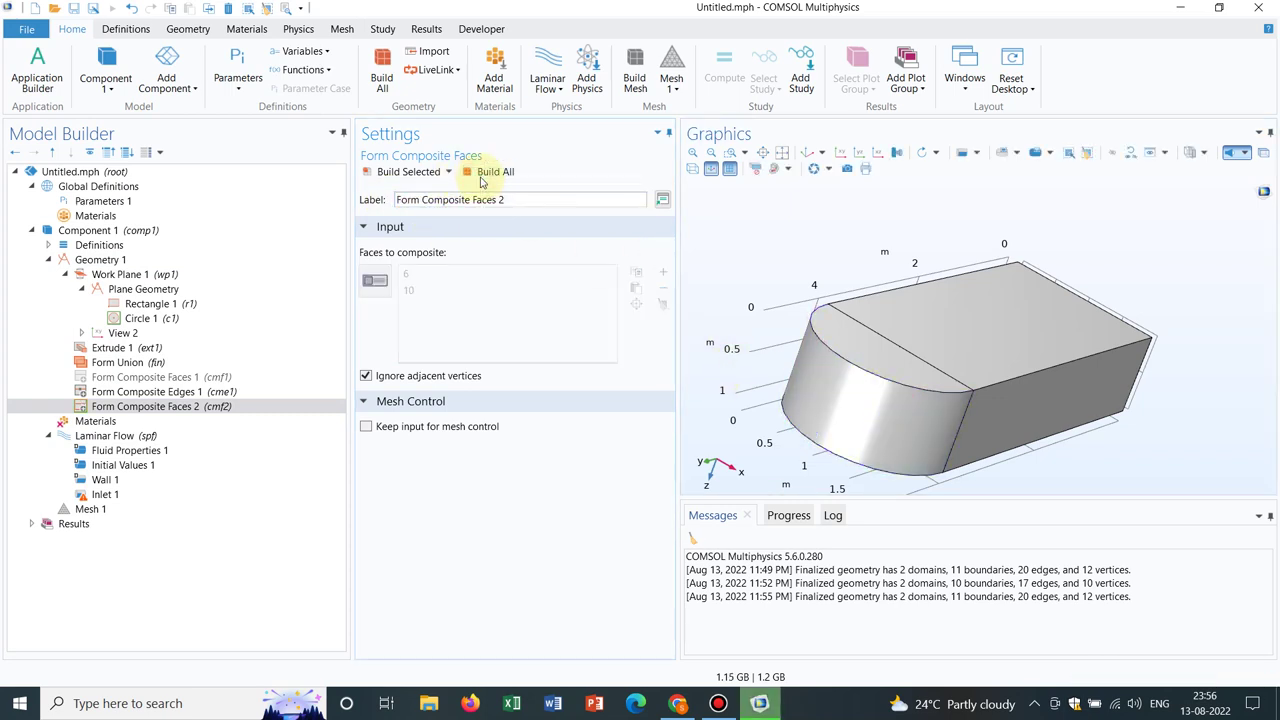
Step: Collapse the flat half-circle face 8 at the rounded end with a Collapse Faces operation and build all objects
drag(840, 409, 821, 284)
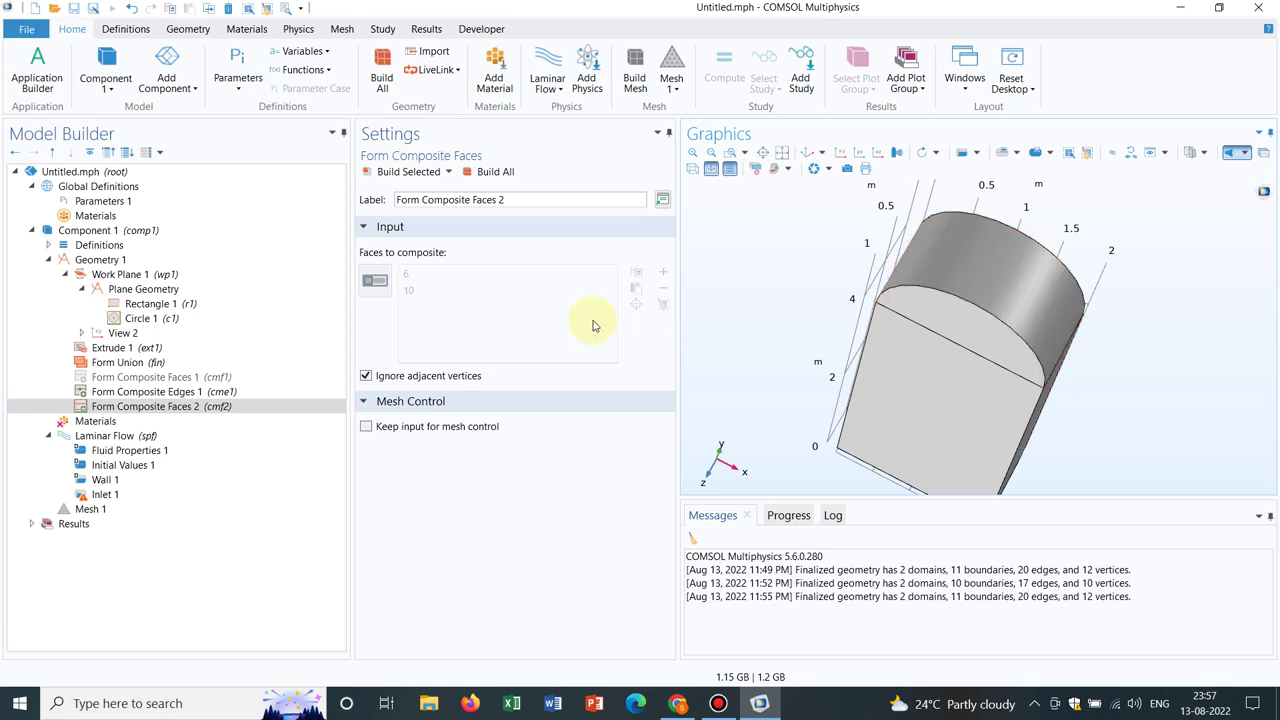
click(122, 260)
right_click(122, 262)
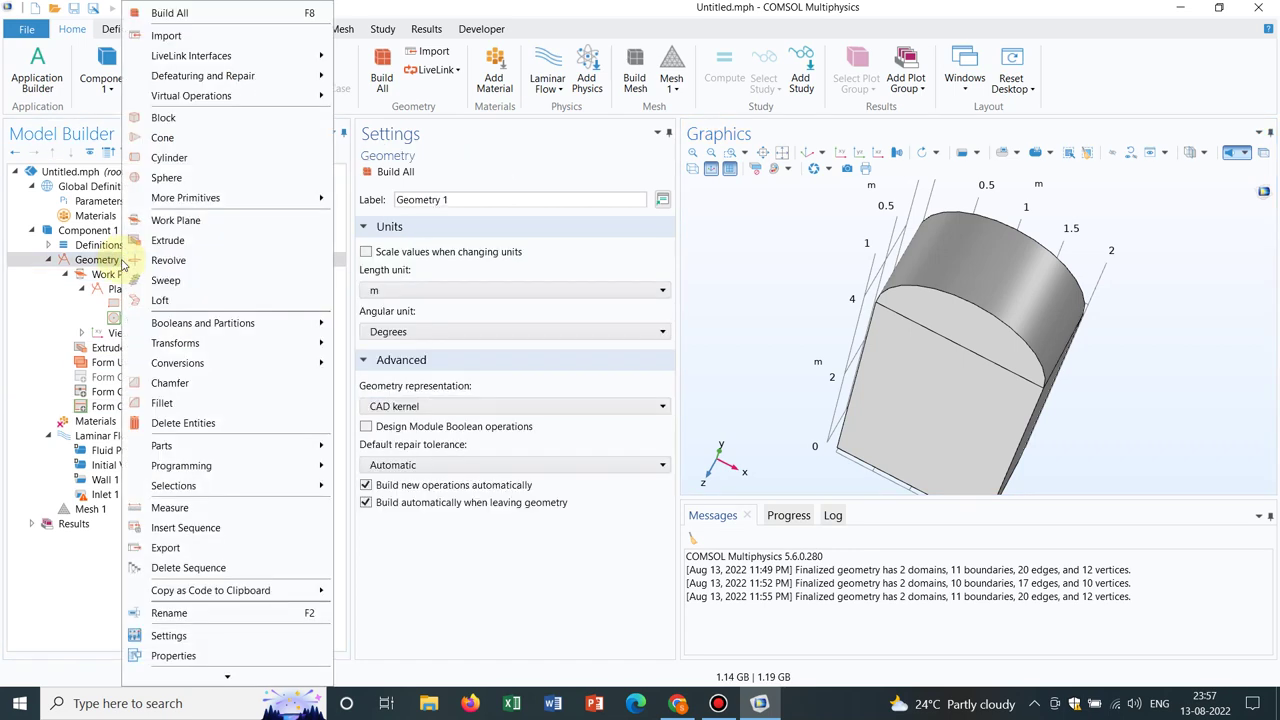
mouse_move(290, 96)
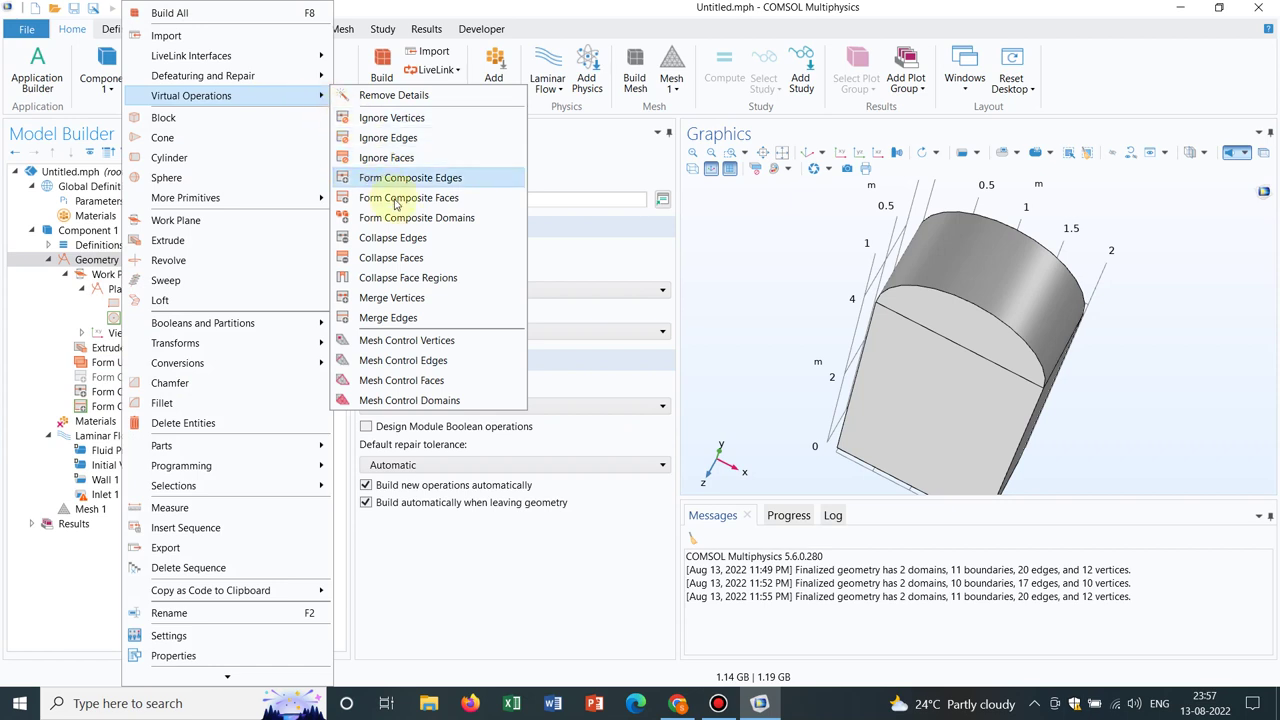
click(398, 259)
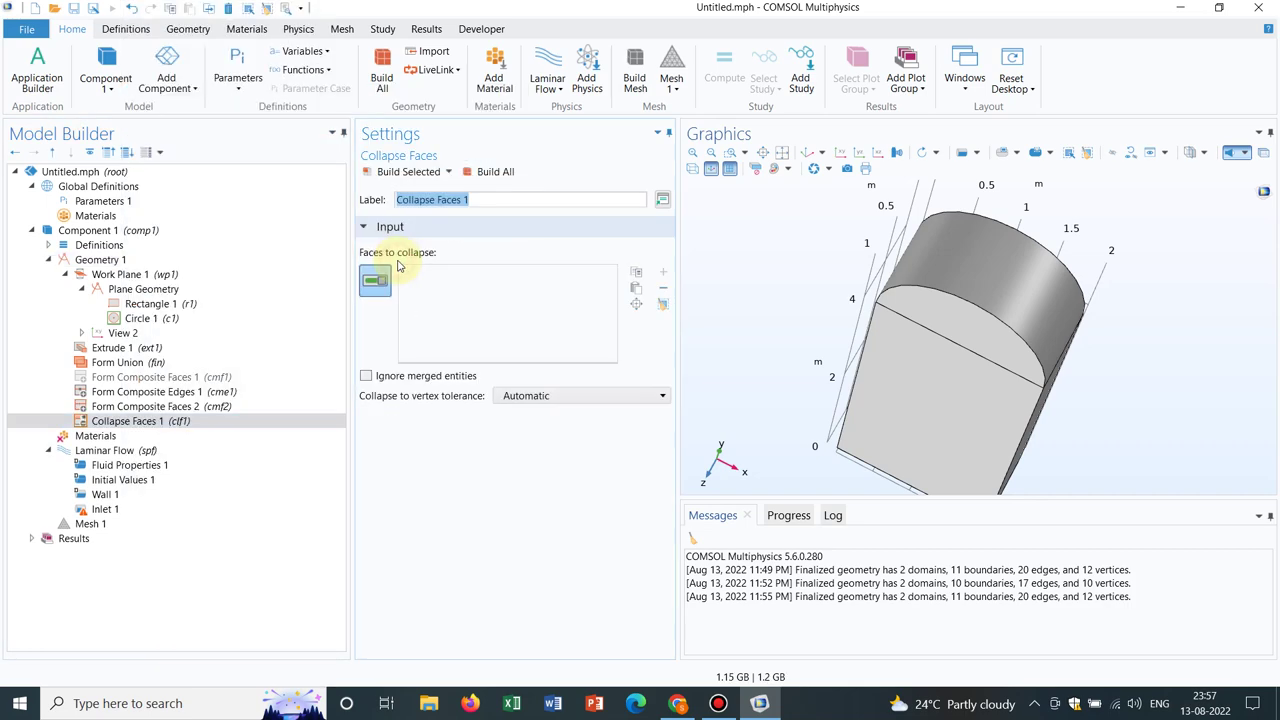
click(950, 310)
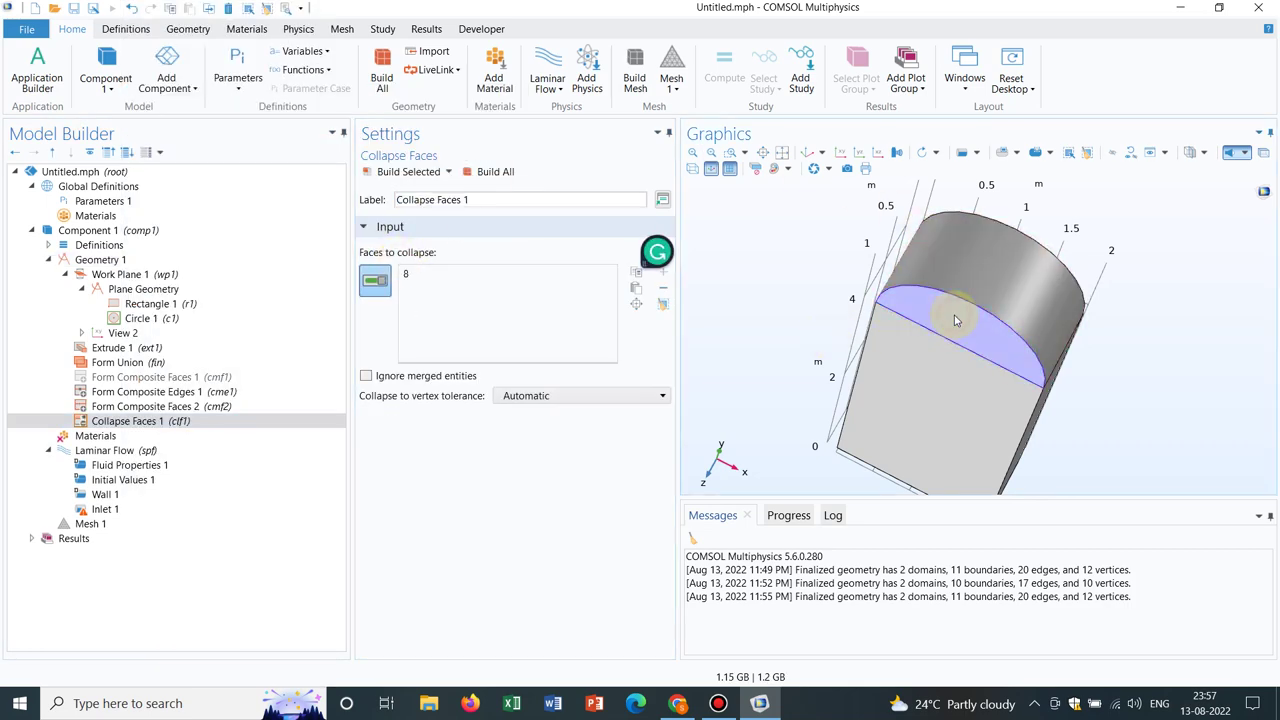
click(495, 172)
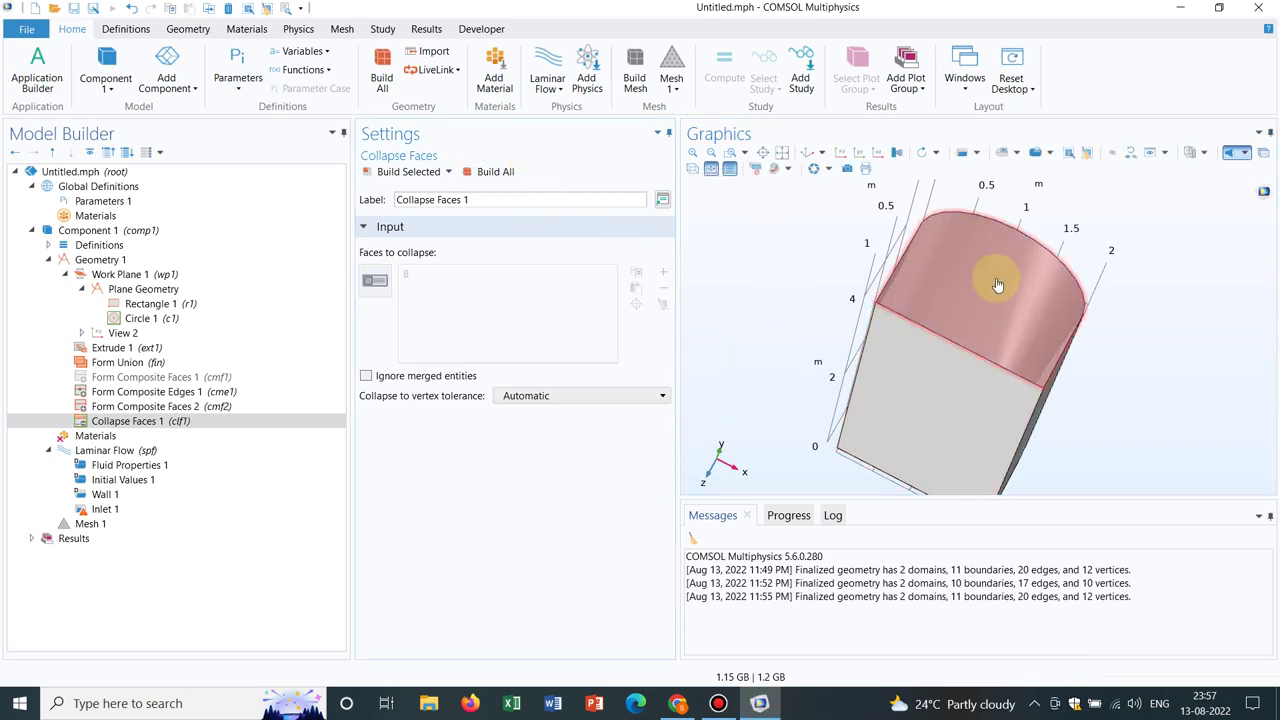
Step: Inspect the collapsed end, disable the Collapse Faces 1 operation, and rebuild all objects
drag(991, 286, 953, 340)
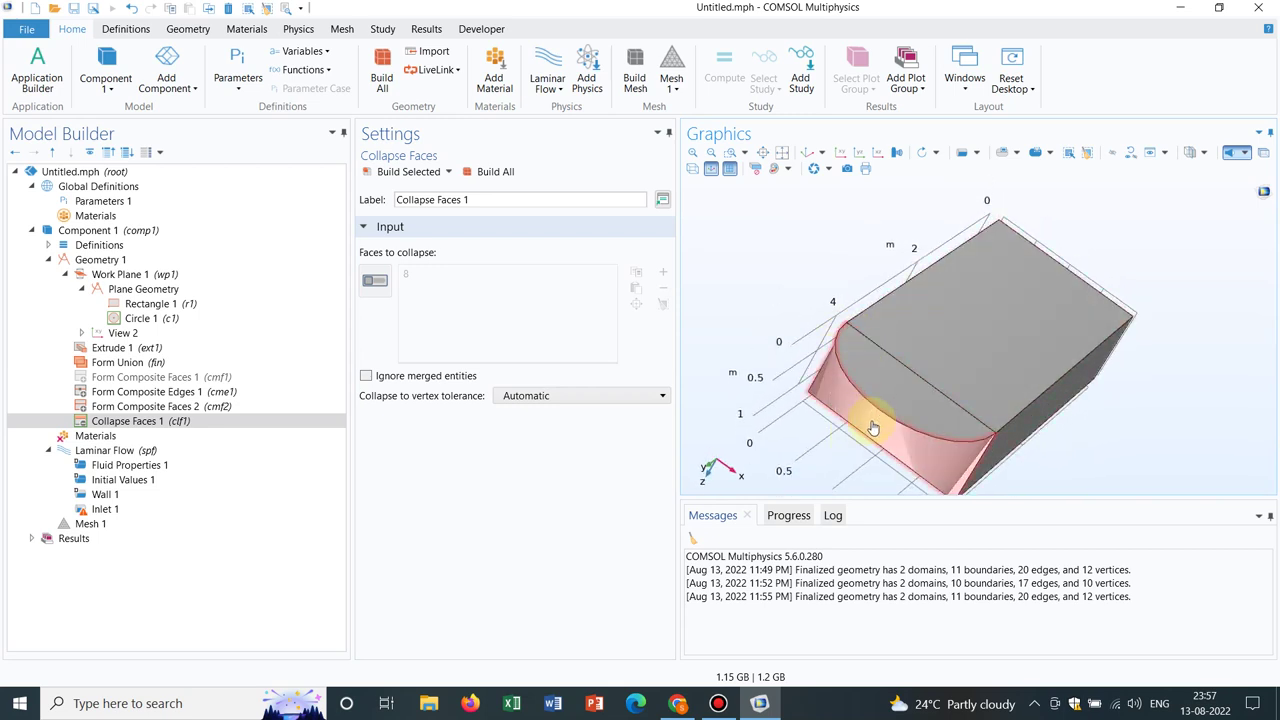
drag(871, 425, 915, 349)
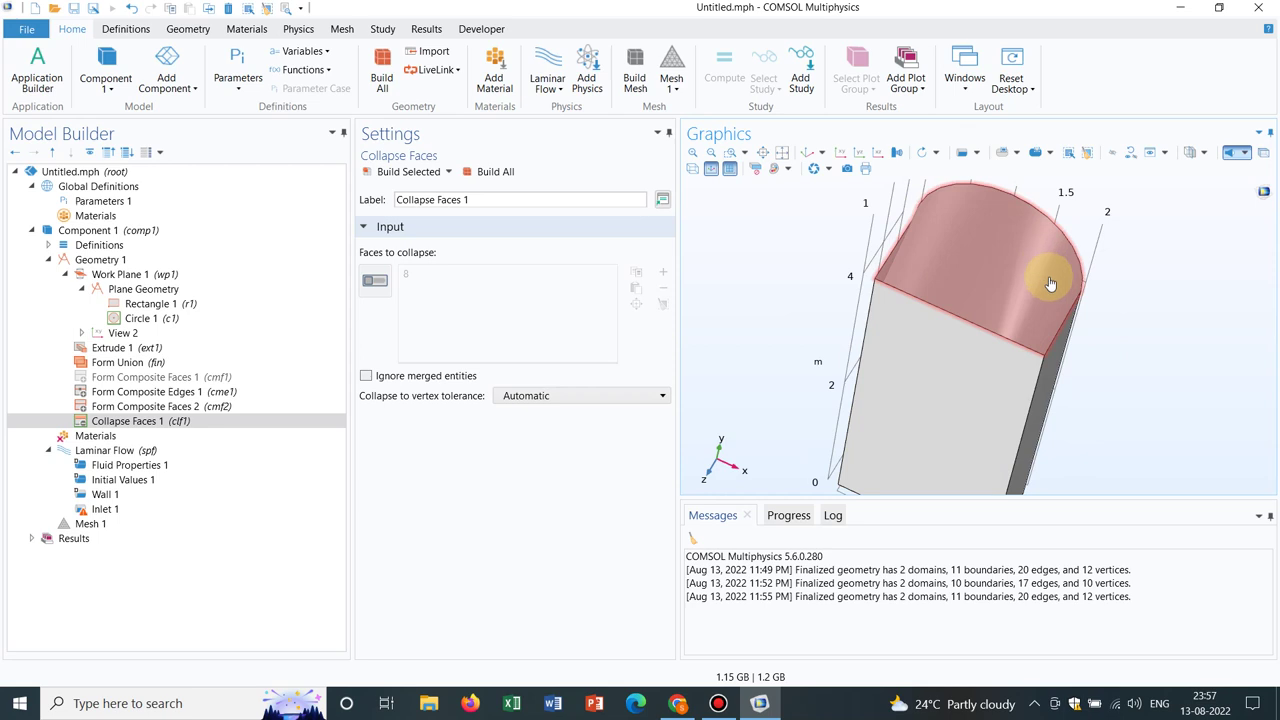
right_click(247, 422)
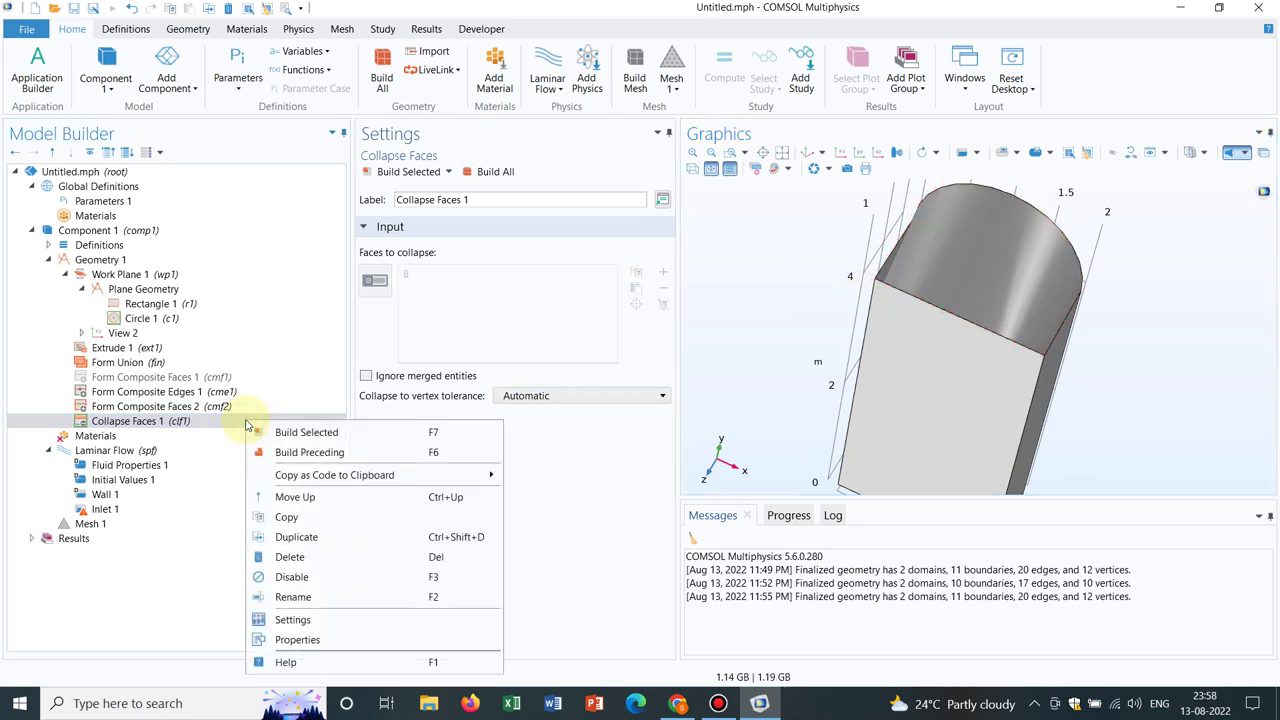
click(300, 577)
click(488, 171)
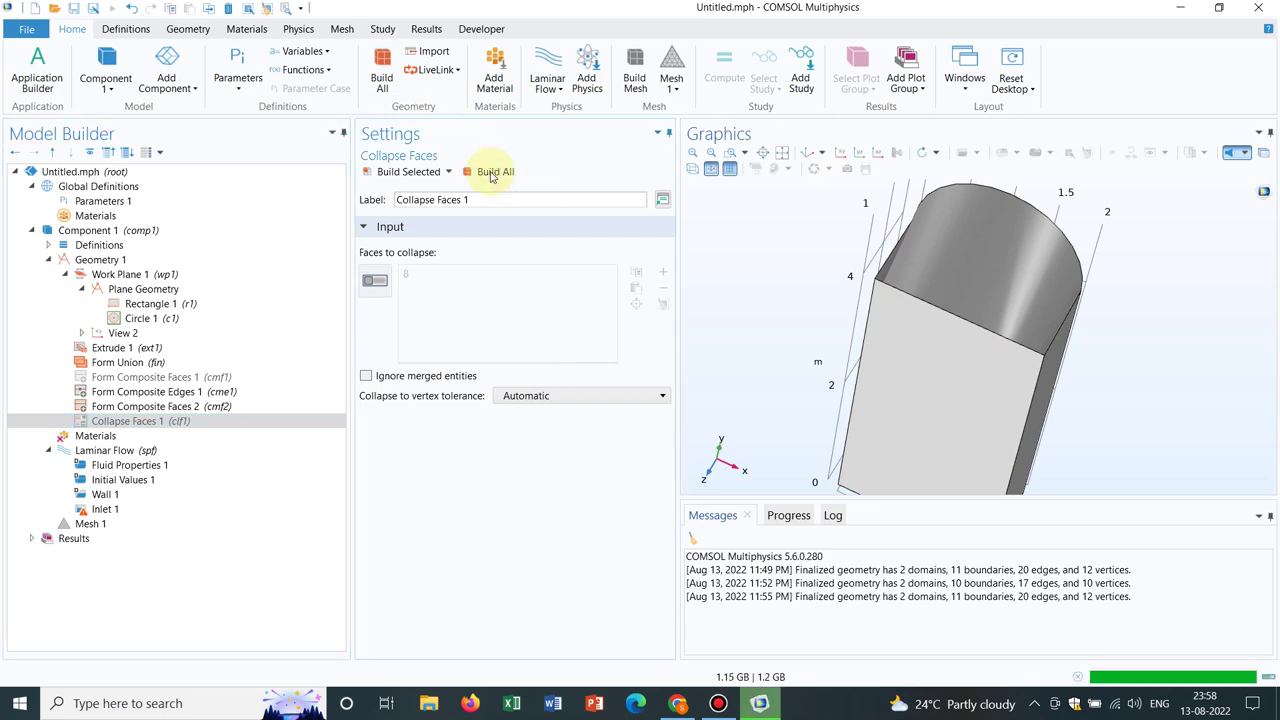
Step: Re-enable the Collapse Faces 1 operation, rebuild all objects, and check the half-circle face on the opposite side
click(212, 425)
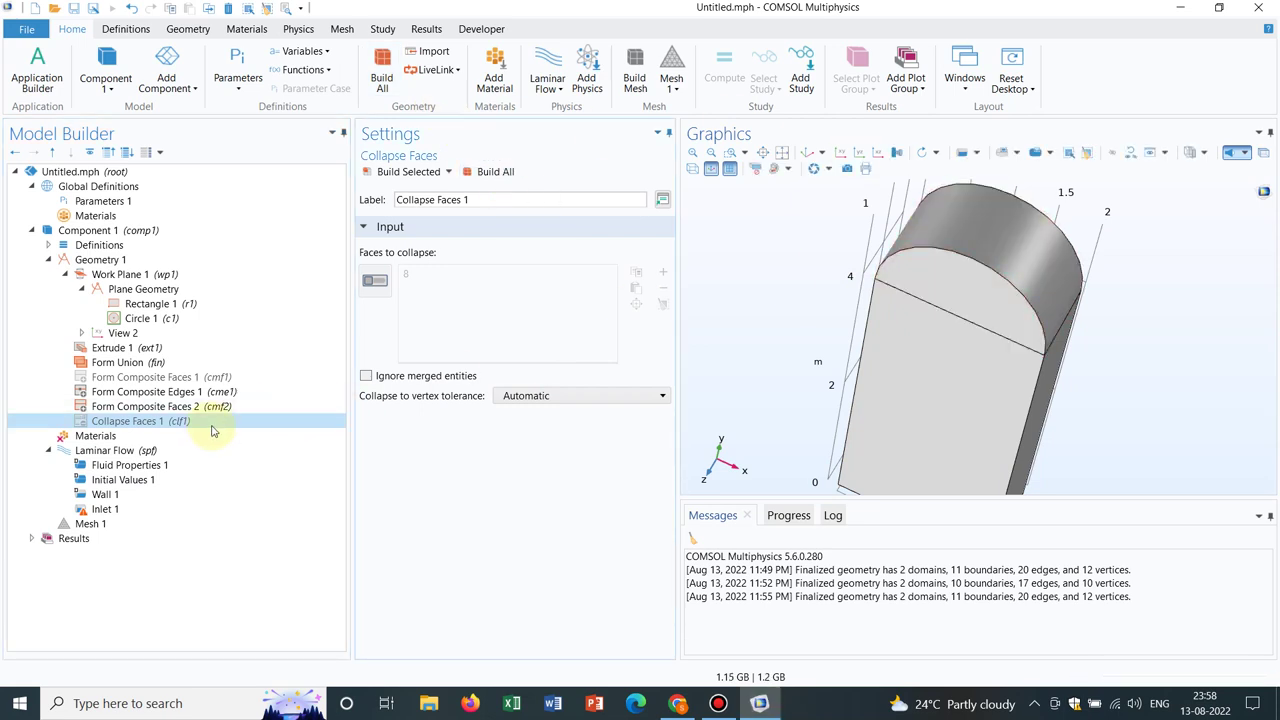
right_click(211, 426)
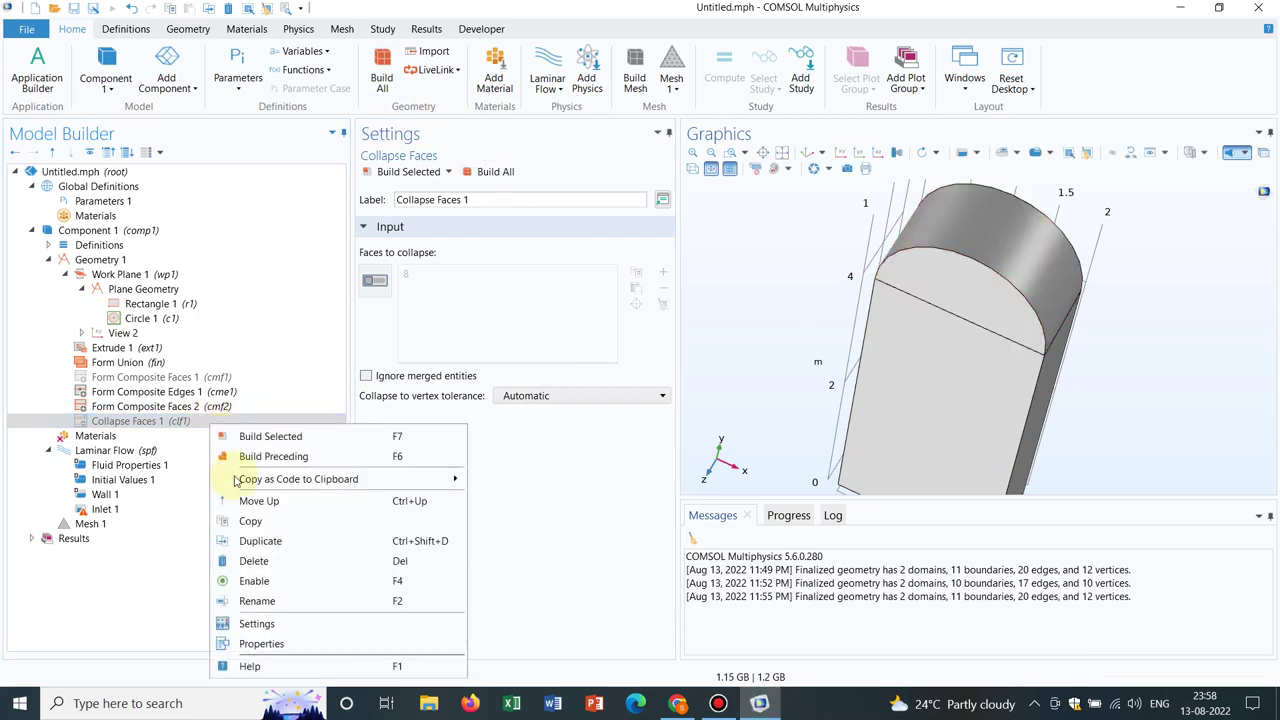
click(255, 580)
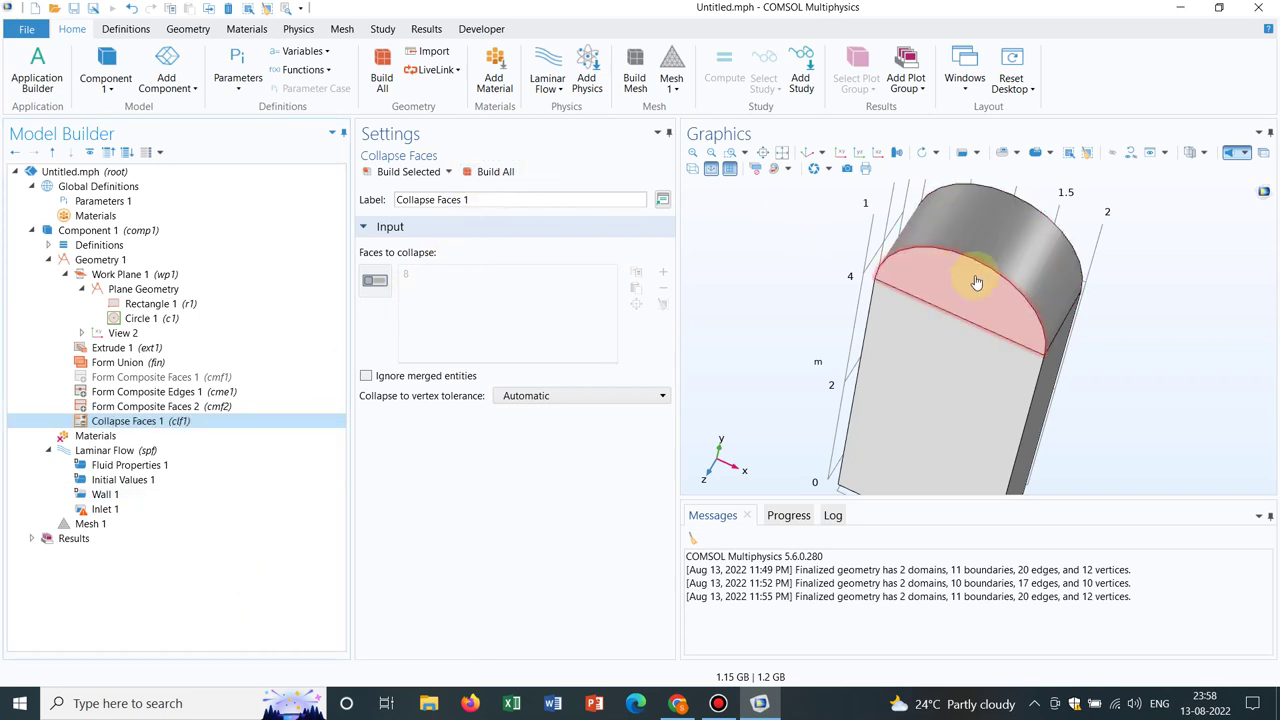
click(487, 172)
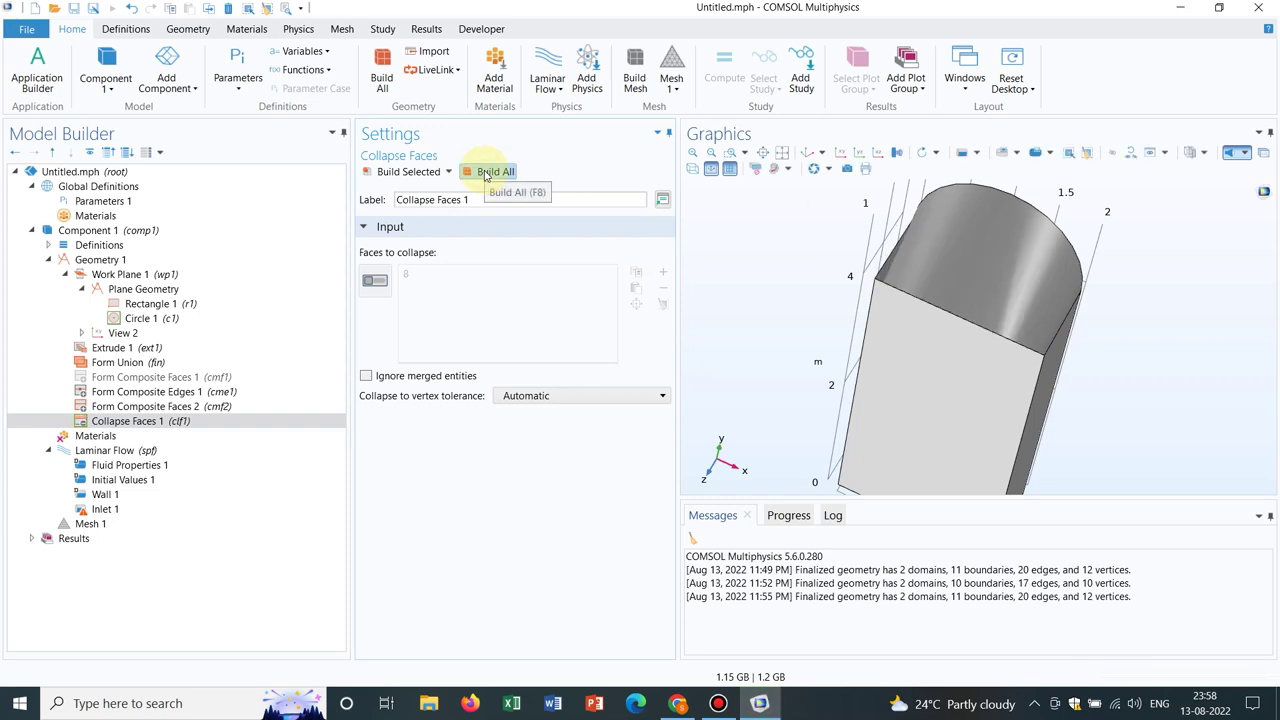
drag(1137, 330, 1035, 371)
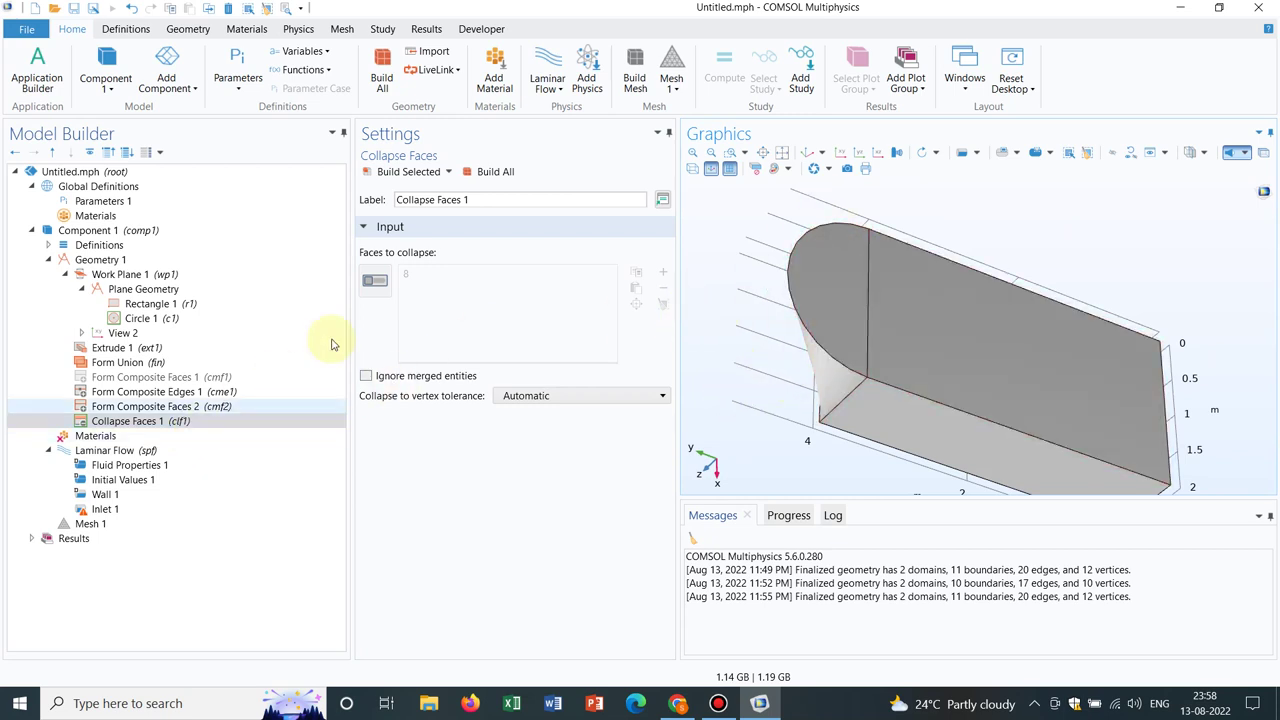
click(843, 277)
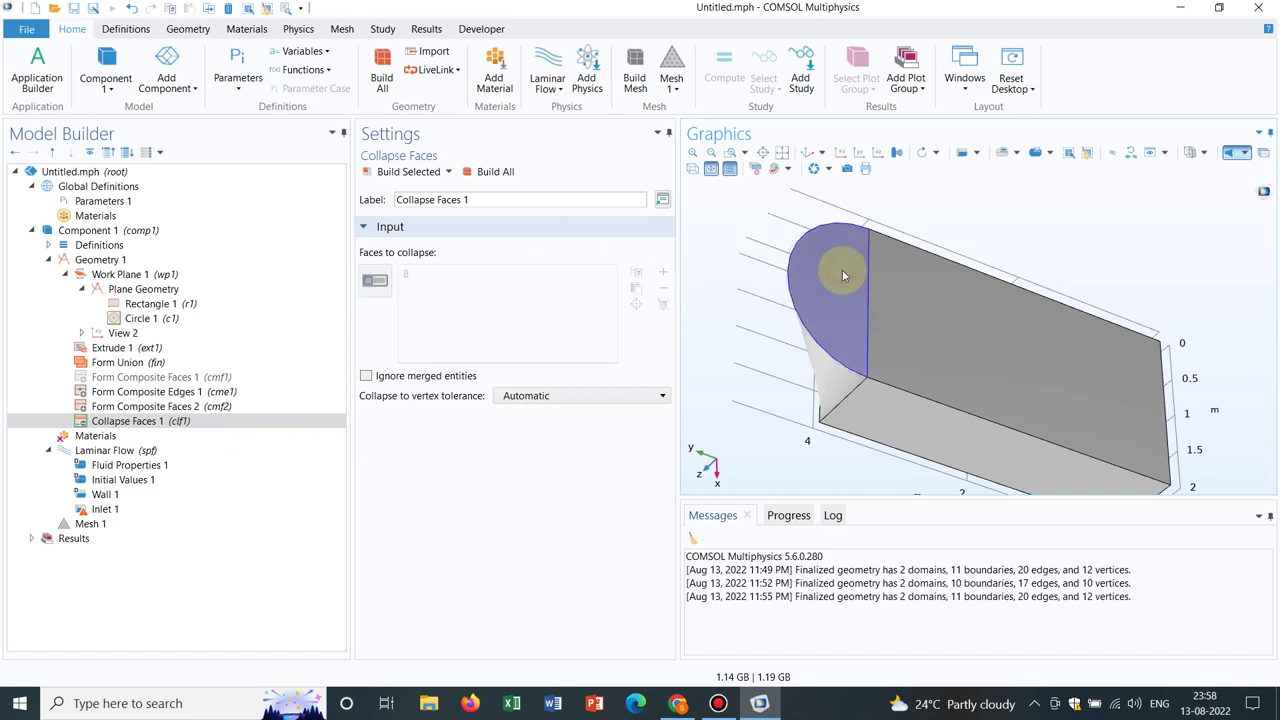
Step: Add the opposite half-circle face 7 to the Collapse Faces 1 selection, build all objects, and inspect the collapsed end
click(375, 283)
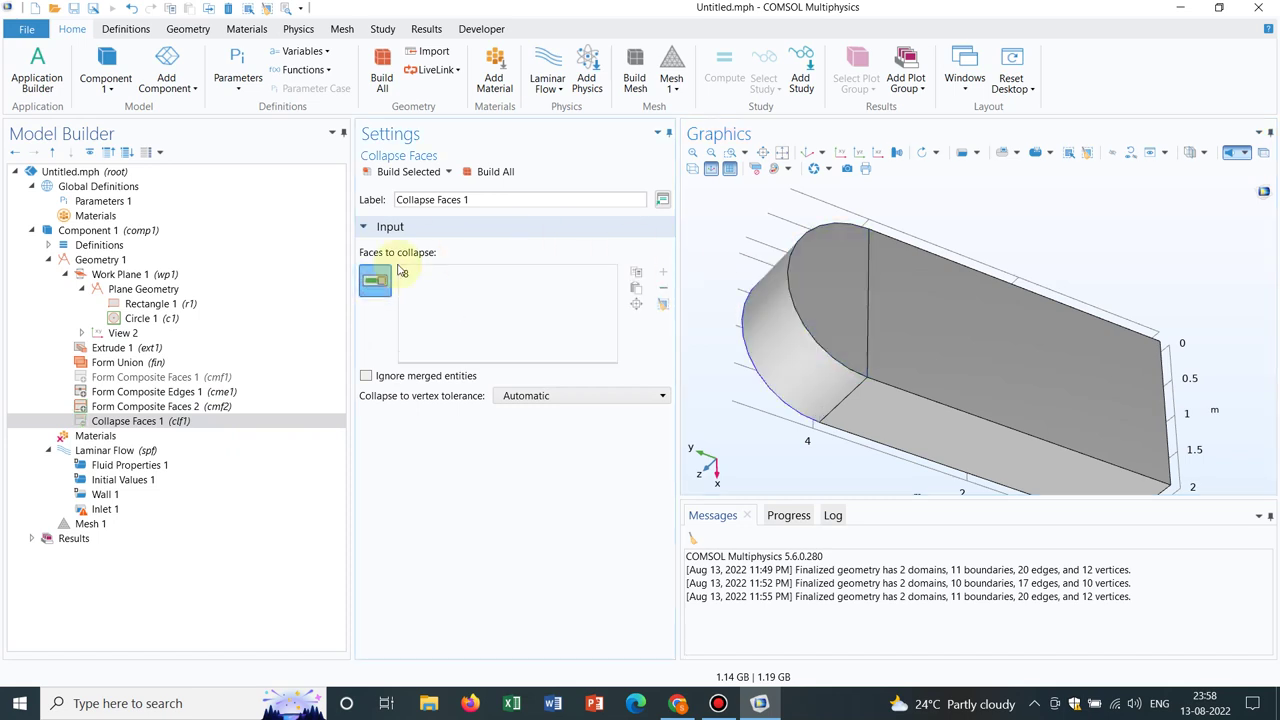
click(818, 283)
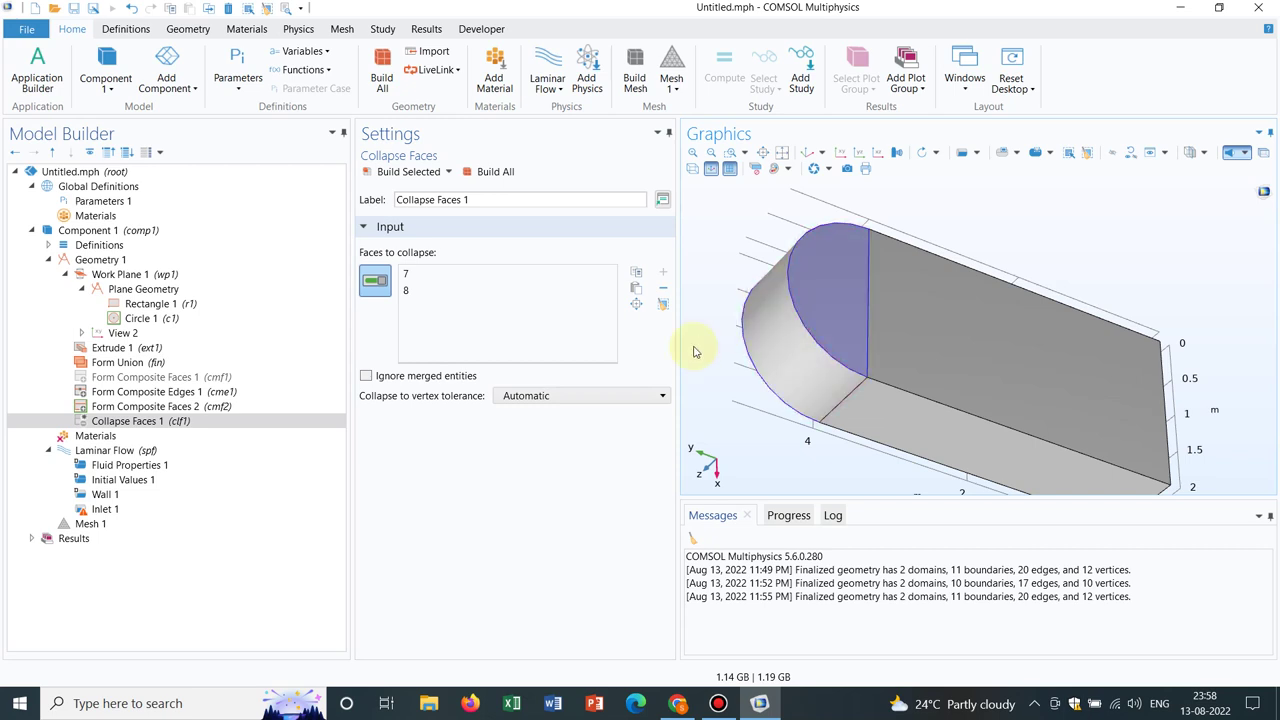
click(494, 172)
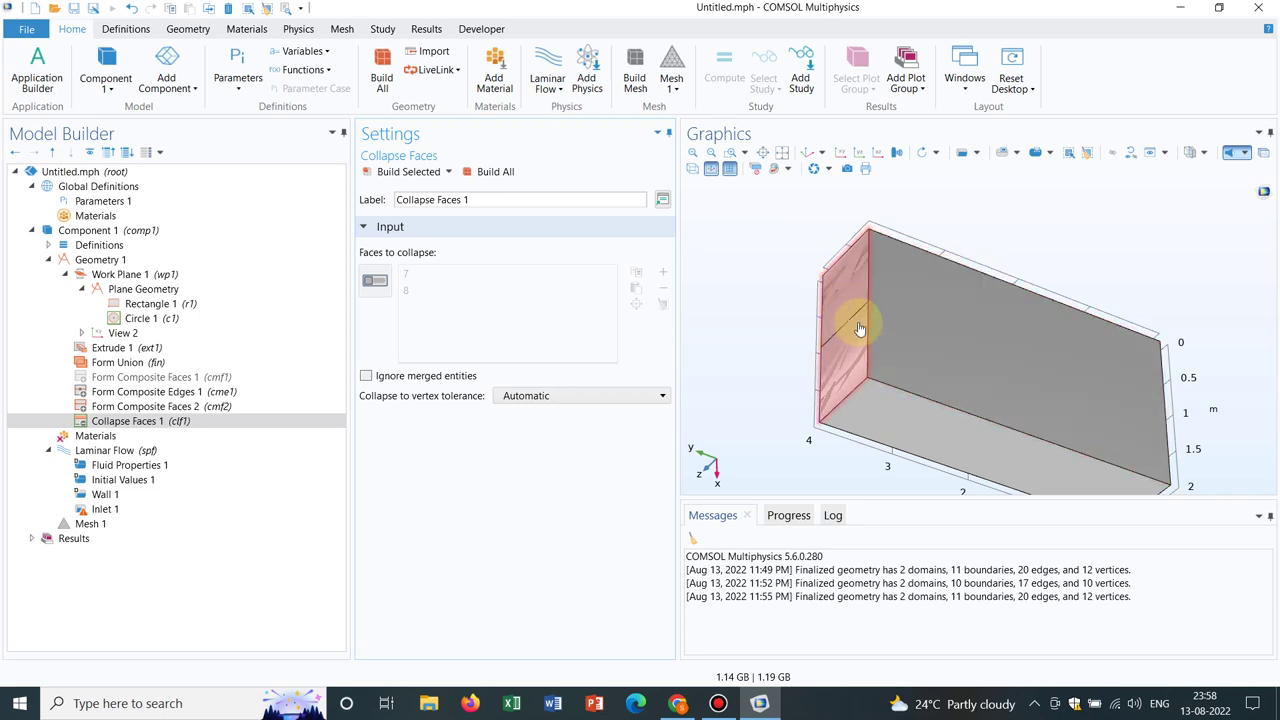
drag(849, 303, 850, 229)
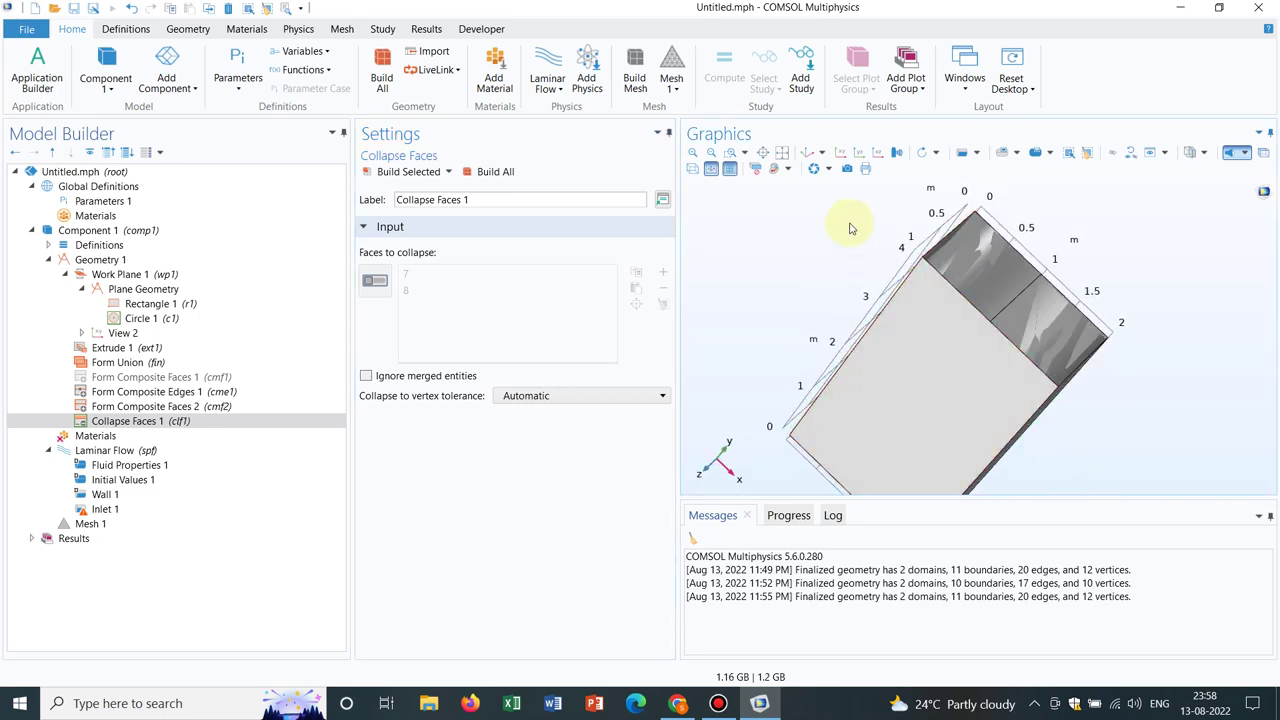
Step: Delete the Collapse Faces 1 operation and rebuild all geometry objects
right_click(233, 421)
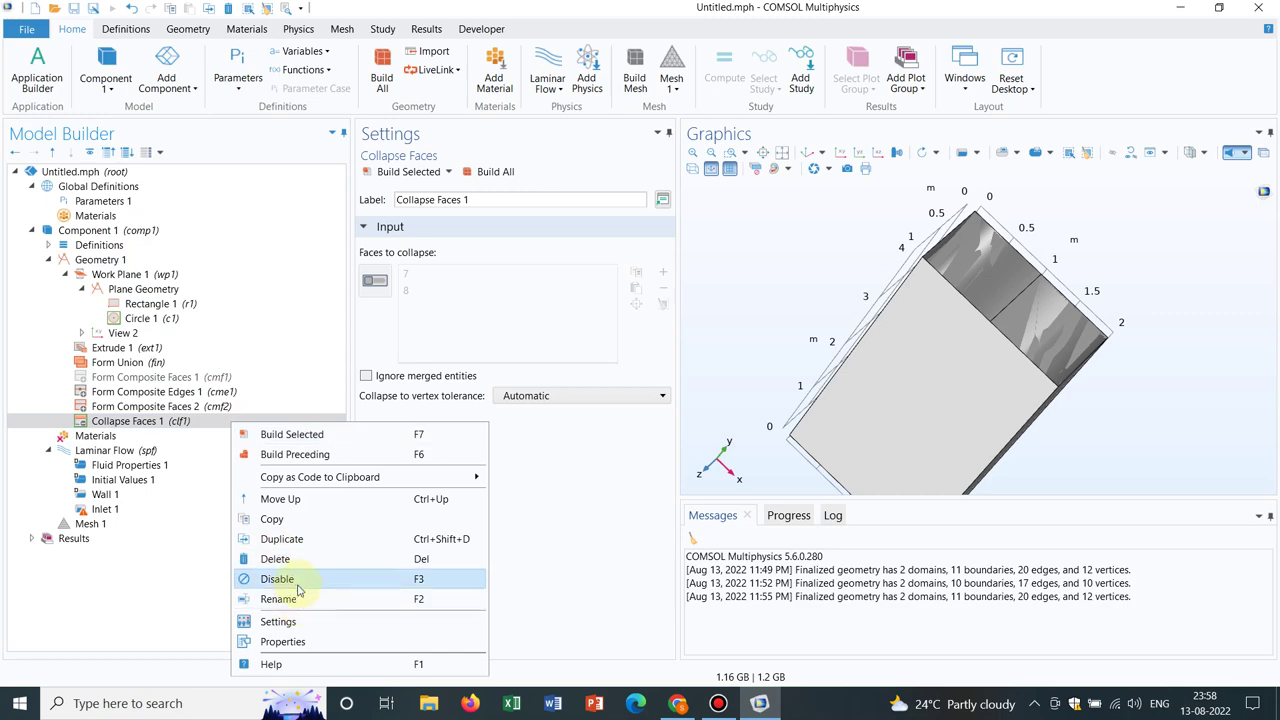
click(292, 559)
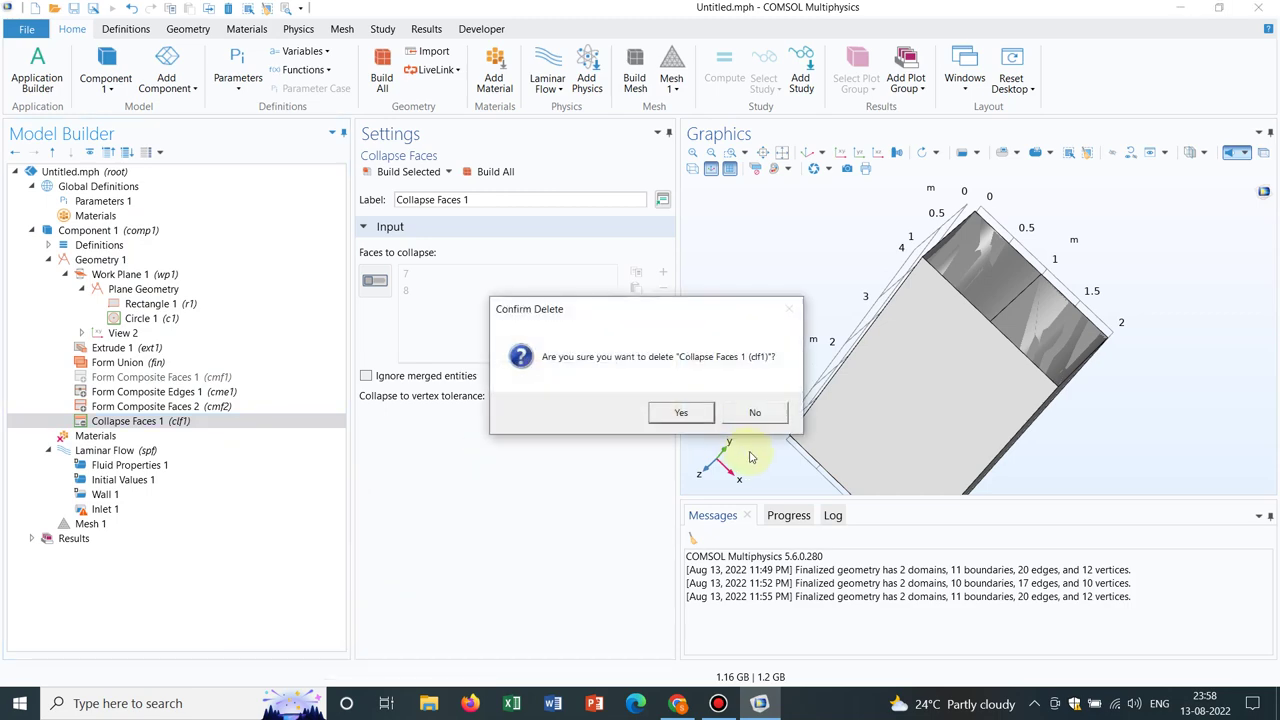
click(681, 413)
click(392, 173)
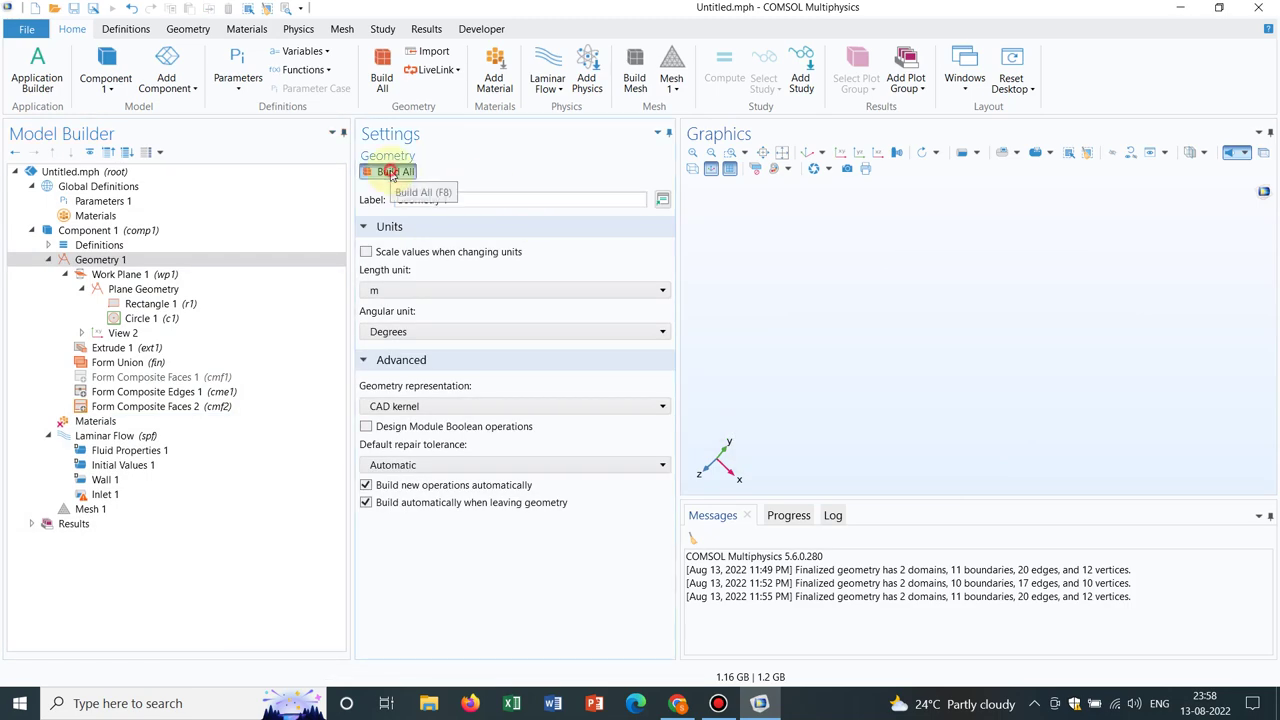
Step: Add a Collapse Edges virtual operation on the half-circle's curved edge 10, build all objects, and inspect the deformed end
right_click(129, 267)
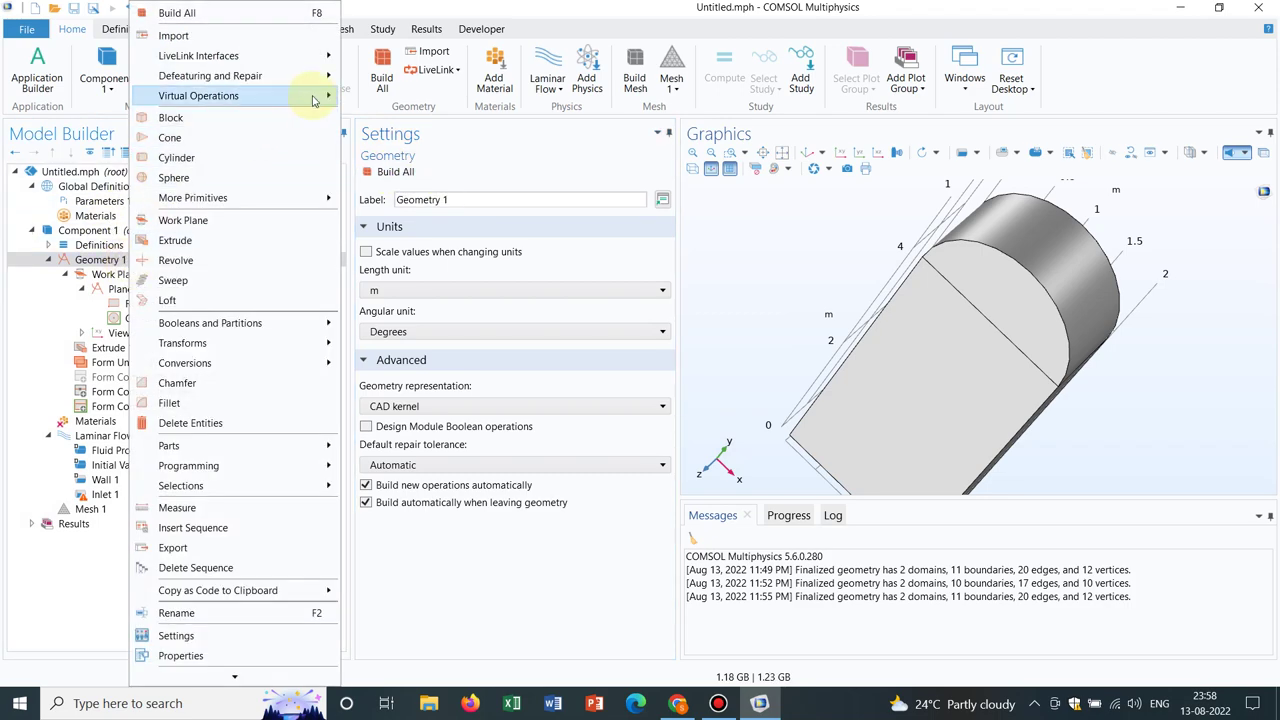
mouse_move(315, 97)
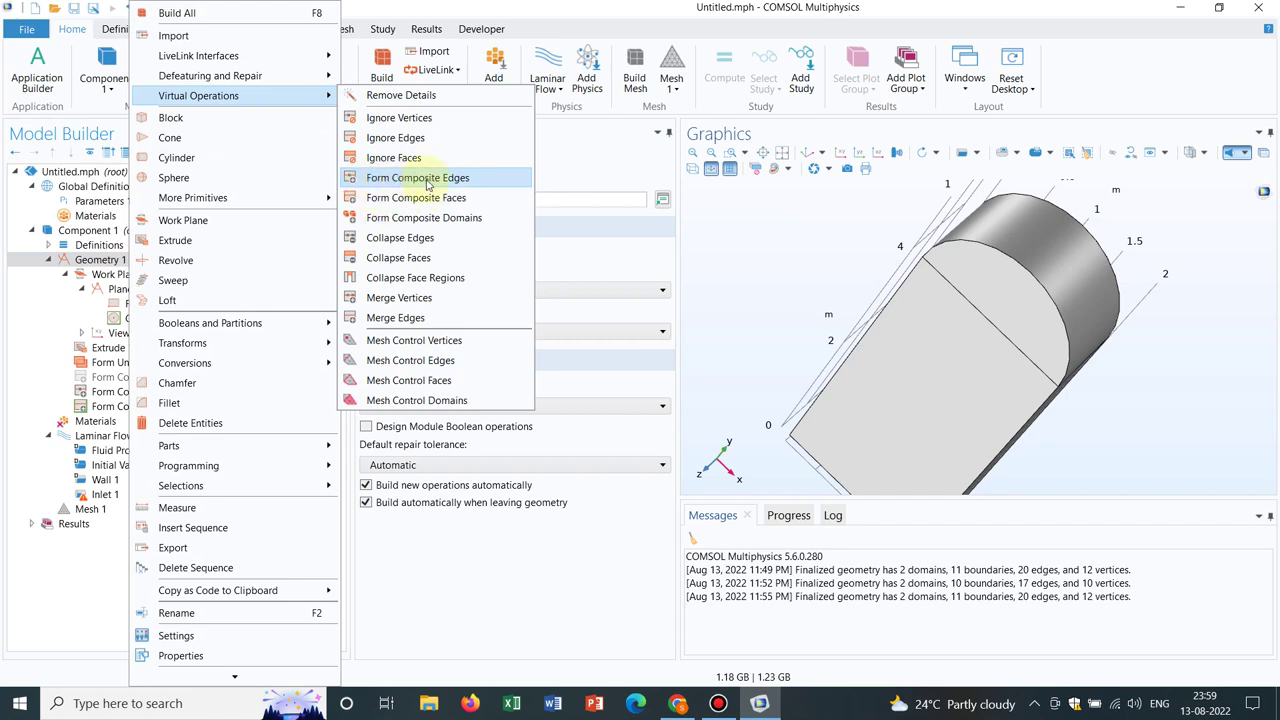
click(428, 247)
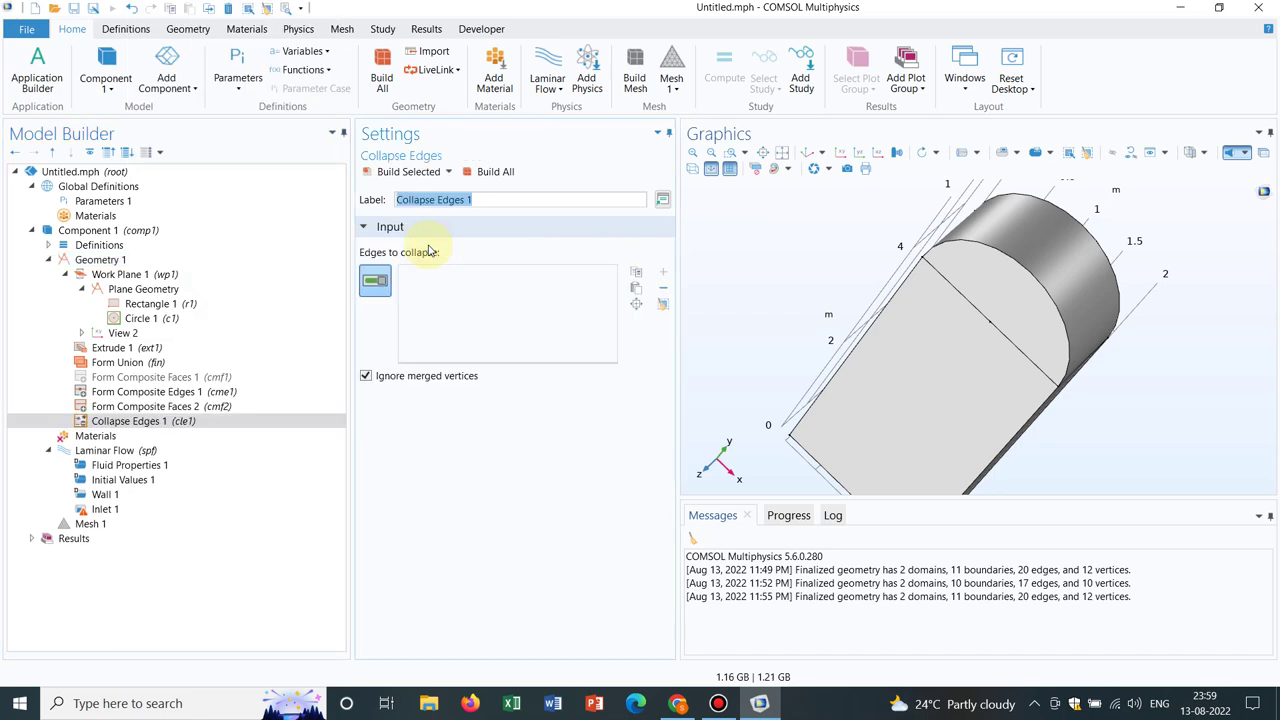
click(1022, 270)
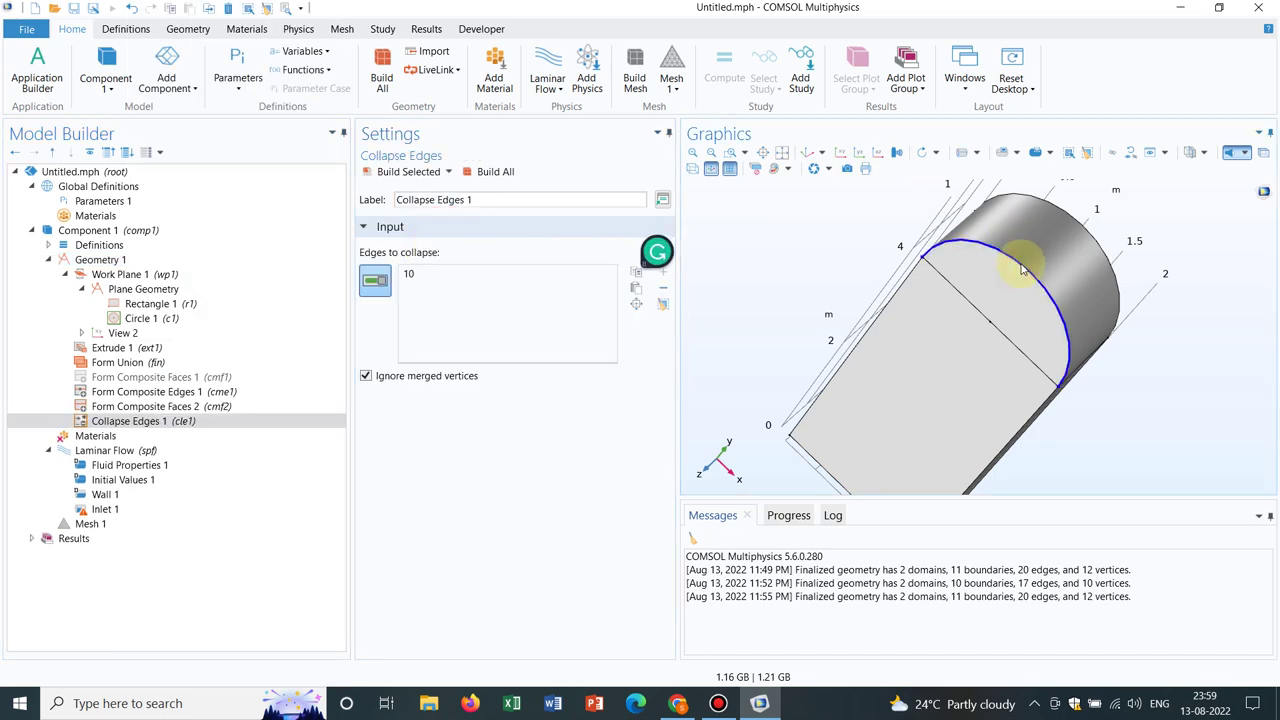
click(495, 172)
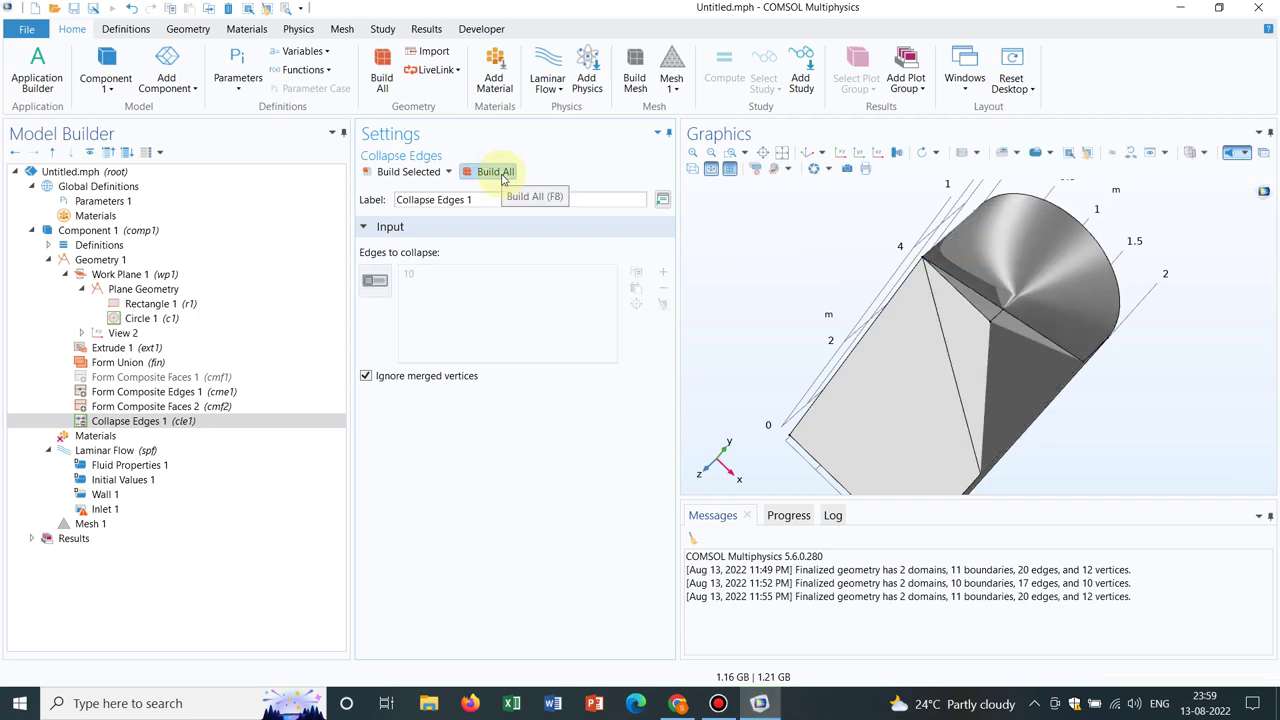
mouse_move(980, 222)
mouse_down()
mouse_move(951, 206)
mouse_move(928, 271)
mouse_move(979, 231)
mouse_move(966, 234)
mouse_move(966, 297)
mouse_move(943, 274)
mouse_move(943, 244)
mouse_move(986, 229)
mouse_move(1000, 286)
mouse_move(980, 337)
mouse_move(966, 246)
mouse_move(981, 237)
mouse_up()
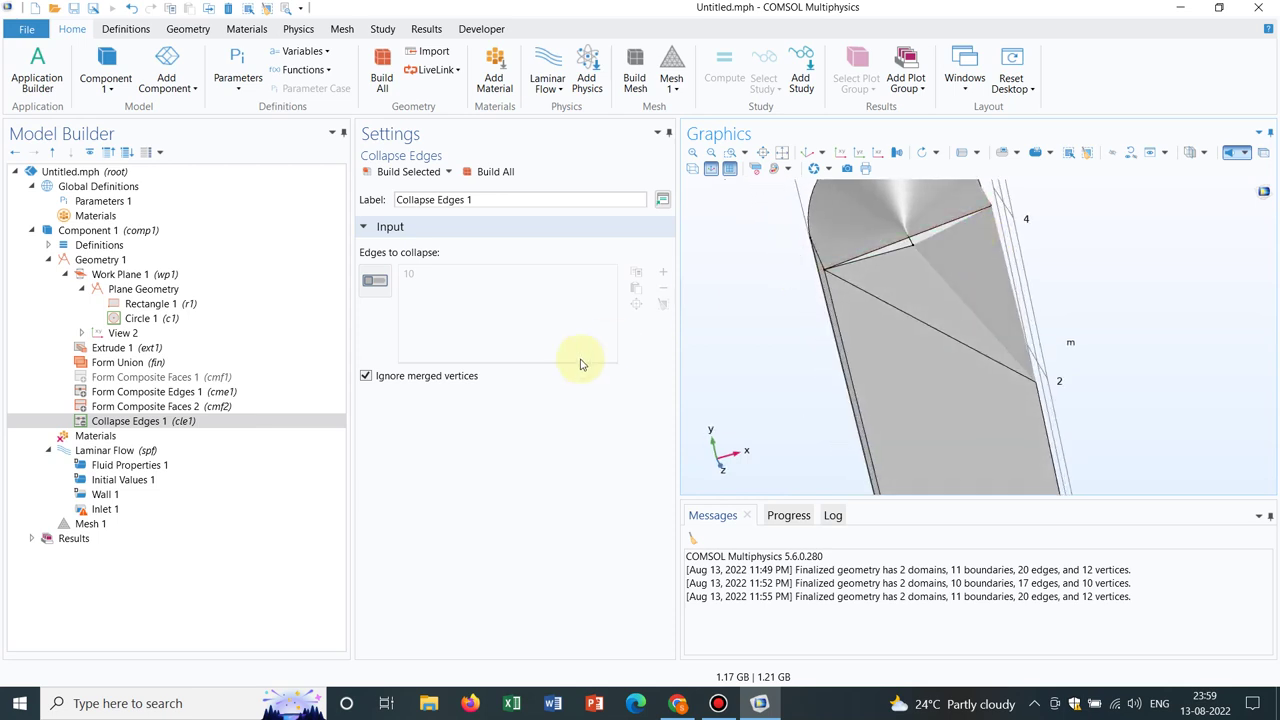
Step: Replace edge 10 with the straight side edge 6 in Collapse Edges 1, build all objects, and inspect the result
click(388, 285)
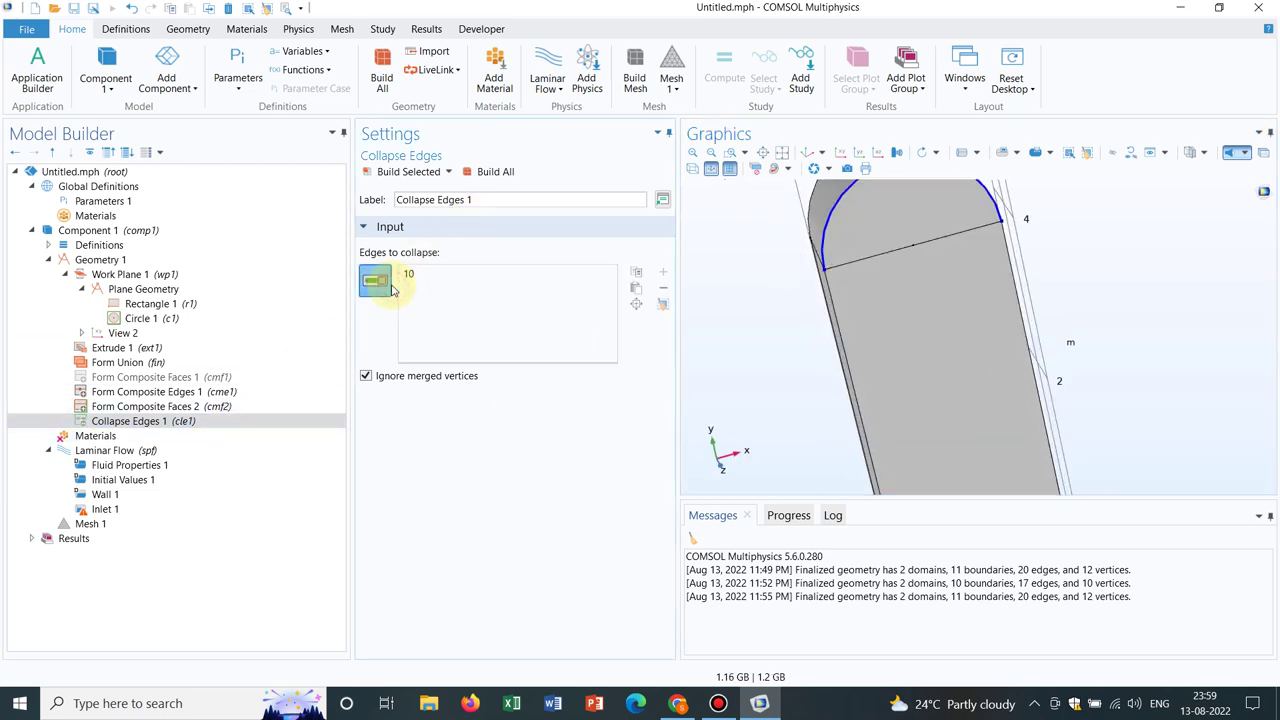
drag(914, 229, 965, 275)
click(1032, 358)
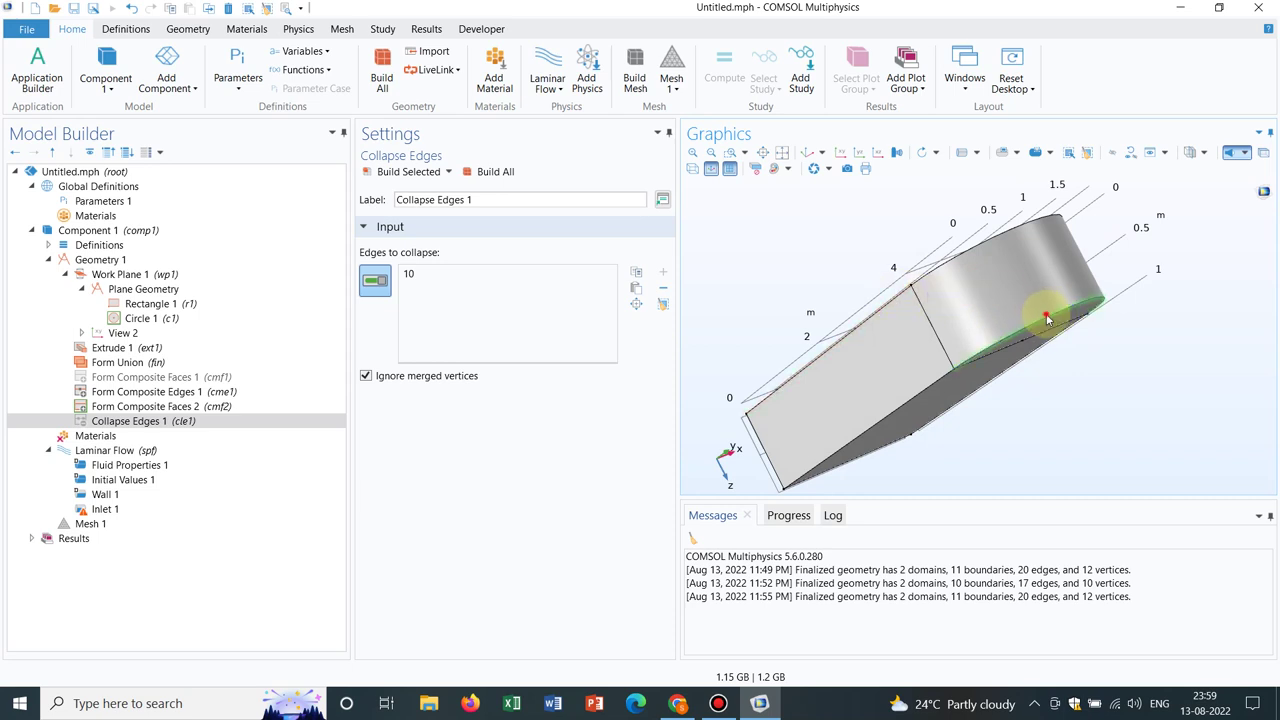
click(1046, 318)
click(925, 320)
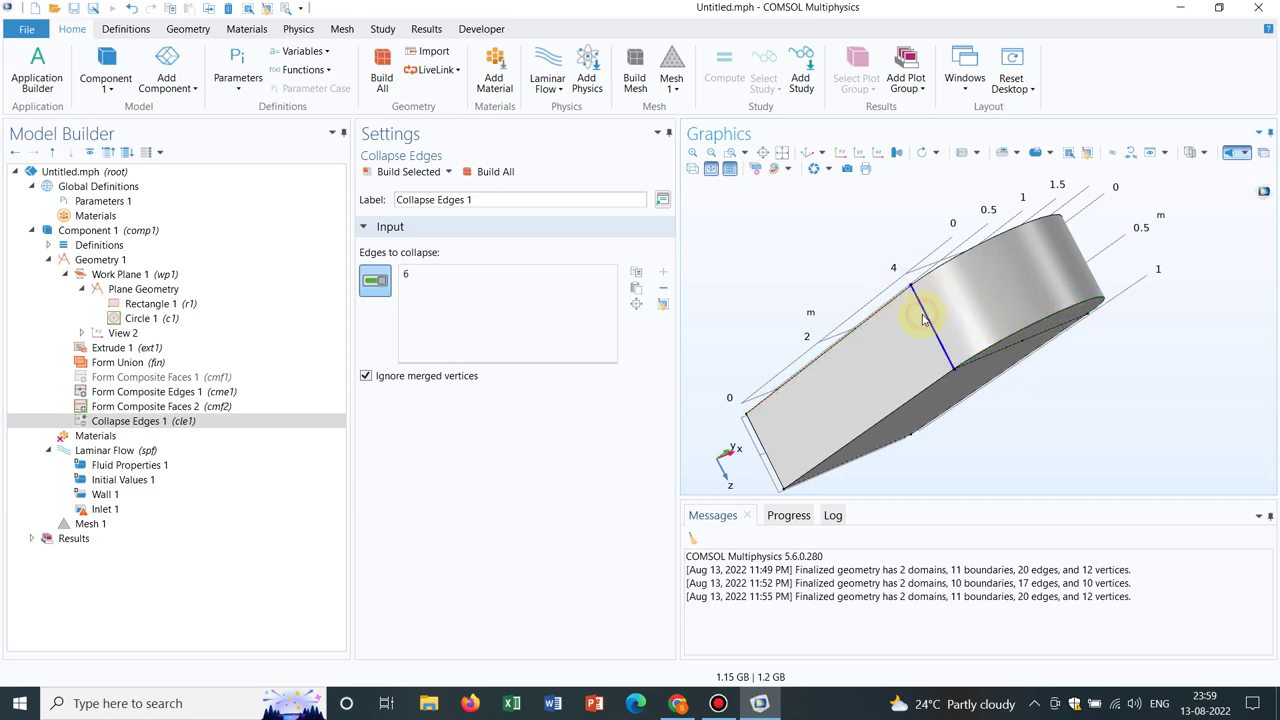
click(505, 173)
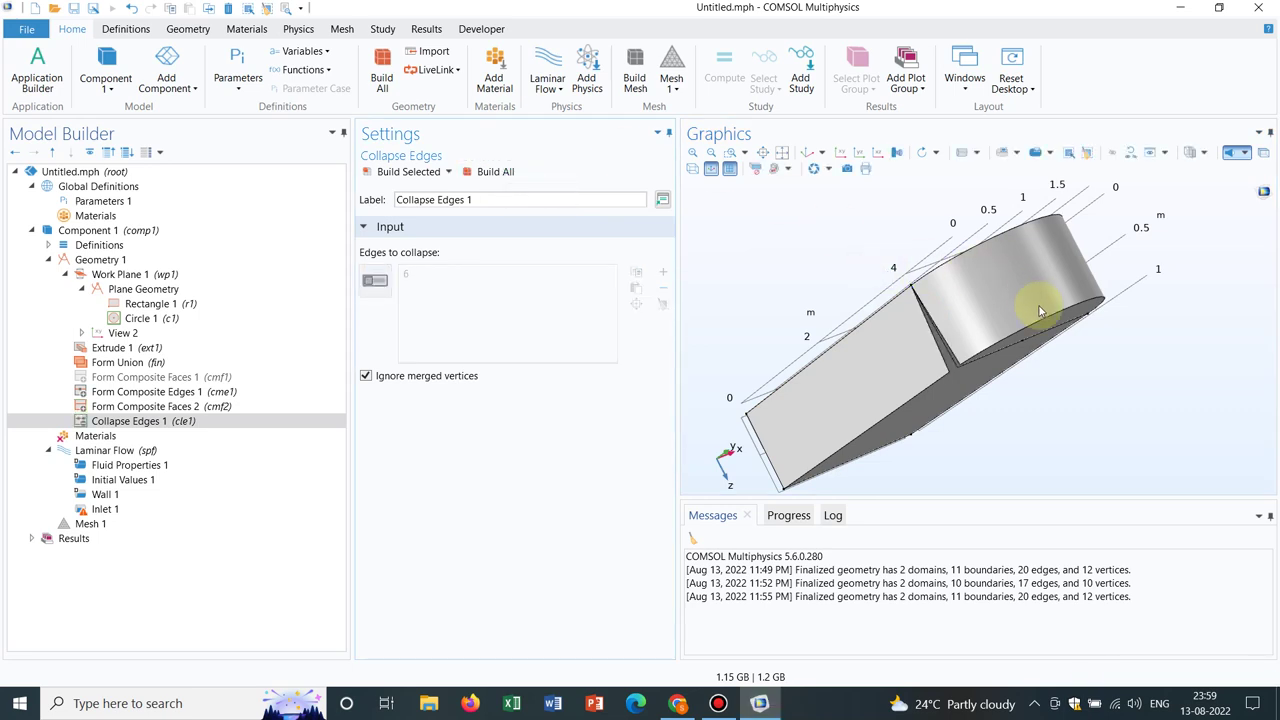
drag(1040, 312, 1030, 249)
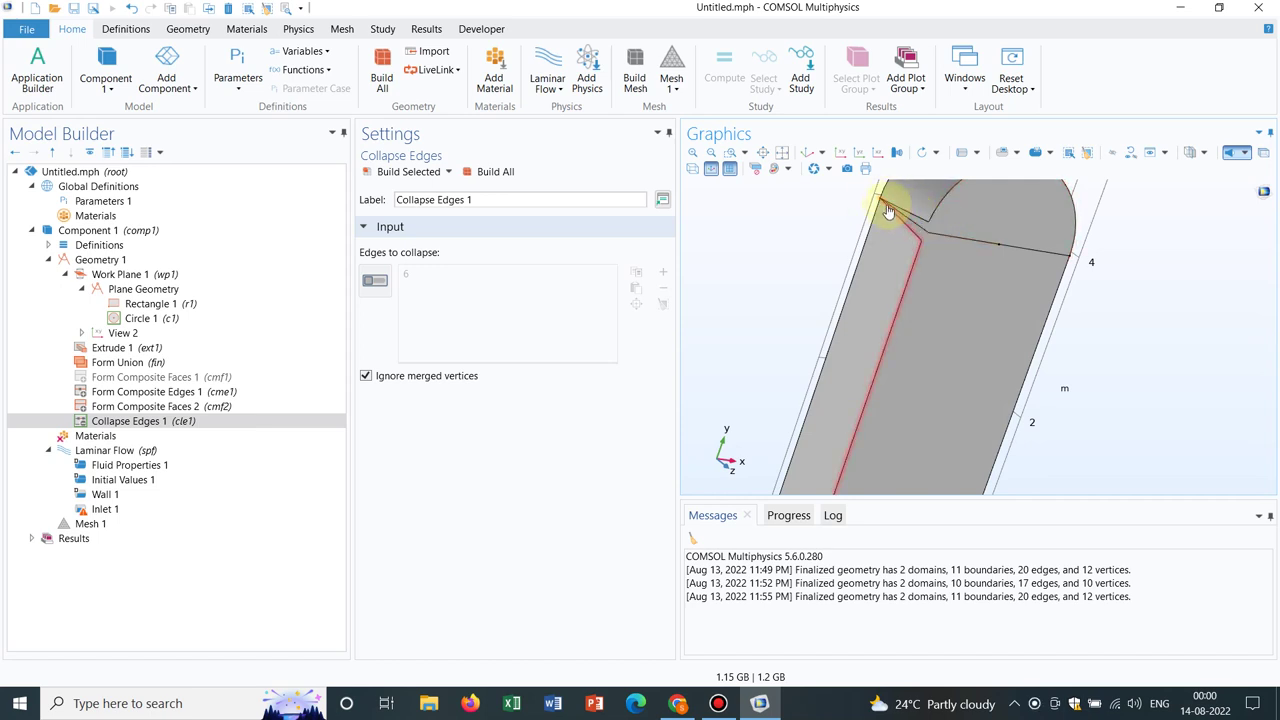
Step: Disable the Collapse Edges 1 operation and add a Merge Edges virtual operation to Geometry 1
right_click(220, 425)
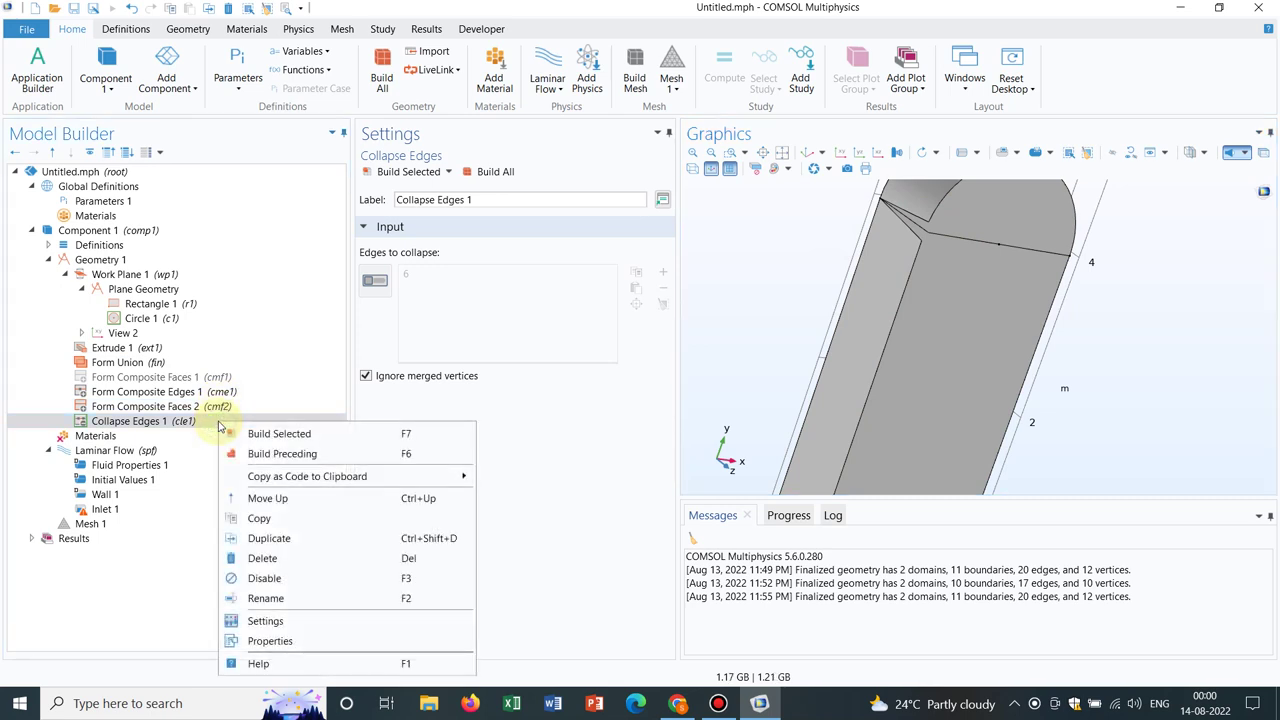
click(280, 578)
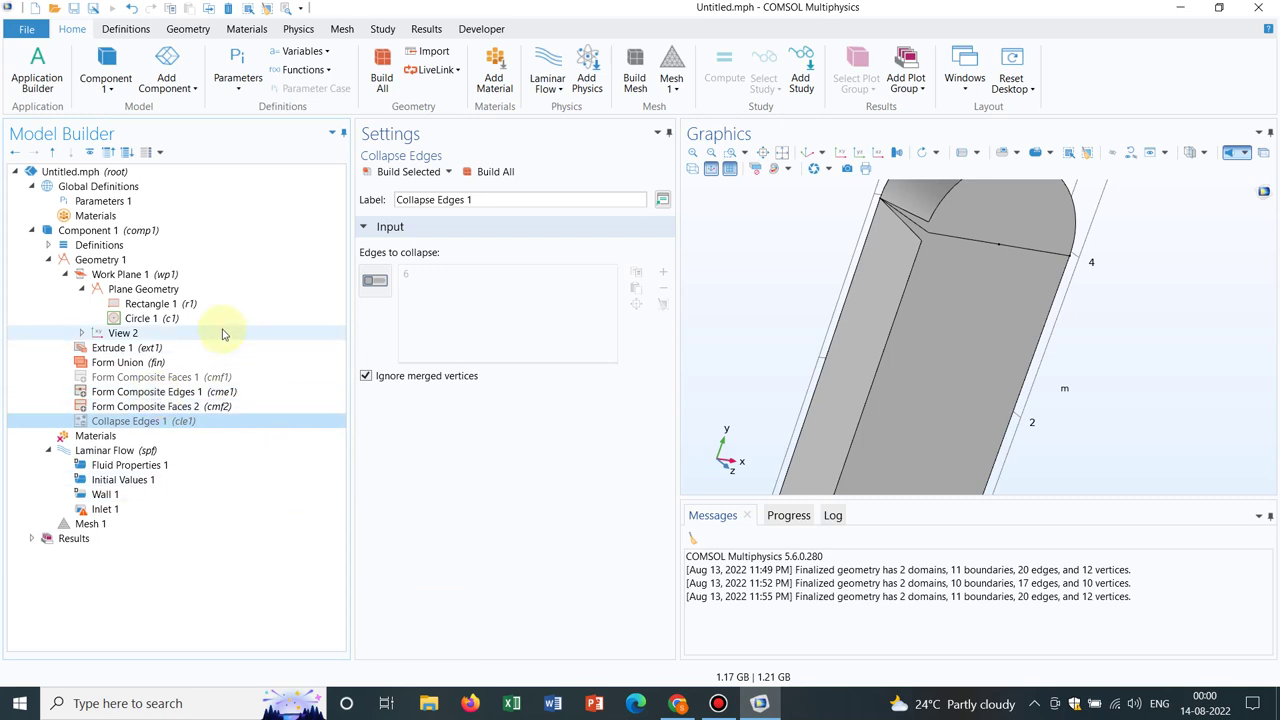
click(100, 260)
right_click(121, 262)
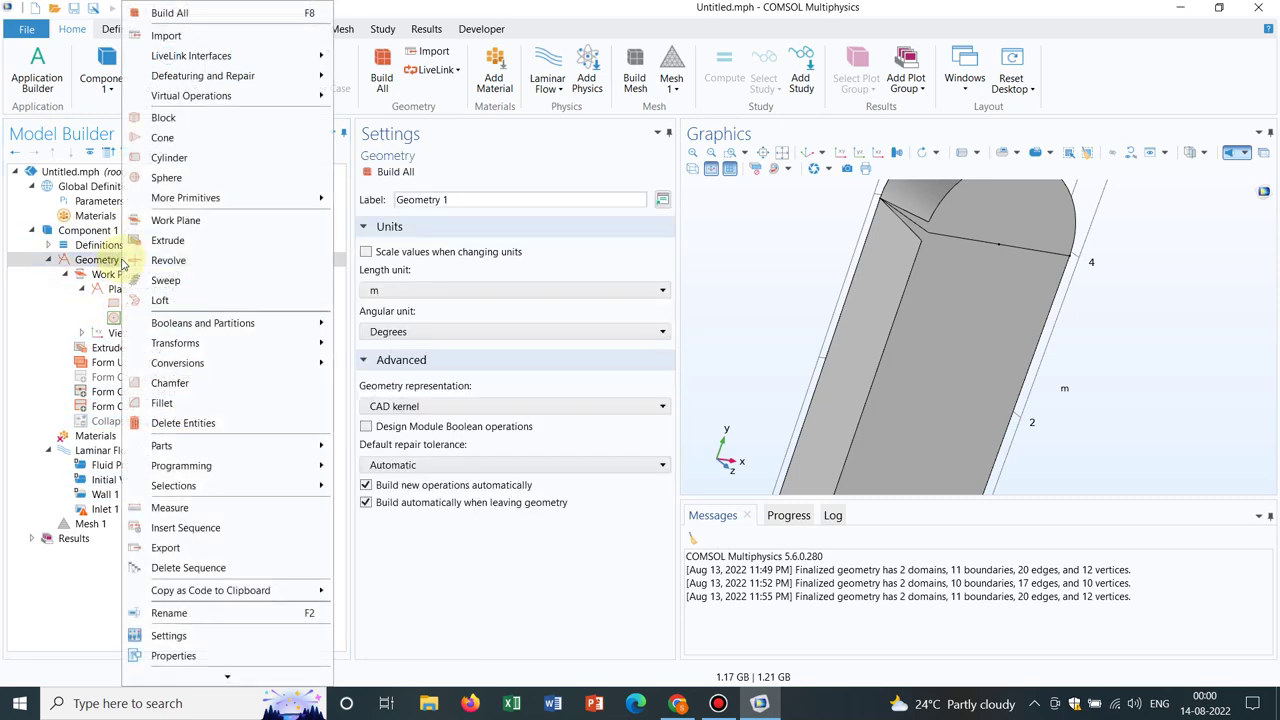
mouse_move(305, 101)
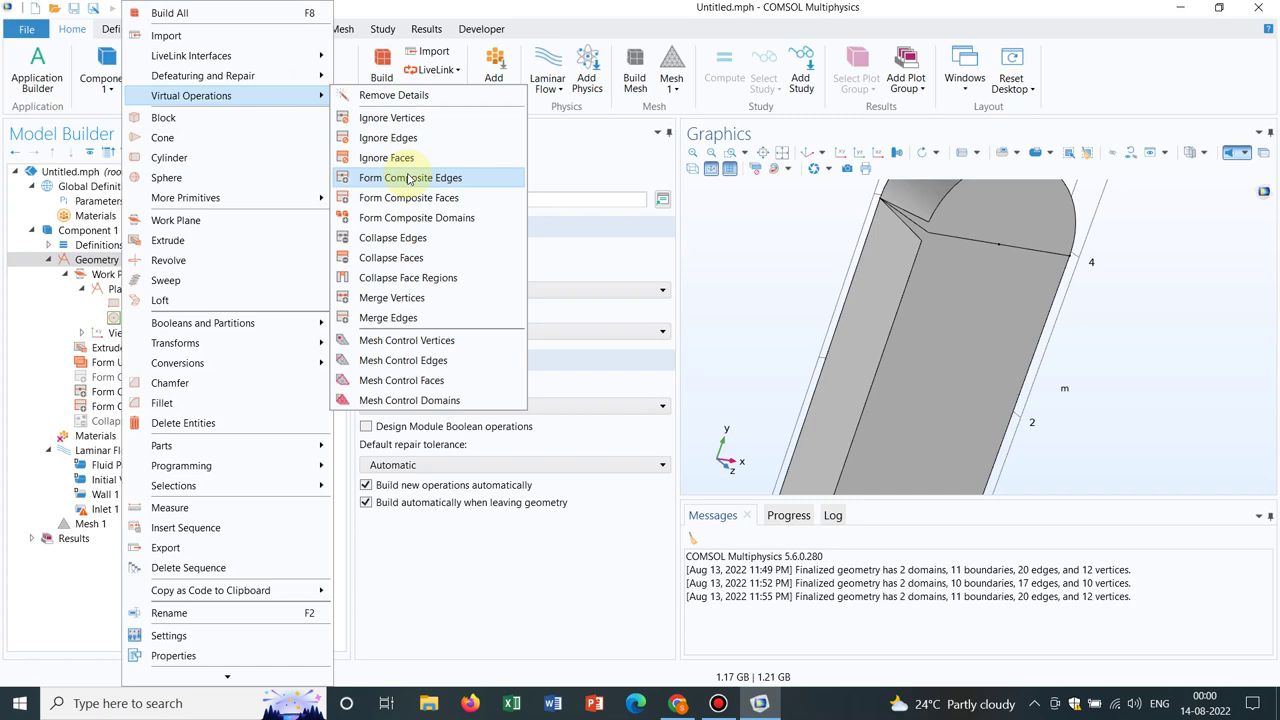
click(404, 318)
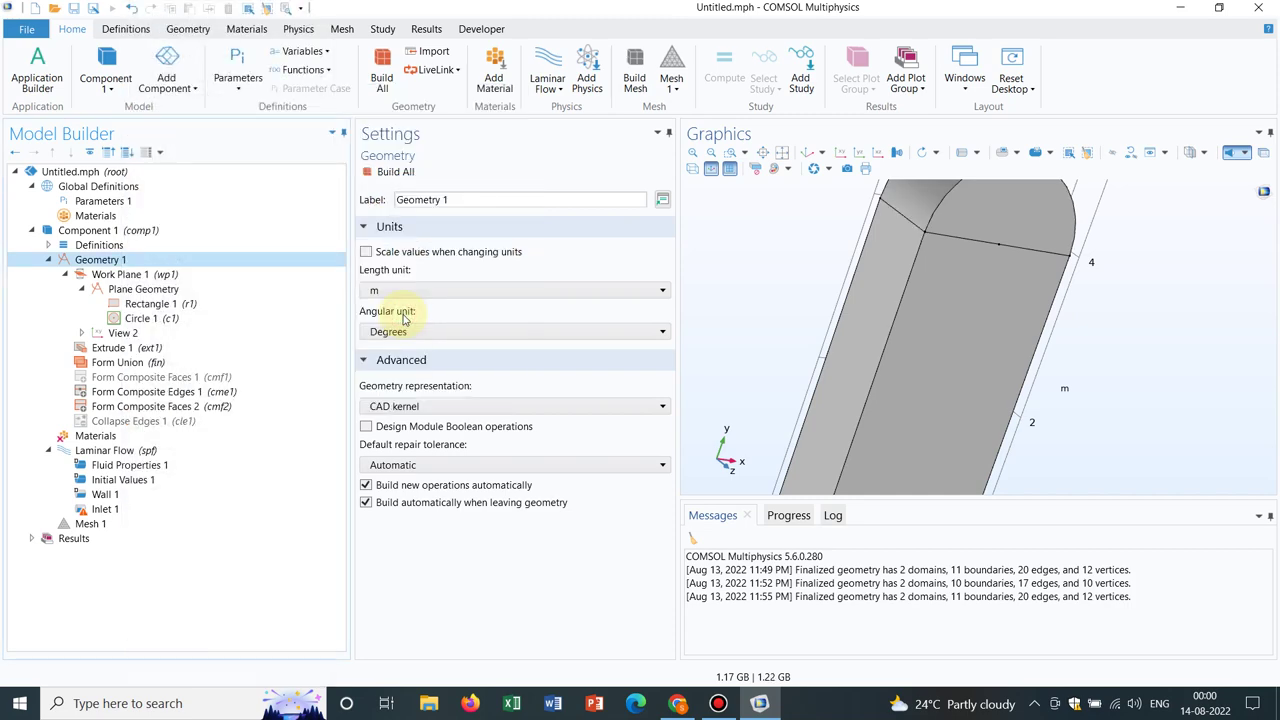
Step: Set edges 6, 9, 10 and 13 around the half circle as the edges to keep, and try to build all objects
drag(1008, 212, 991, 254)
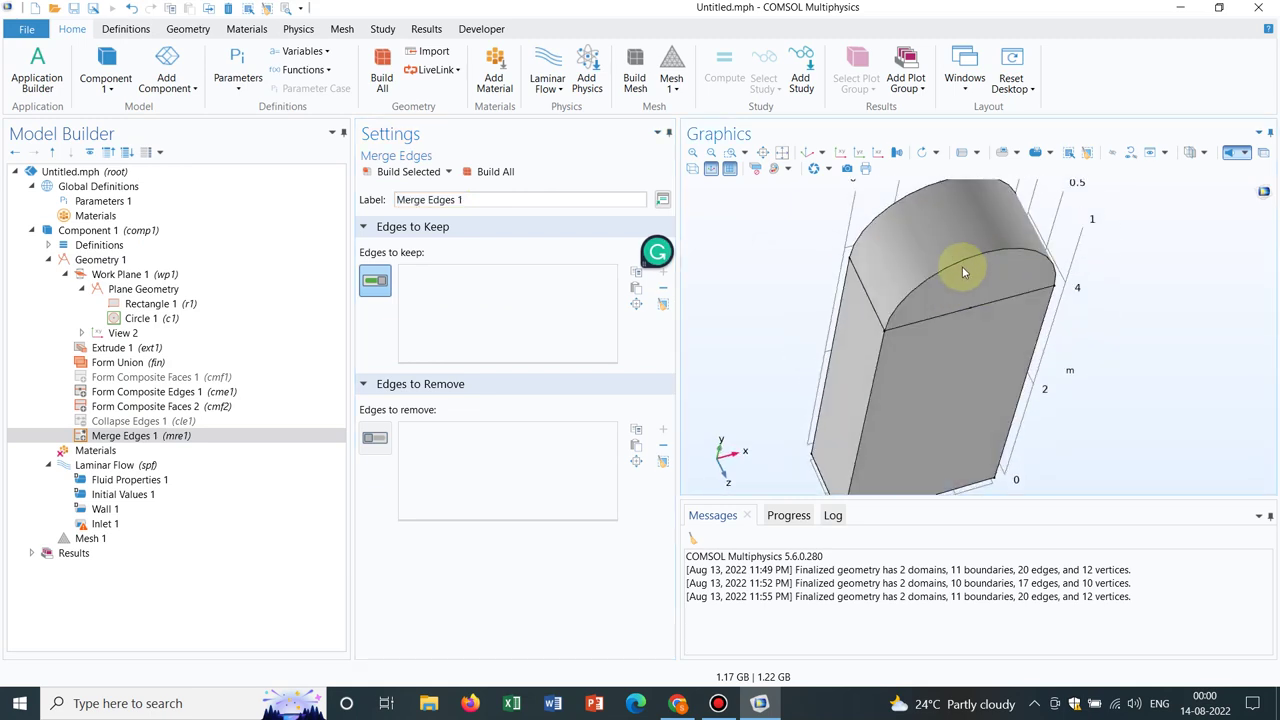
click(955, 268)
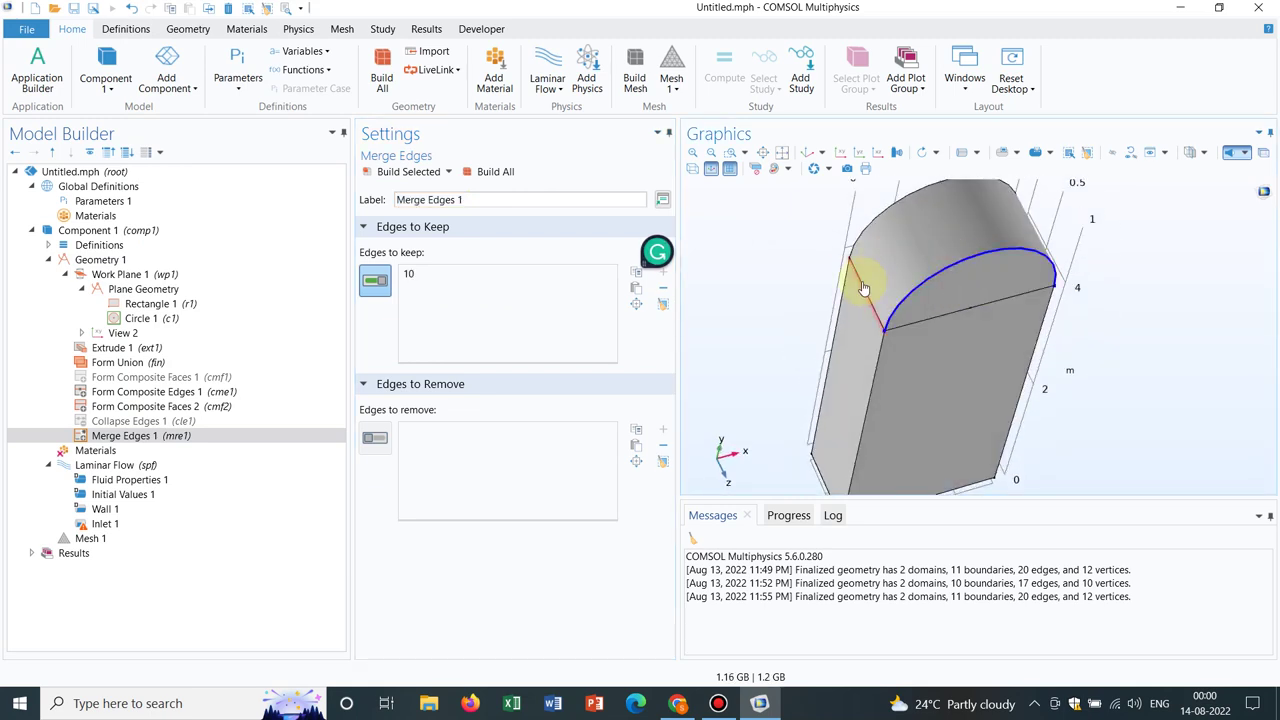
click(865, 285)
click(955, 323)
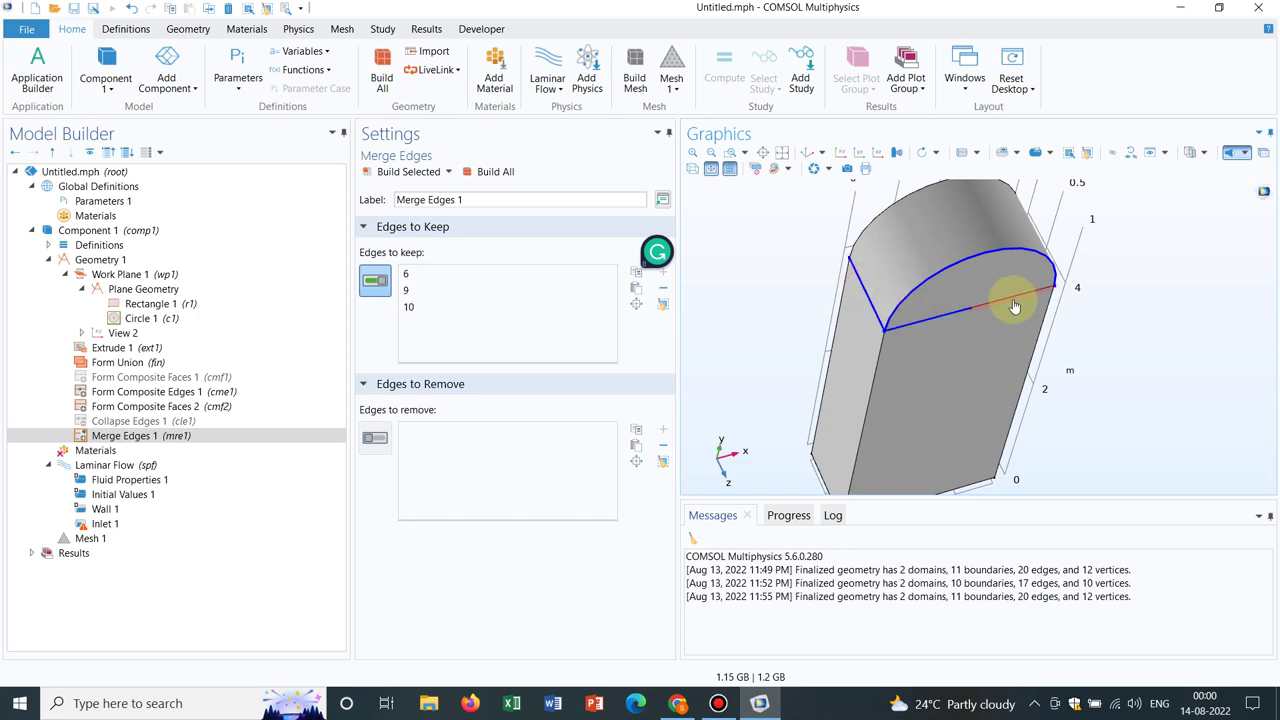
click(482, 173)
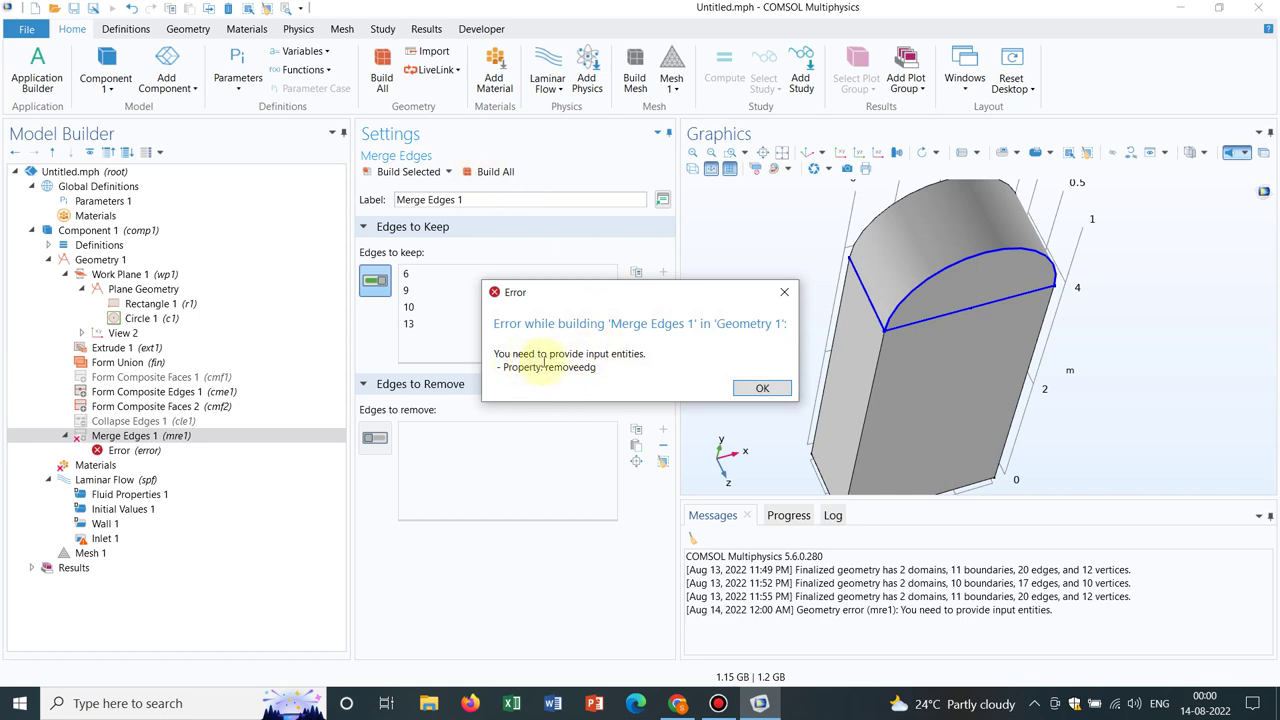
click(763, 390)
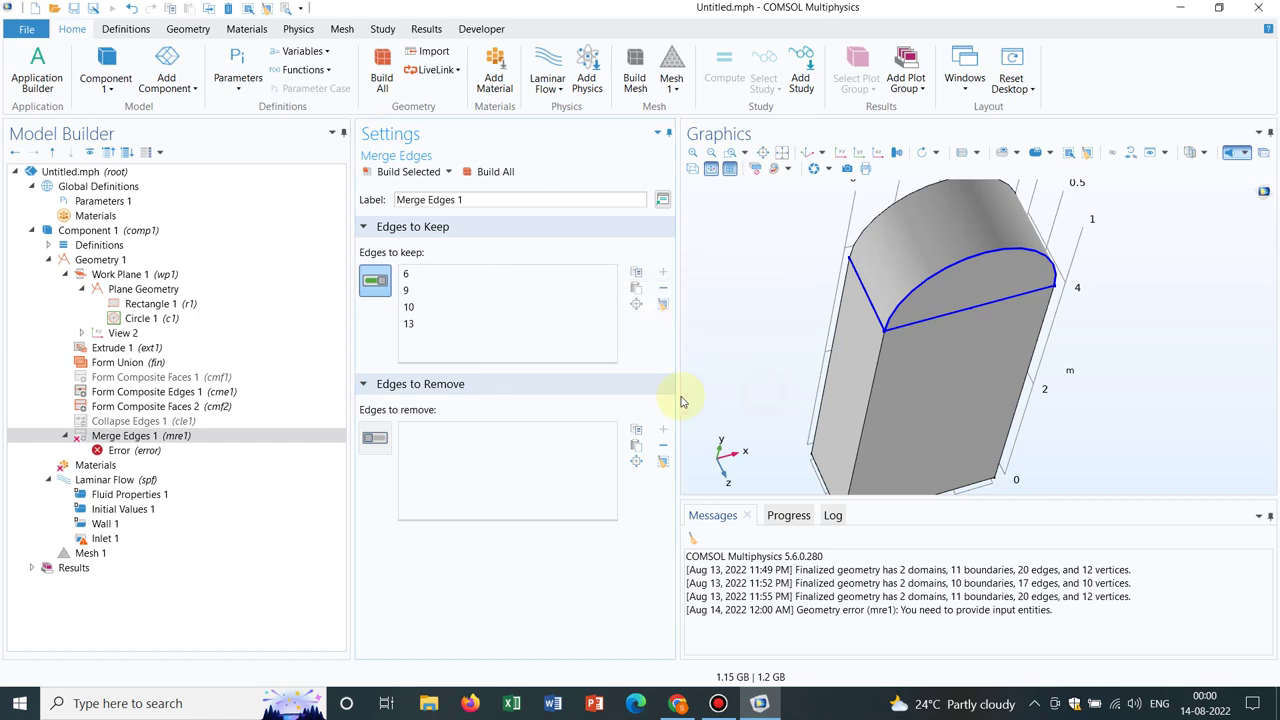
Step: Set edge 9, half of the half circle's straight side, as the edge to remove and try to build all objects
click(383, 439)
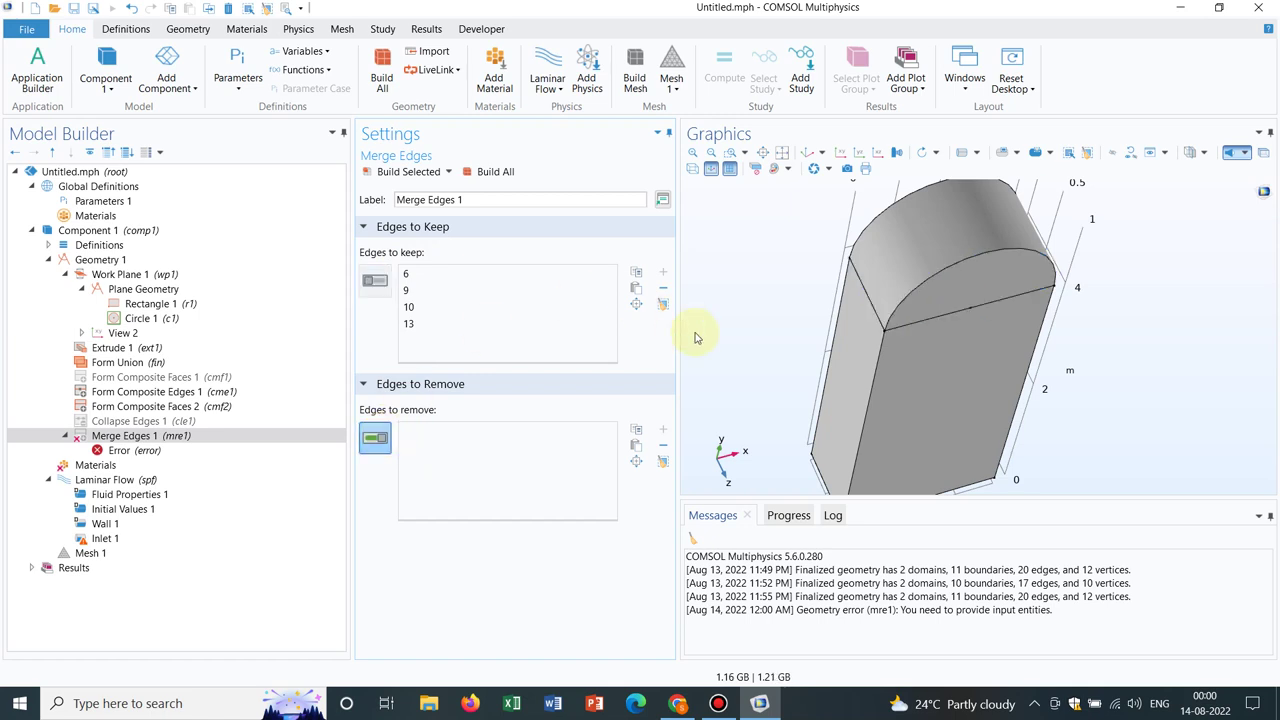
click(958, 321)
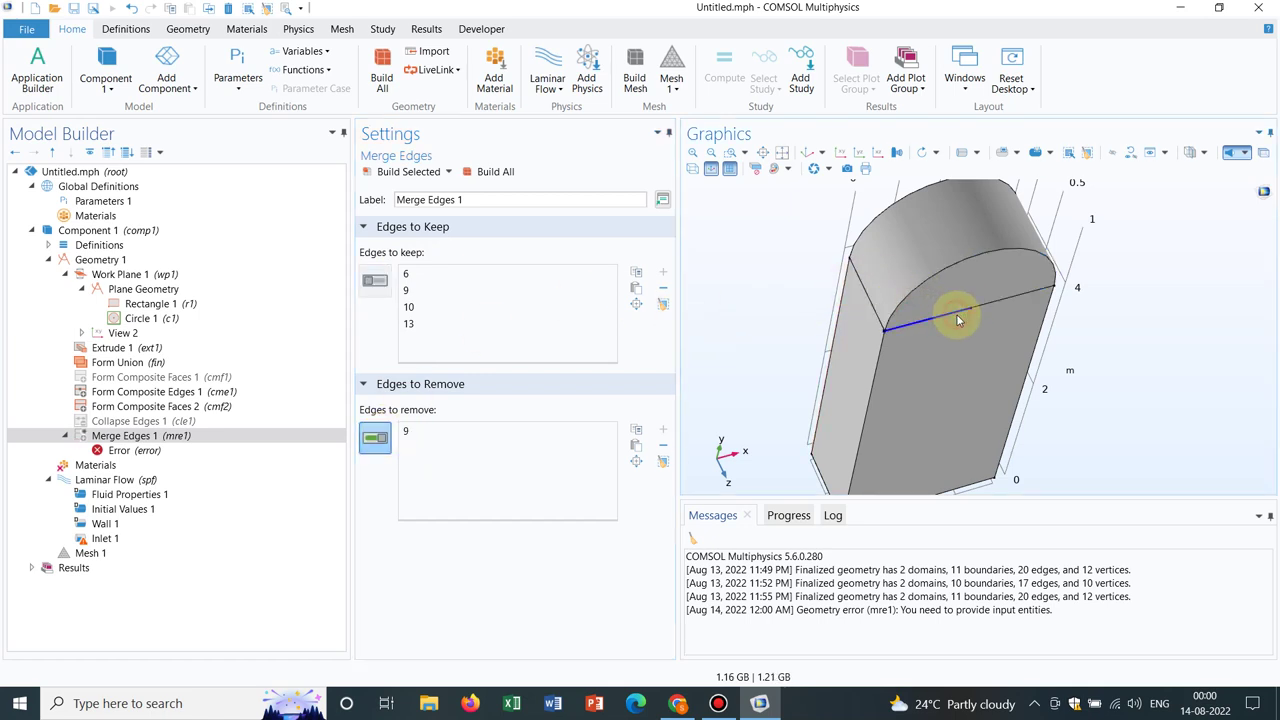
click(495, 174)
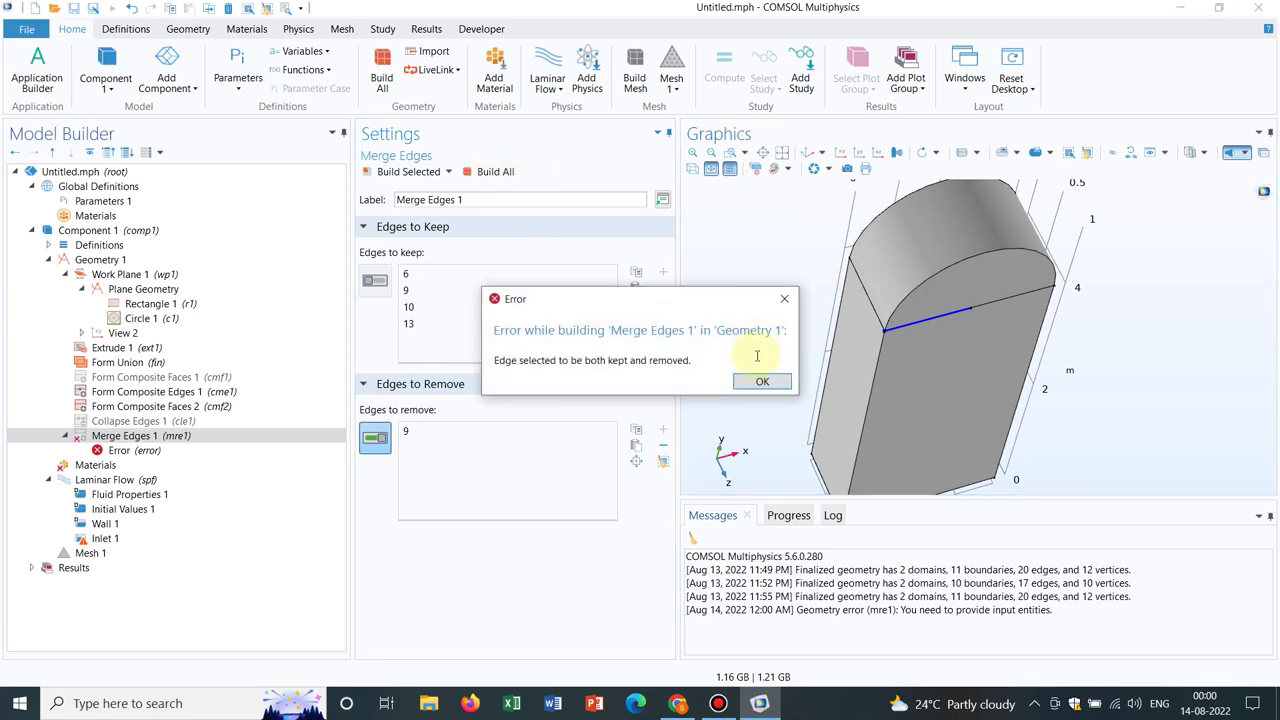
click(756, 380)
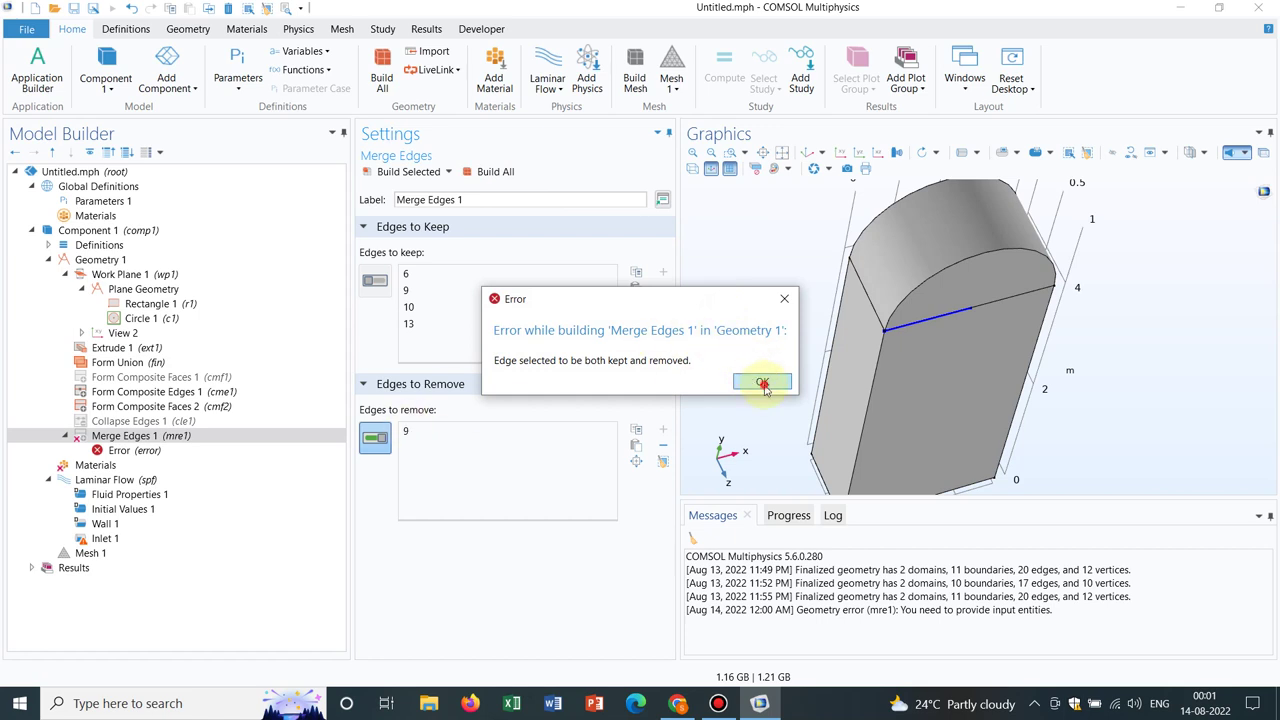
click(760, 382)
Step: Take edge 9 out of the edges to keep in Merge Edges 1 and try to build all objects
click(416, 290)
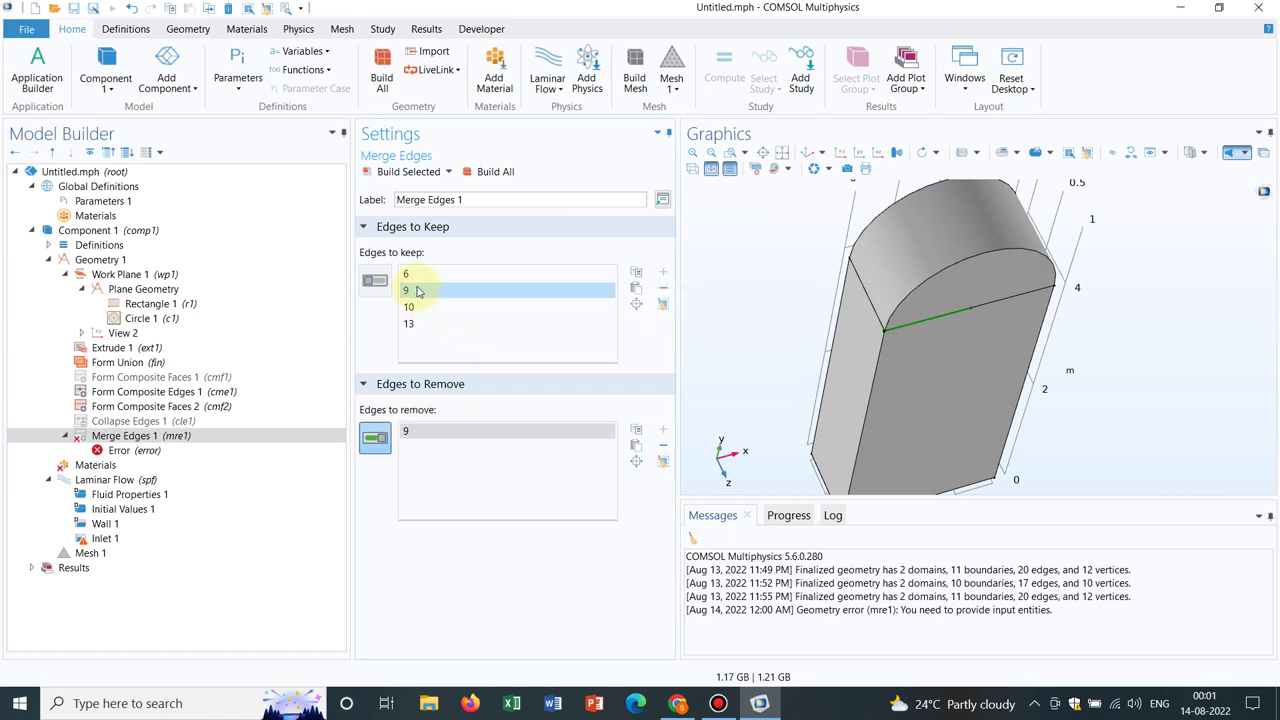
click(375, 280)
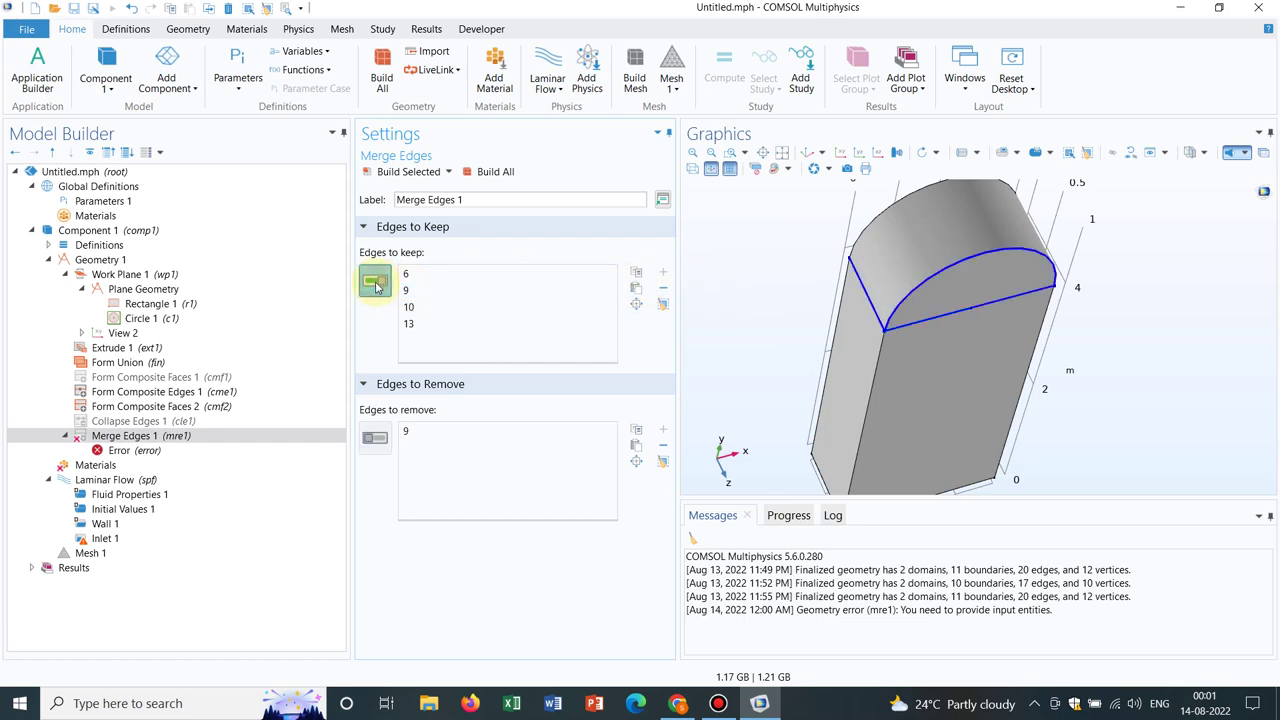
click(416, 290)
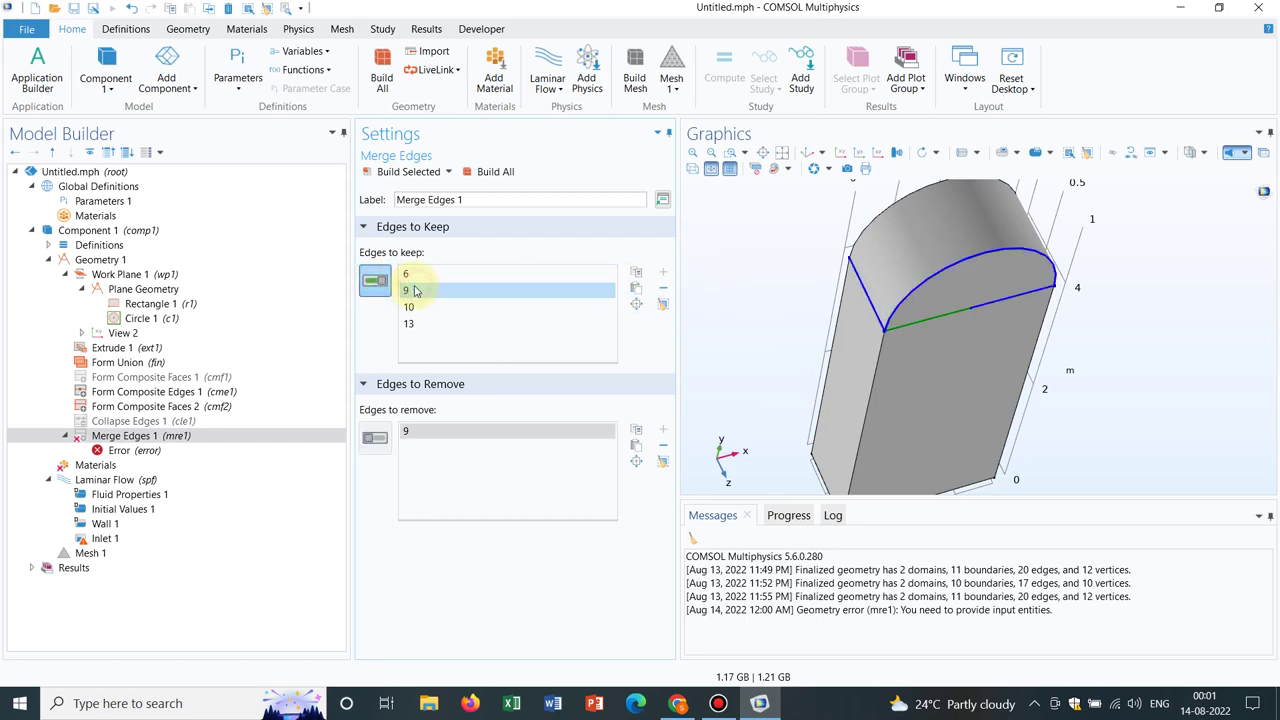
click(664, 289)
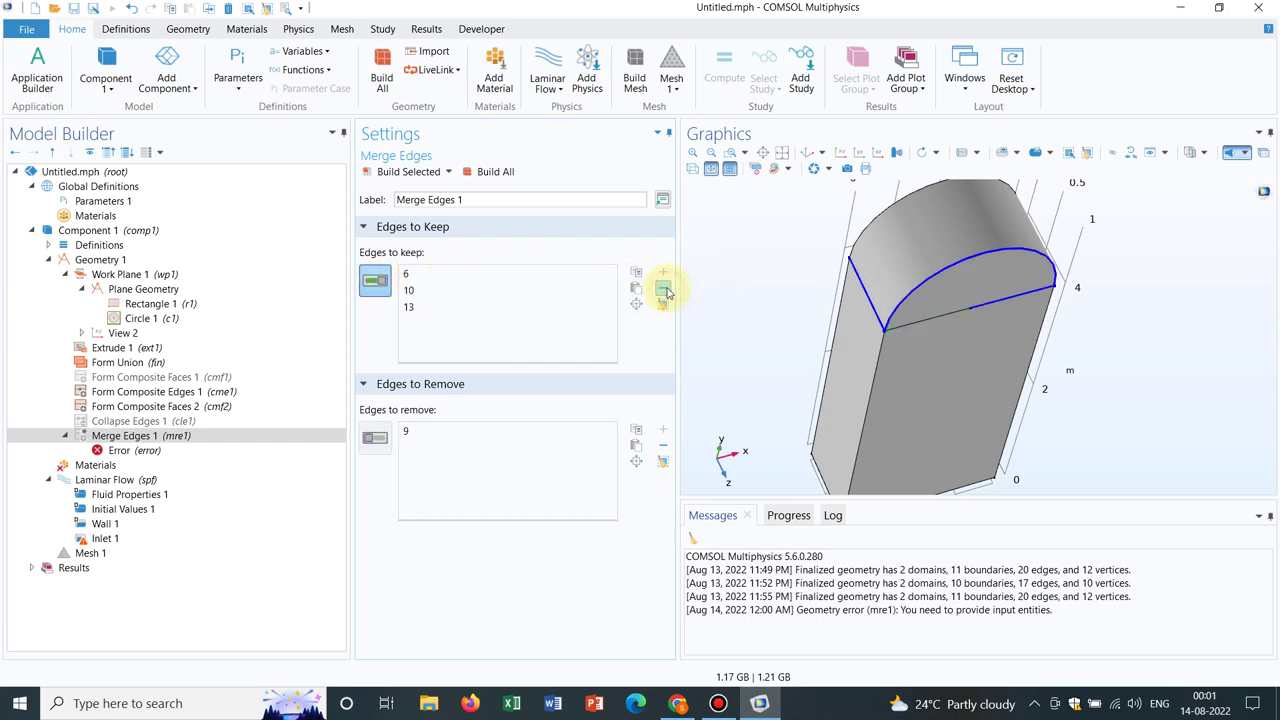
click(376, 439)
click(500, 172)
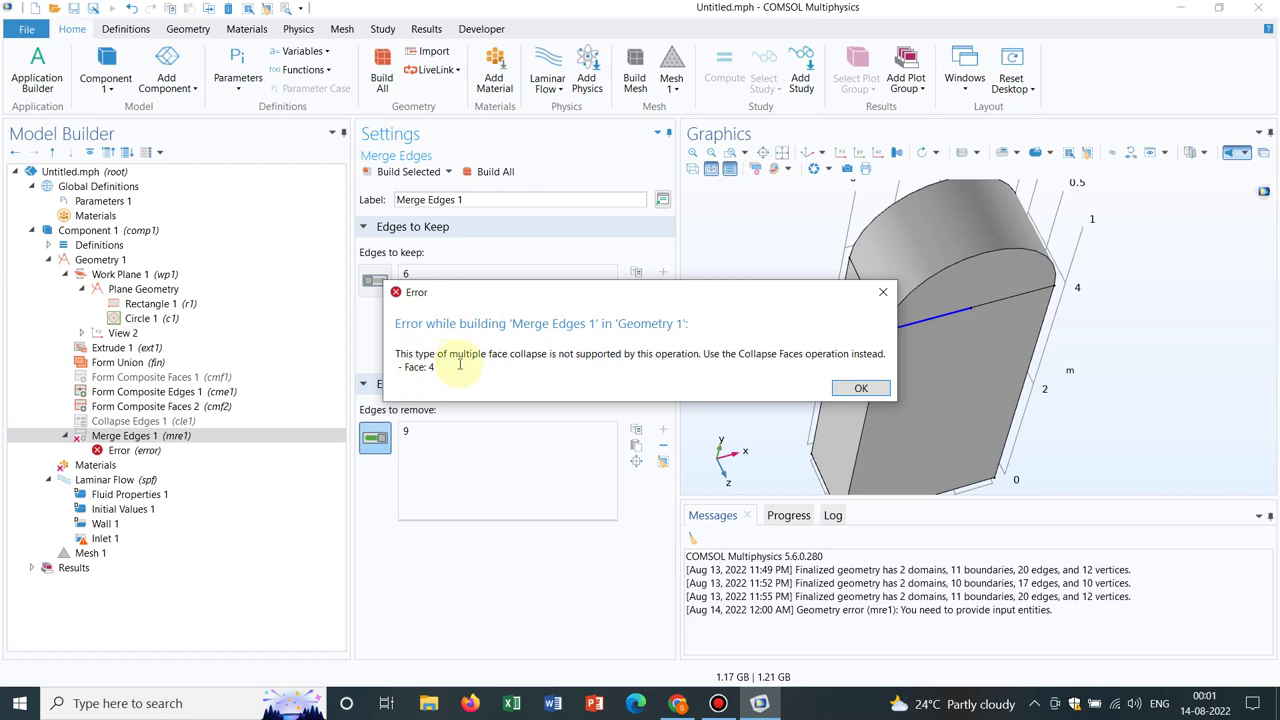
click(862, 389)
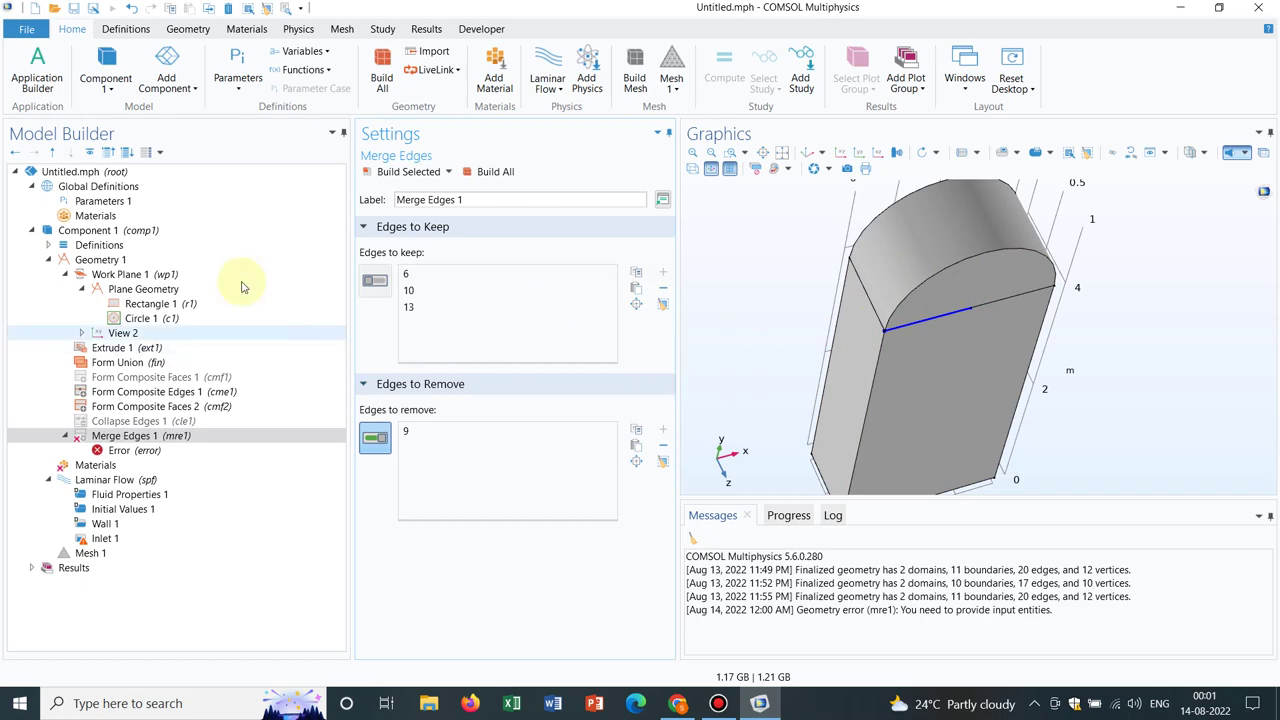
Step: Add a Collapse Face Regions virtual operation to Geometry 1 for the flat front face 4 and try to build all objects
click(130, 261)
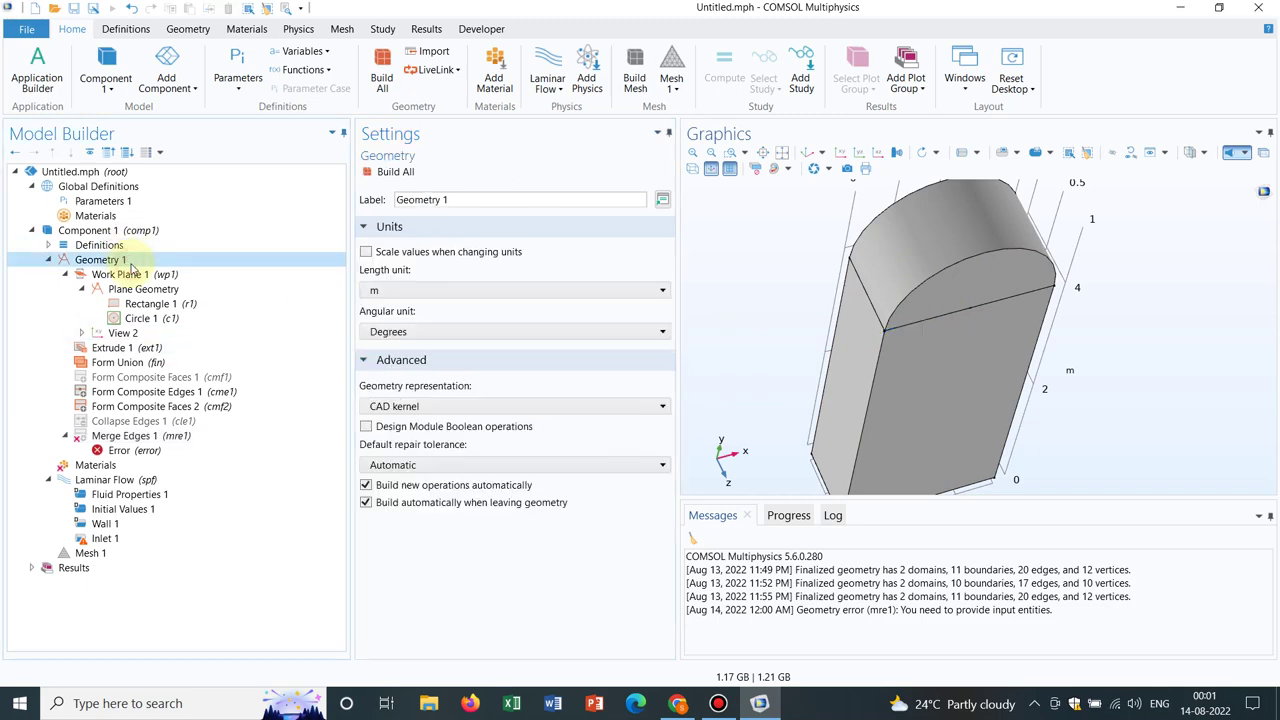
right_click(130, 260)
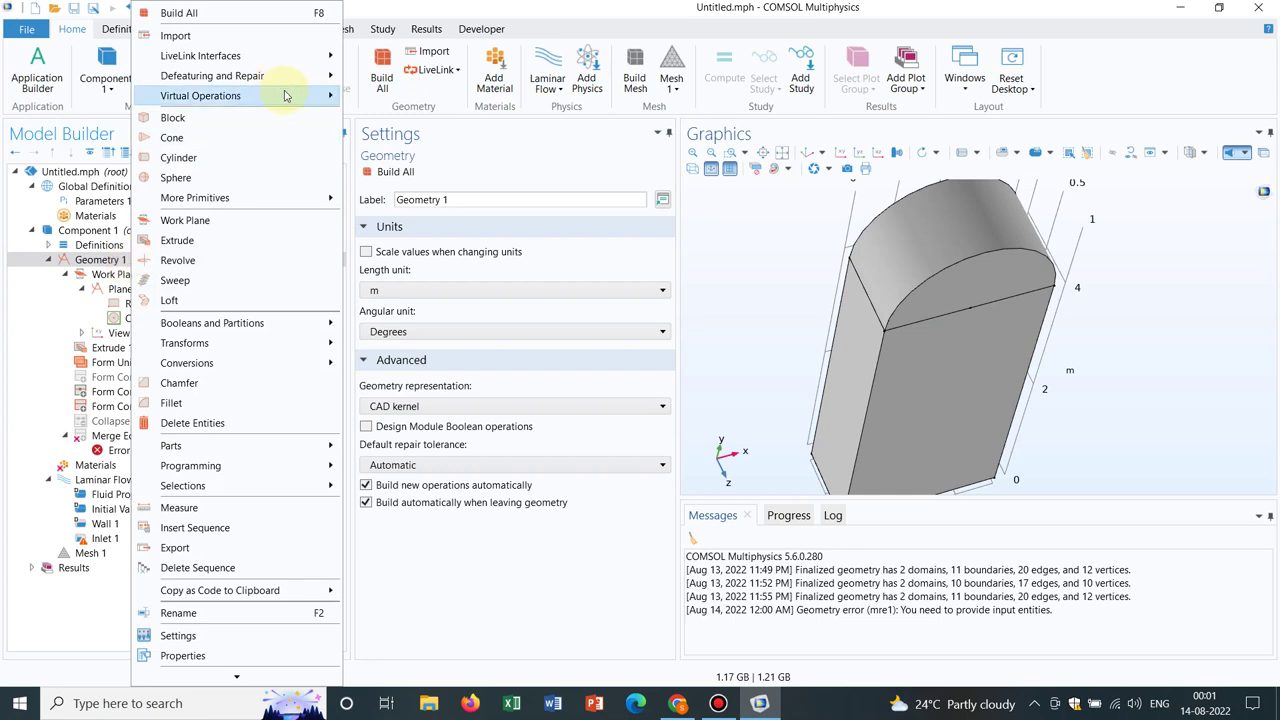
mouse_move(288, 97)
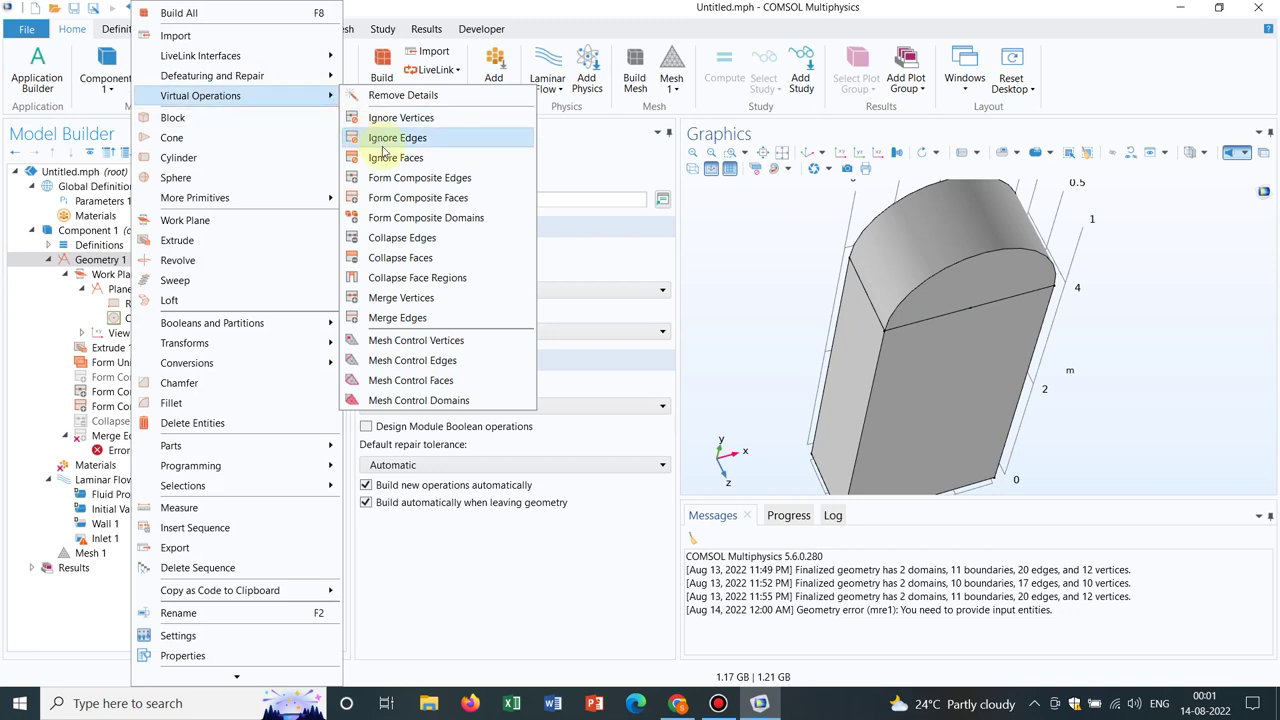
click(438, 284)
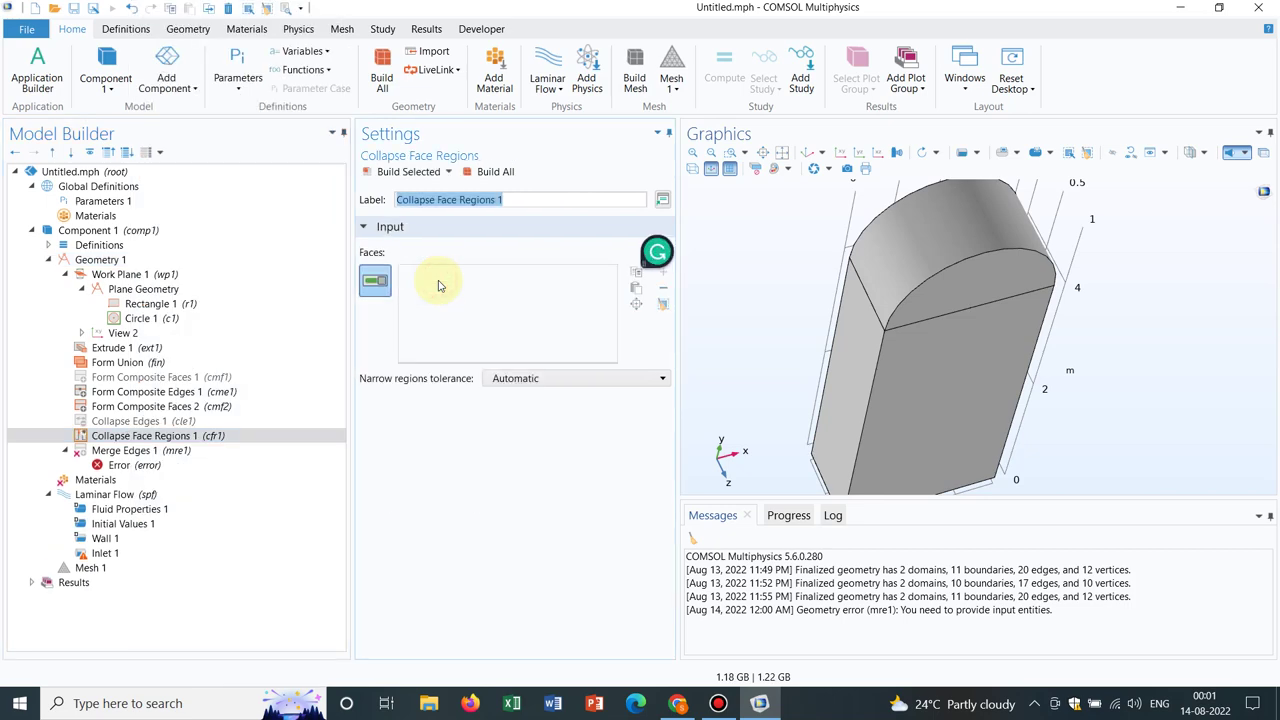
click(936, 361)
click(495, 171)
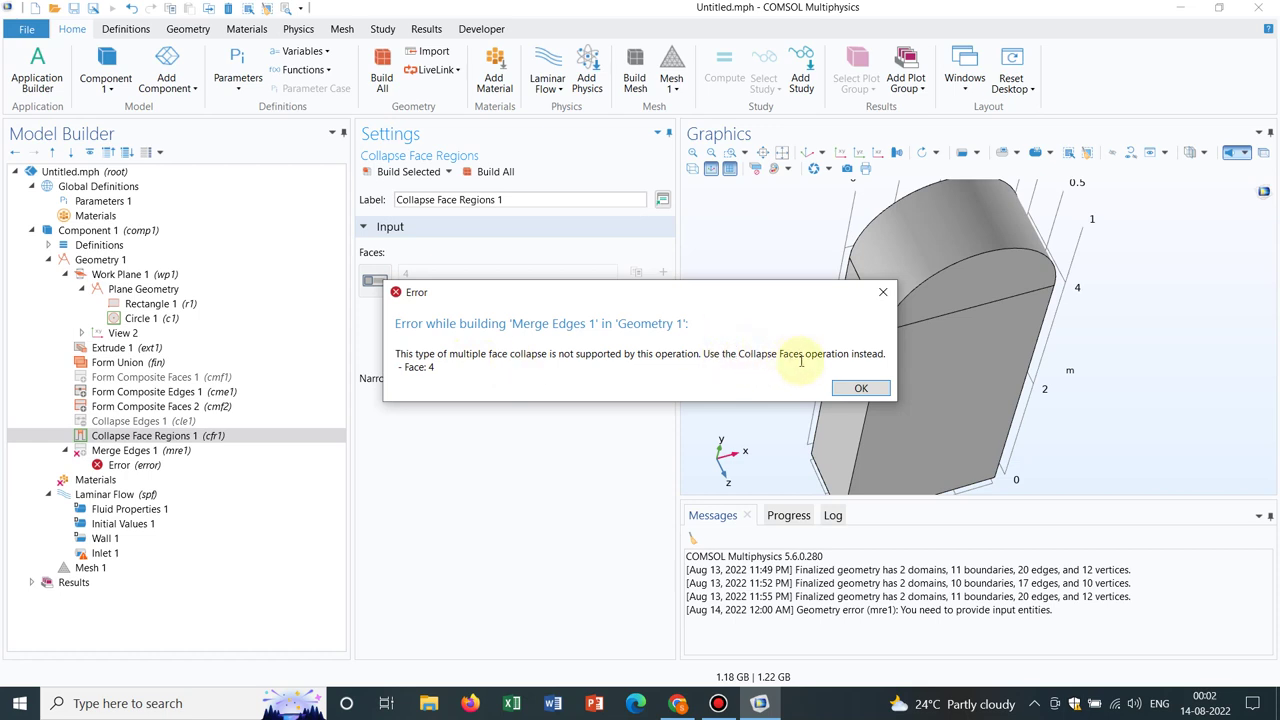
click(859, 389)
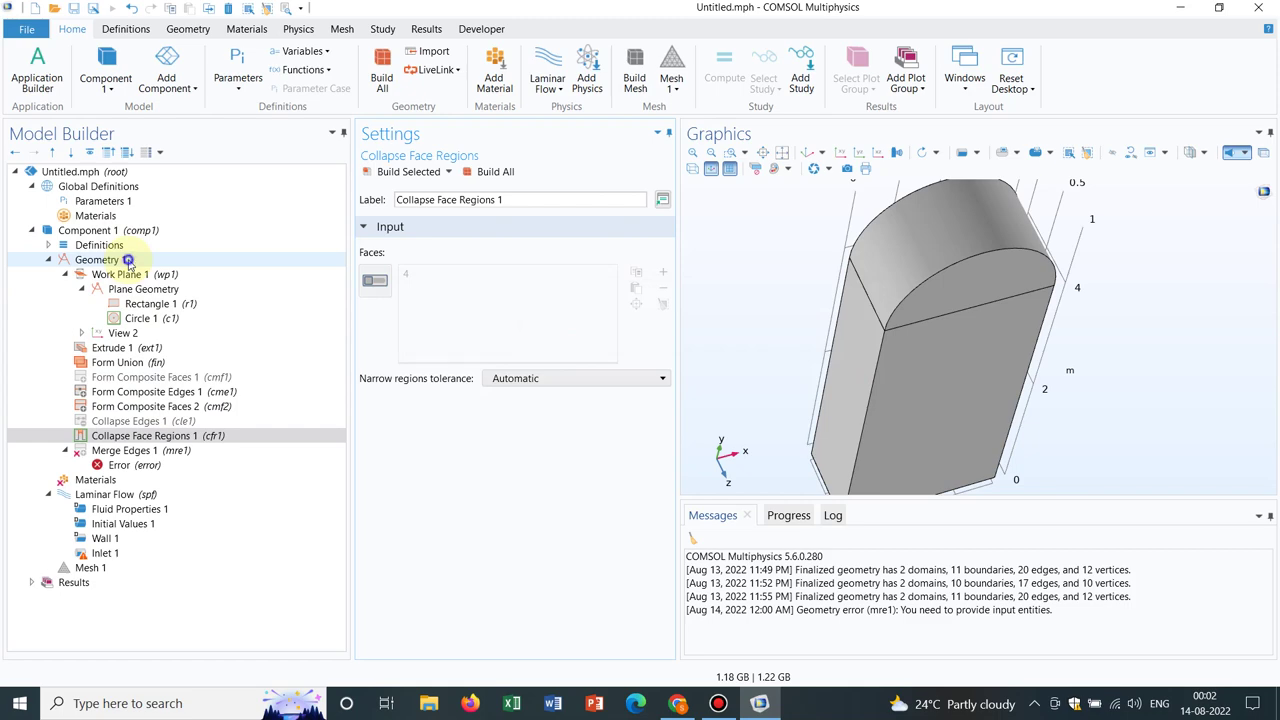
Step: Add a Collapse Faces virtual operation to Geometry 1 for the half-circle front face 8 and try to build all objects
right_click(128, 262)
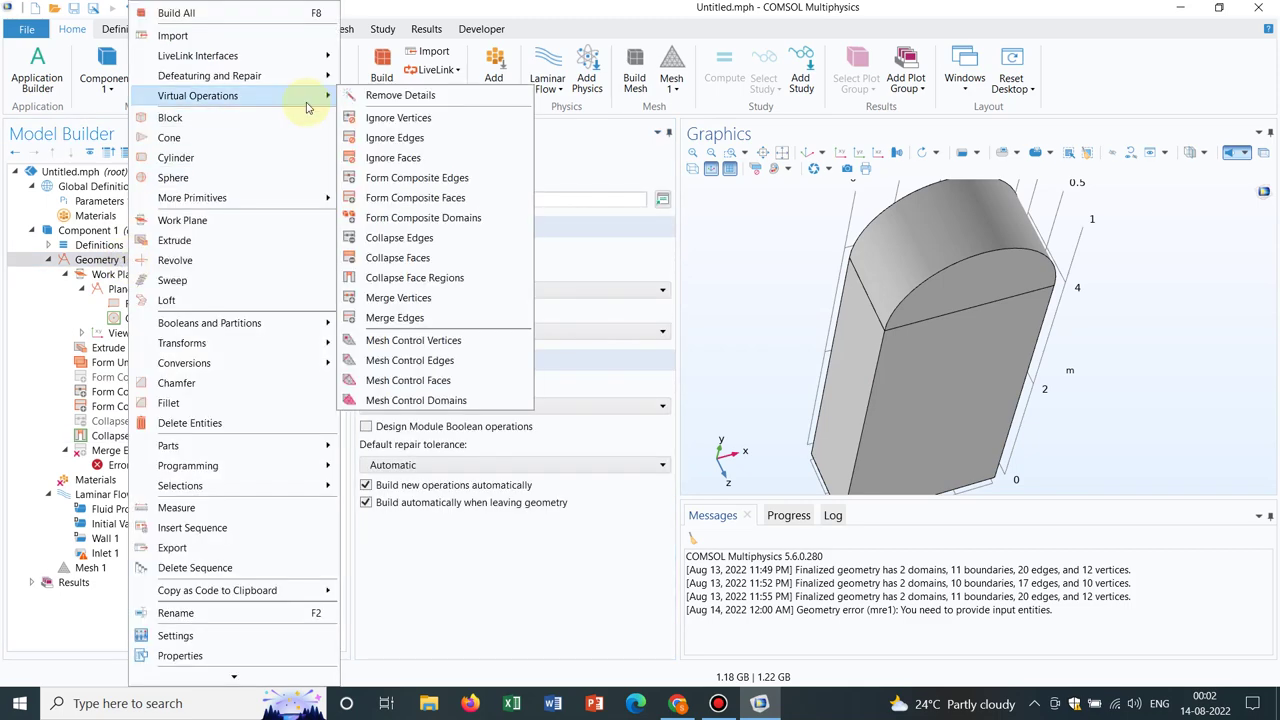
click(403, 259)
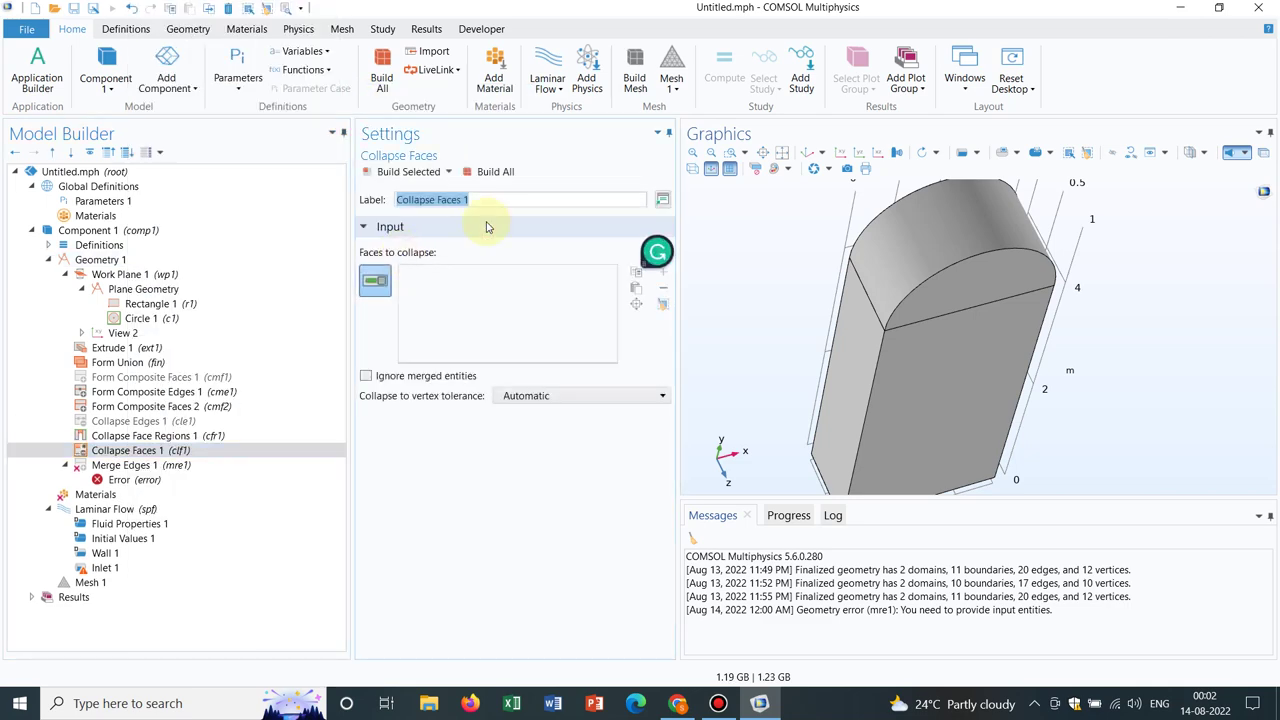
click(977, 283)
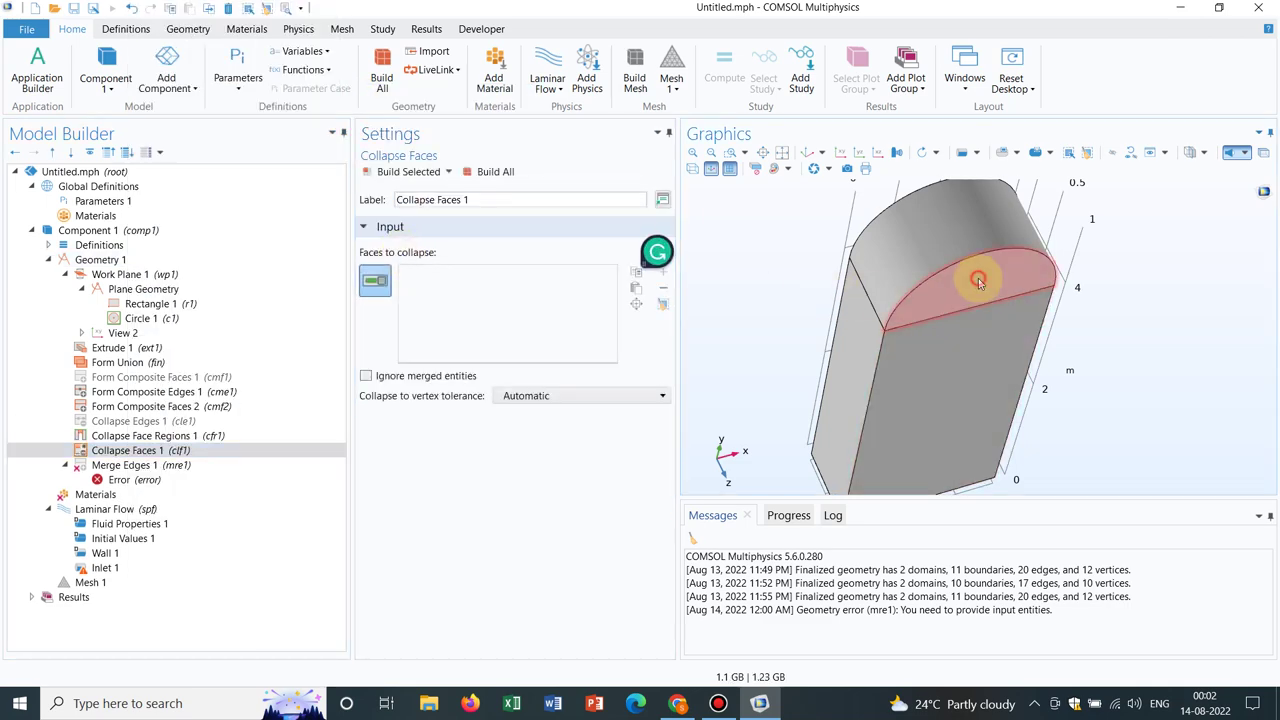
click(505, 172)
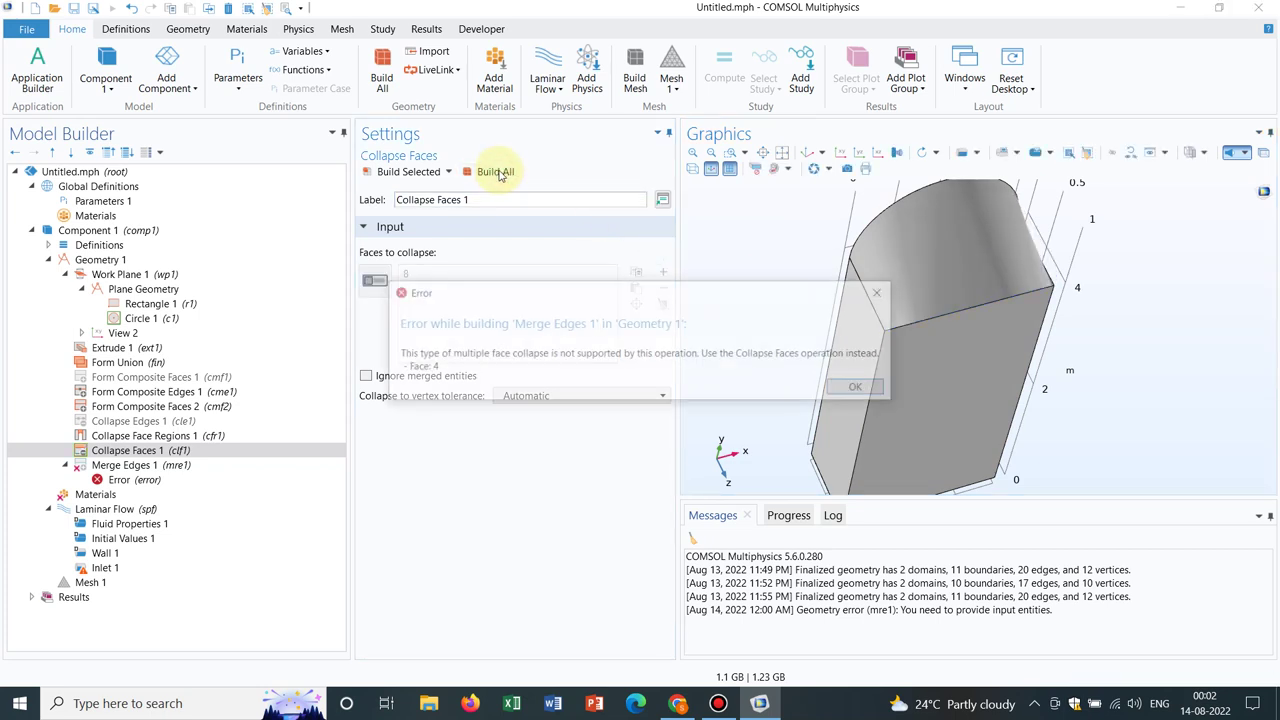
click(861, 388)
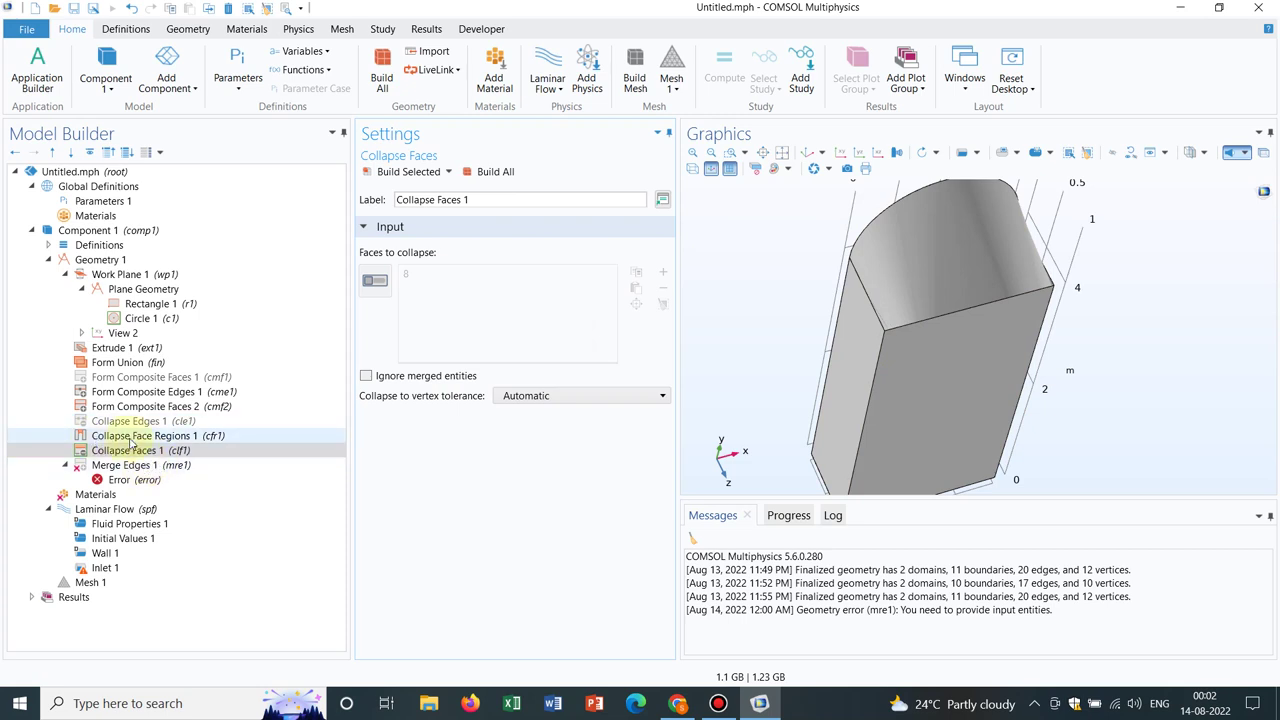
click(130, 437)
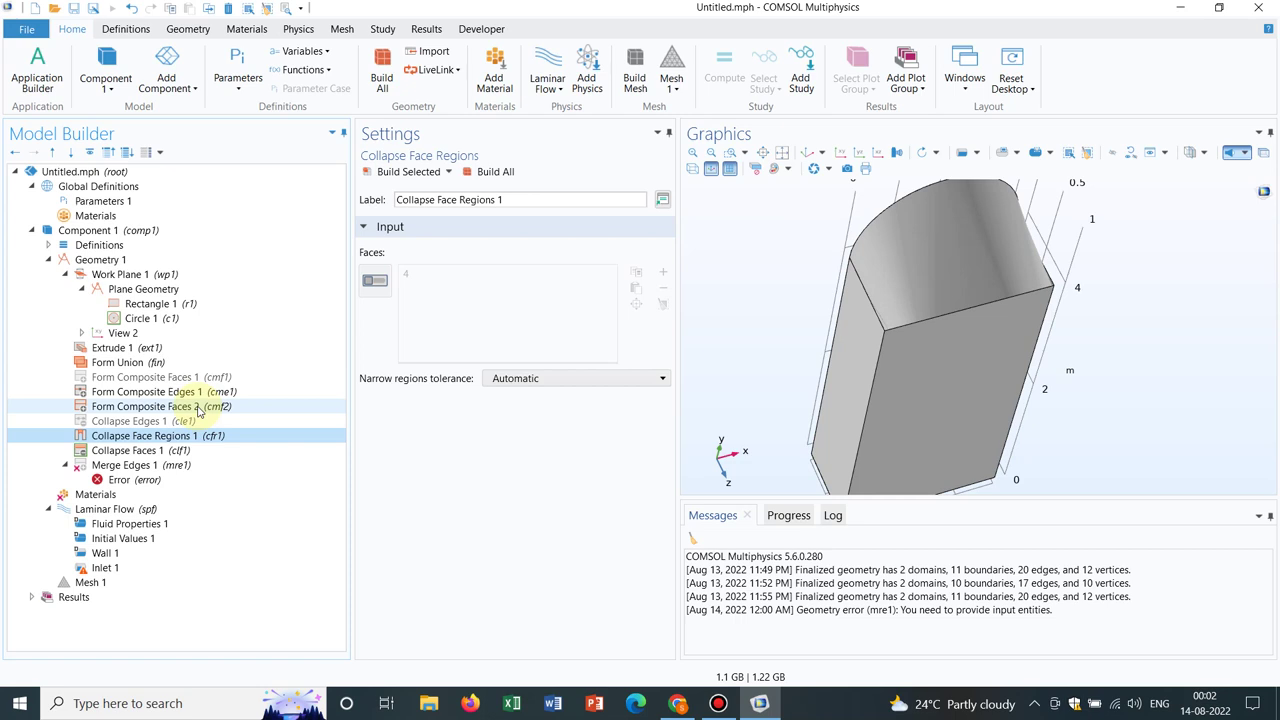
mouse_move(737, 11)
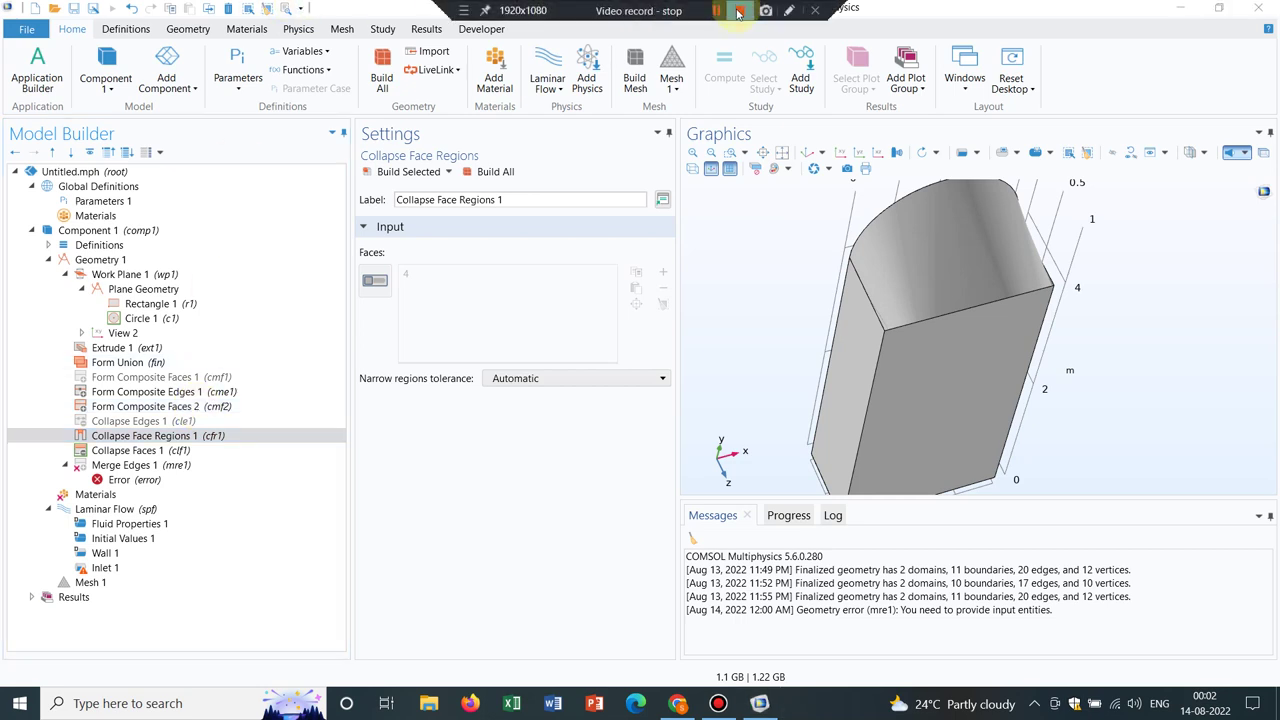